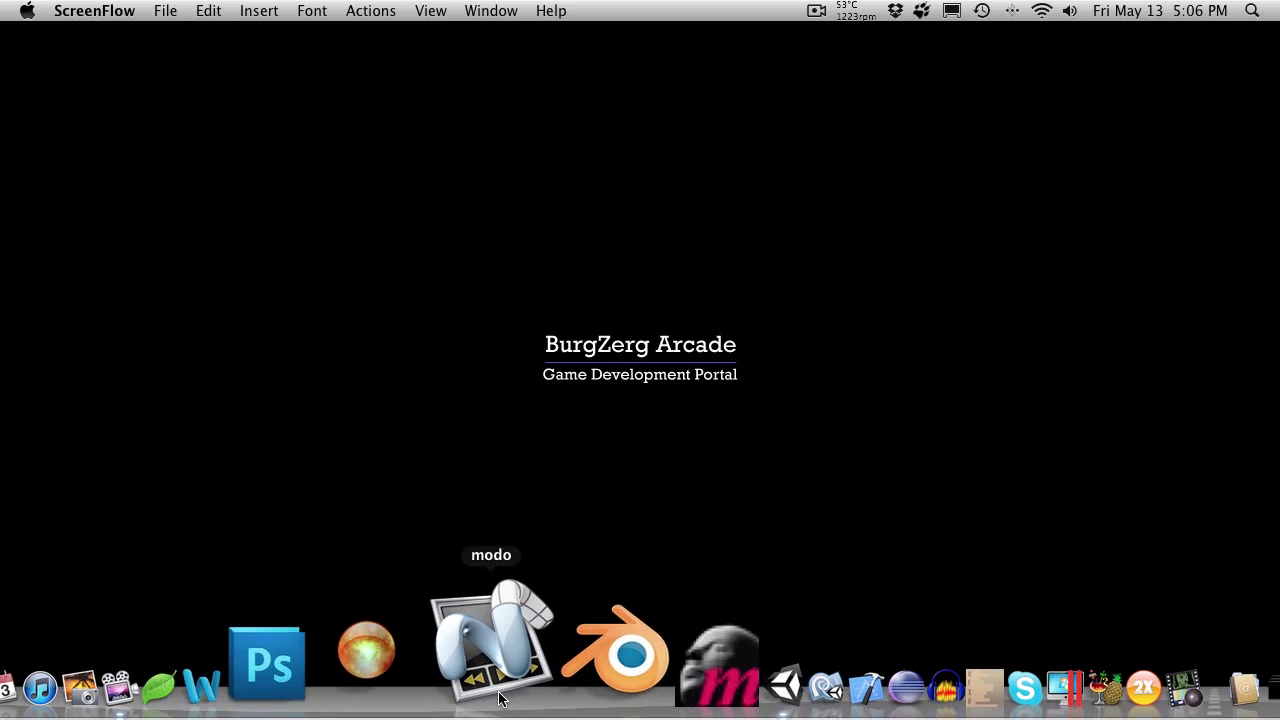
# - Bring Unity, showing The Calling's Tutorial.unity scene, to the front from the Dock
pyautogui.click(618, 655)
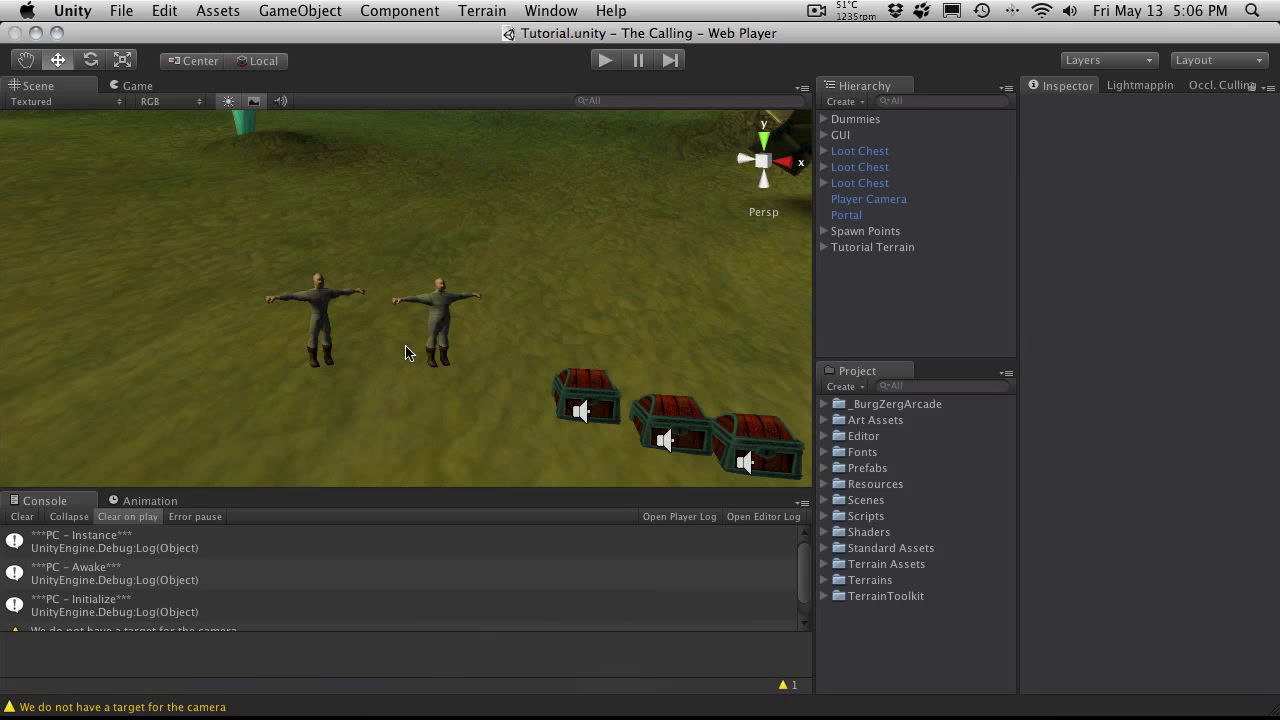
# - Zoom the Scene view in on the two T-posed dummies
pyautogui.scroll(5, 324, 318)
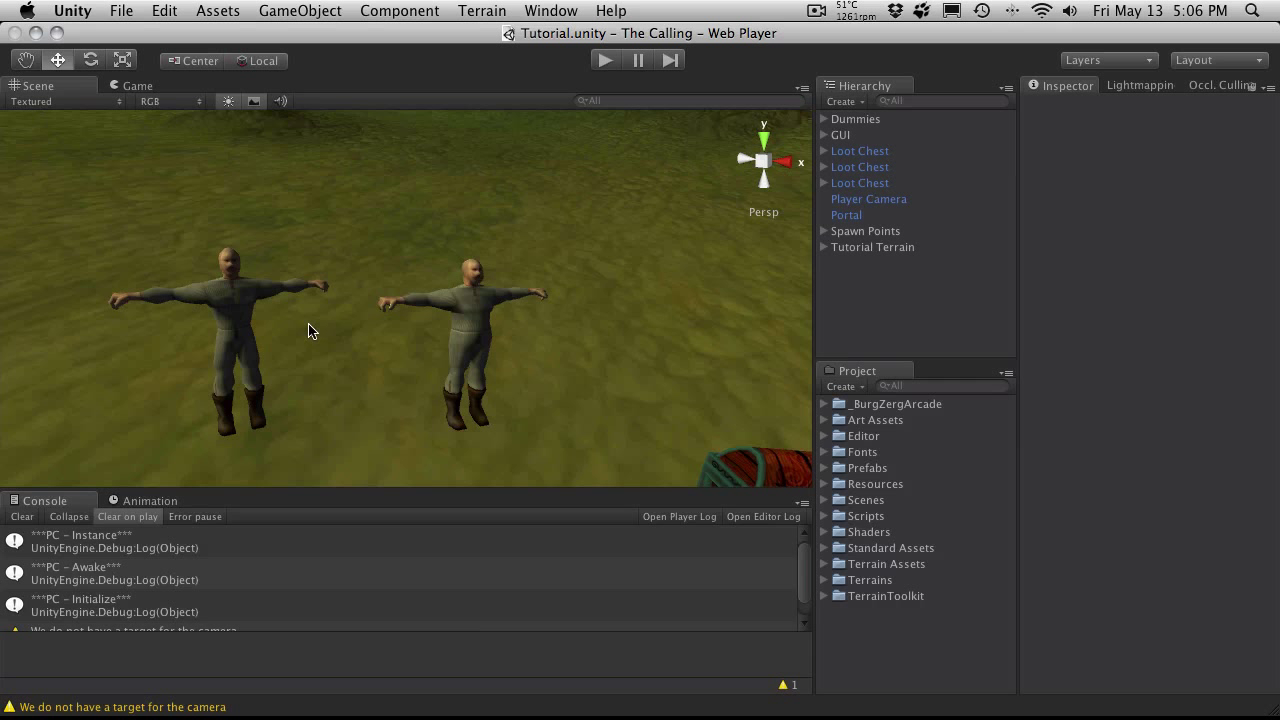
# - Create a particle system and parent it under the Muscular dummy
pyautogui.click(313, 12)
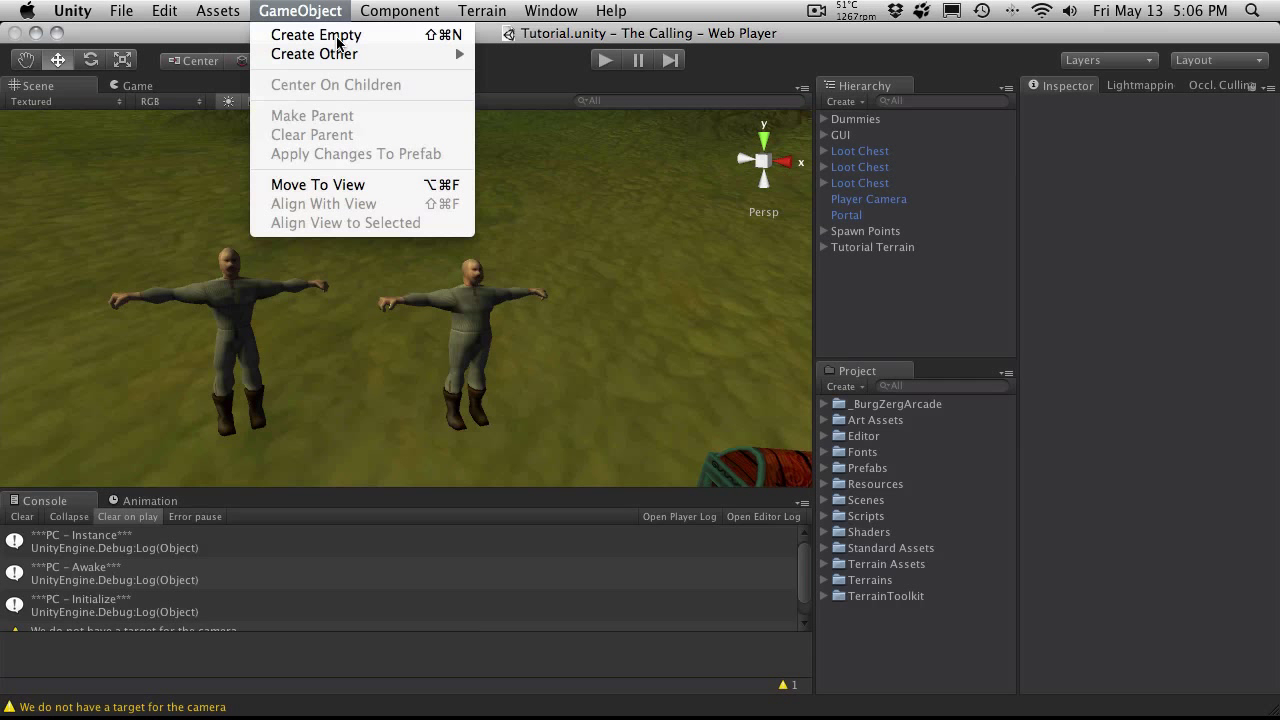
pyautogui.moveTo(340, 54)
pyautogui.click(560, 50)
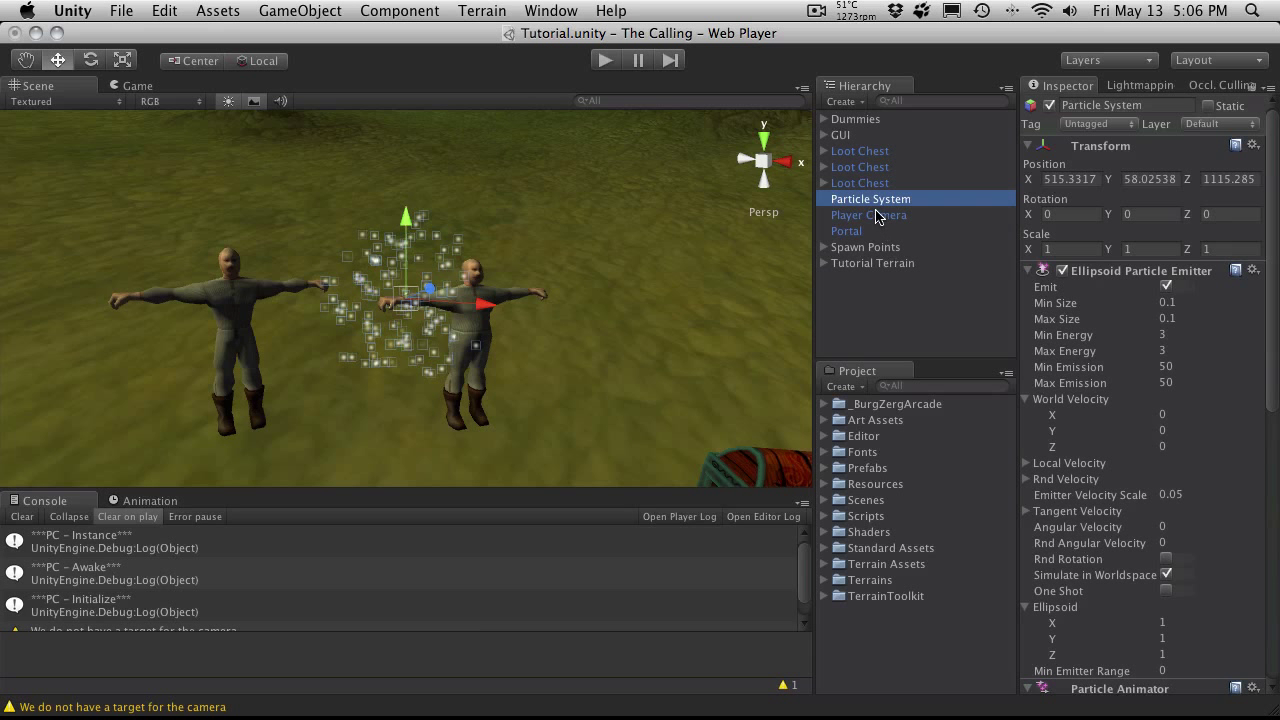
pyautogui.click(823, 120)
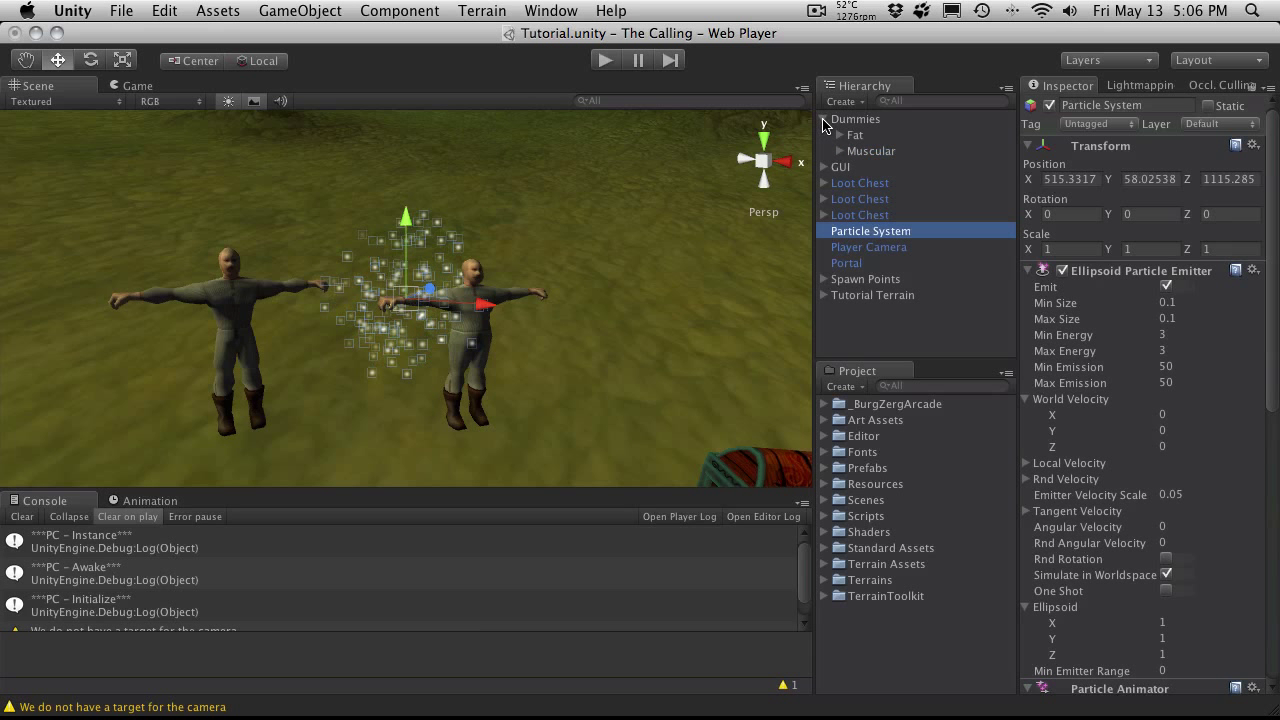
pyautogui.moveTo(853, 236); pyautogui.dragTo(870, 152)
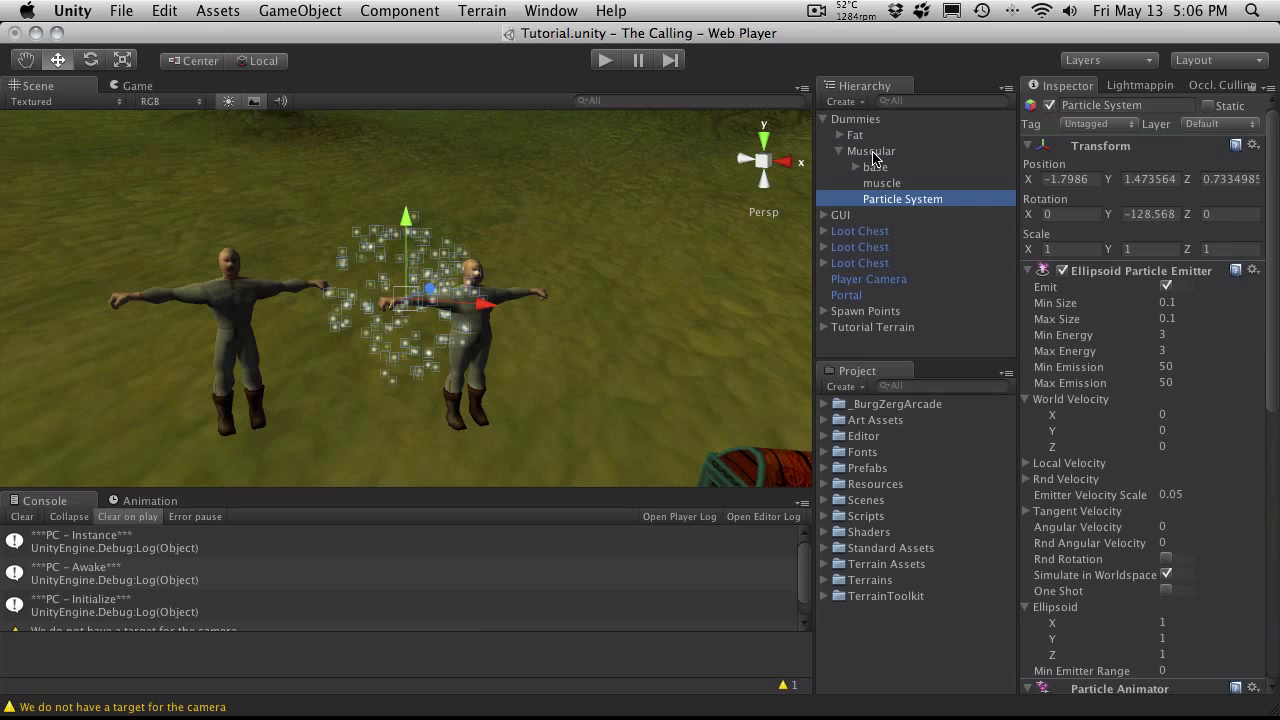
# - Reset the particle system's transform to 0, 0, 0 and rename it Buff
pyautogui.click(1254, 146)
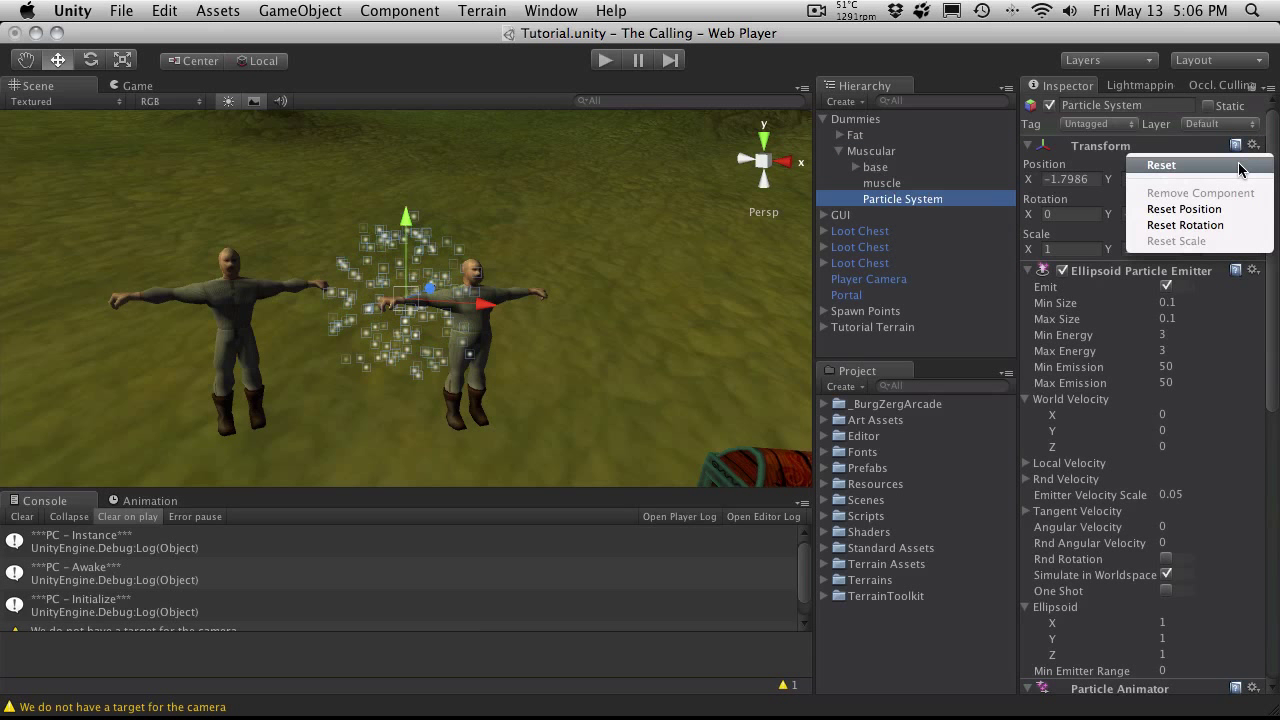
pyautogui.click(1240, 171)
pyautogui.click(888, 201)
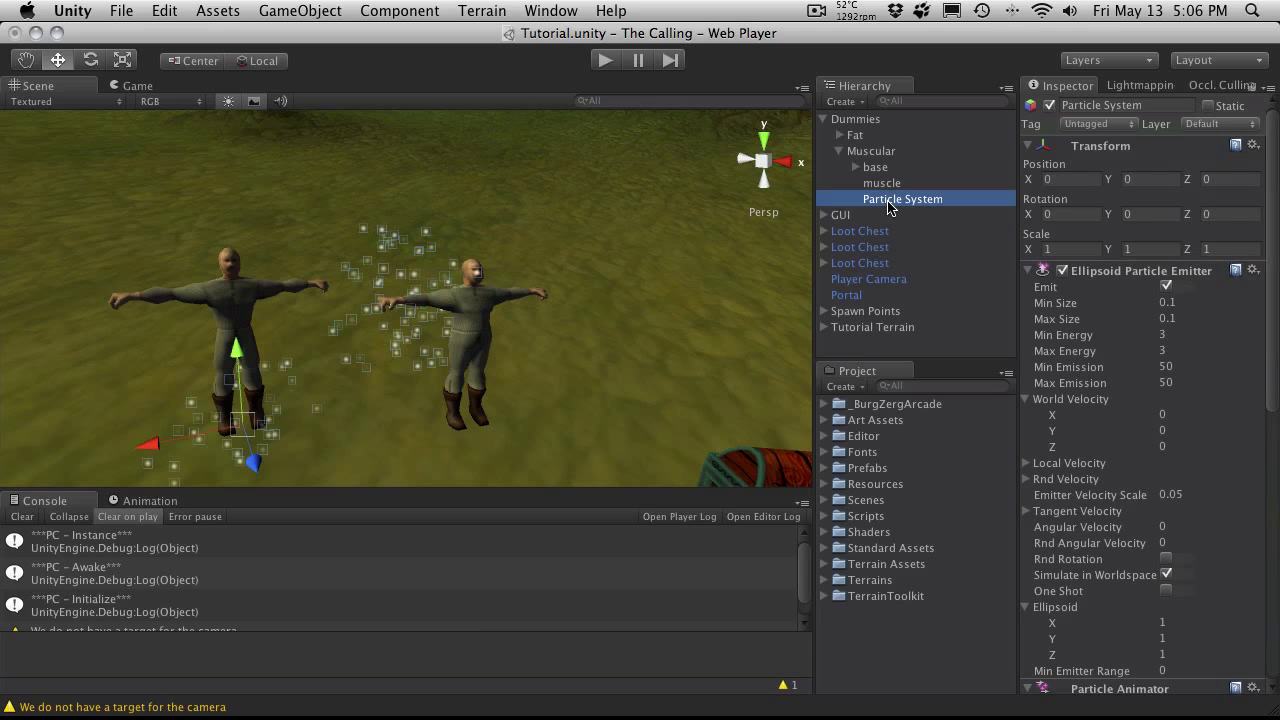
pyautogui.write('Buff')
pyautogui.press('Return')
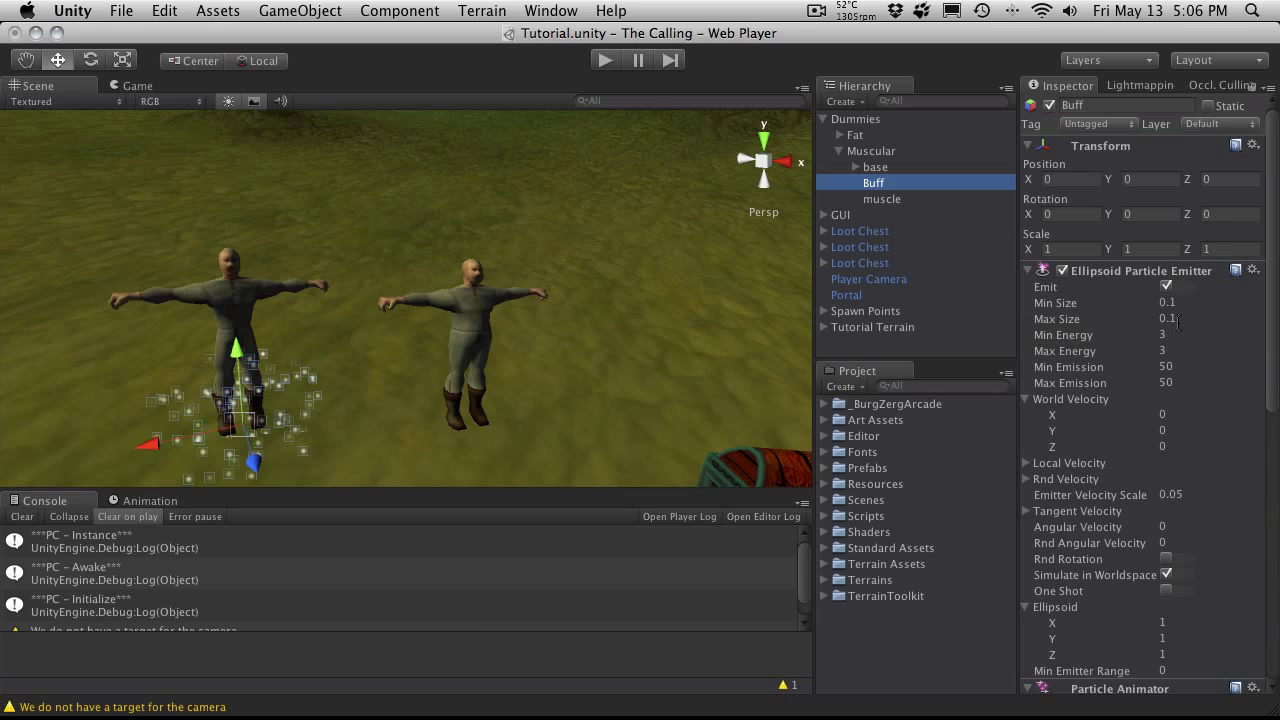
# - Set Buff's Ellipsoid Y to 0.25 and World Velocity Y to 1, and enable One Shot
pyautogui.scroll(-3, 1150, 326)
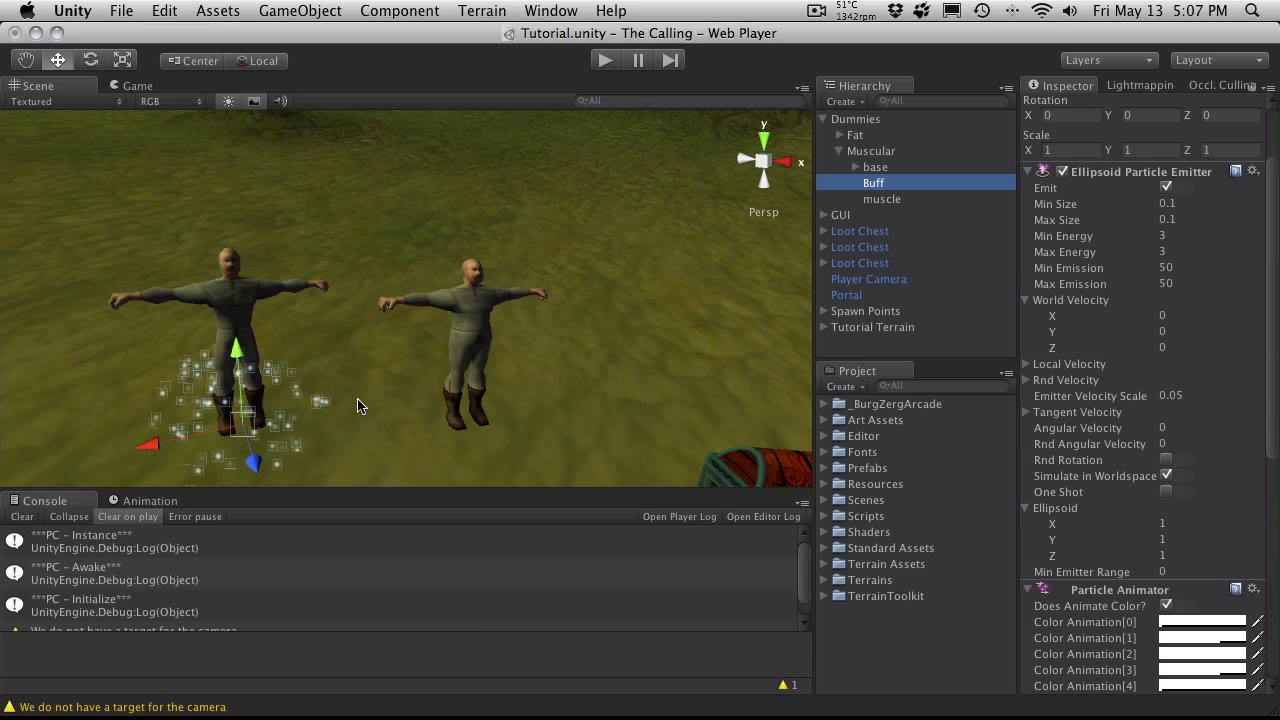
pyautogui.click(1179, 537)
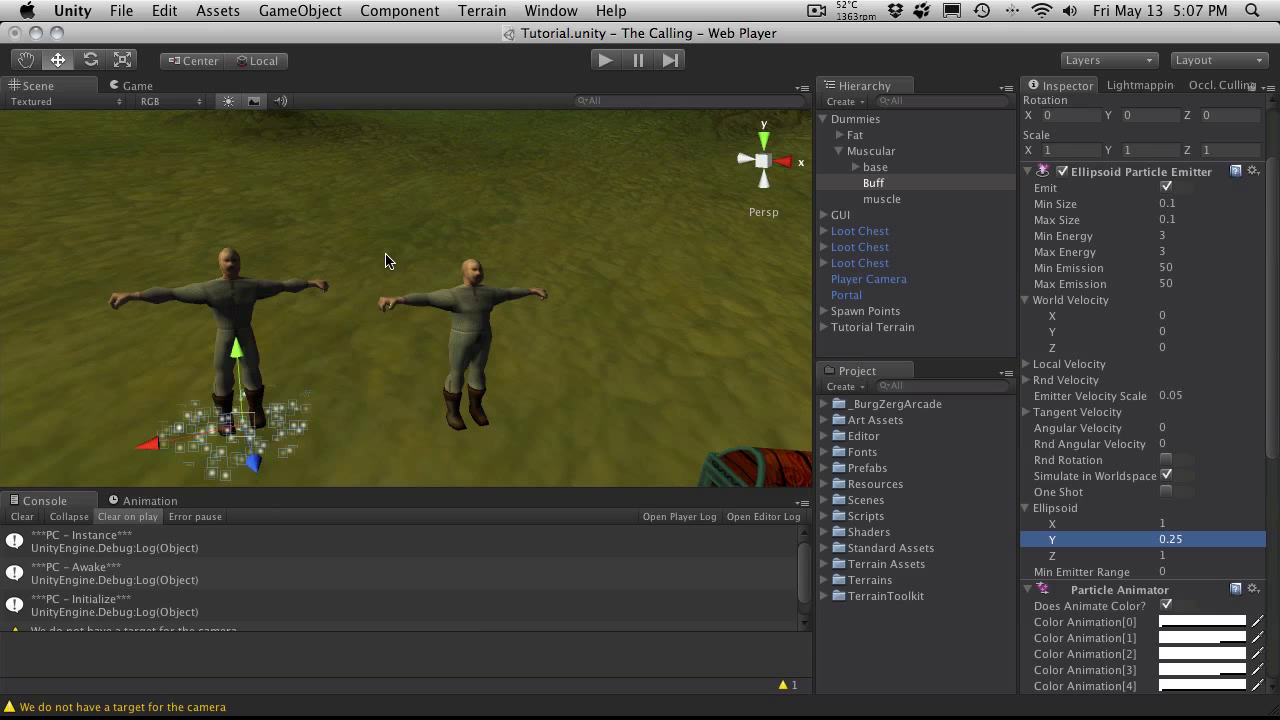
pyautogui.click(1184, 331)
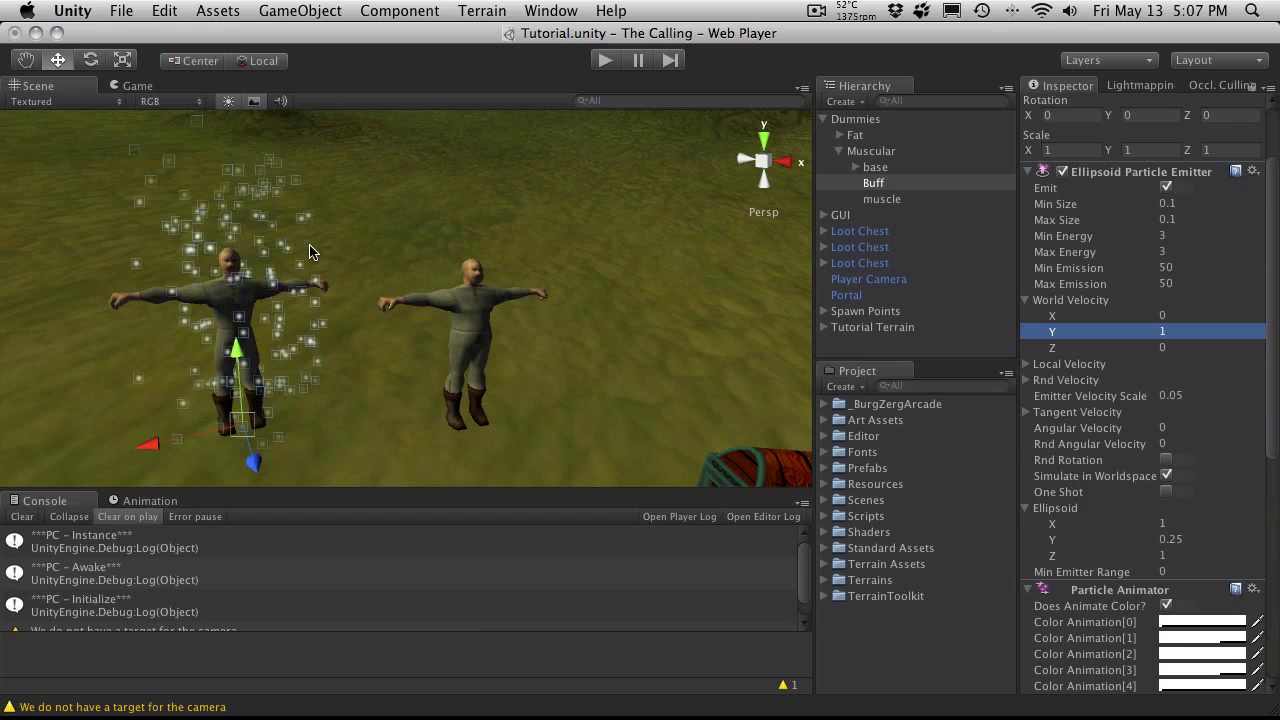
pyautogui.click(1166, 493)
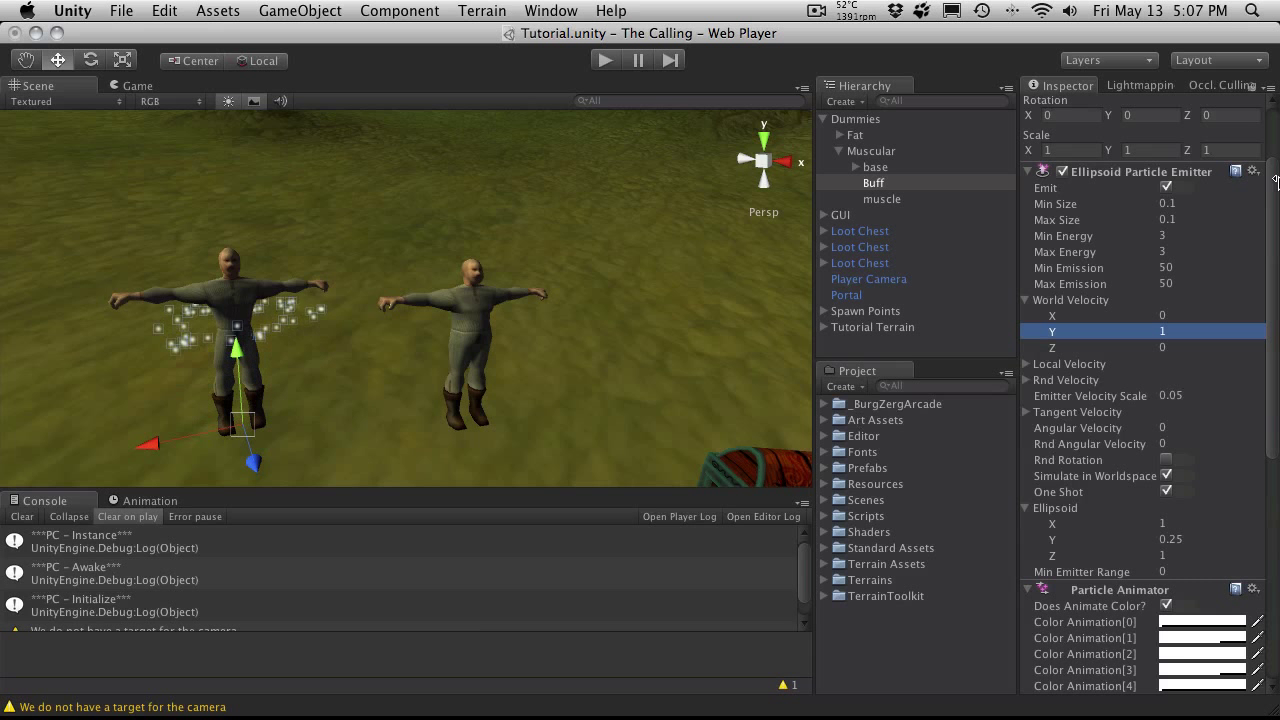
# - Set Buff's Min Size and Max Size to 0.5
pyautogui.click(1189, 203)
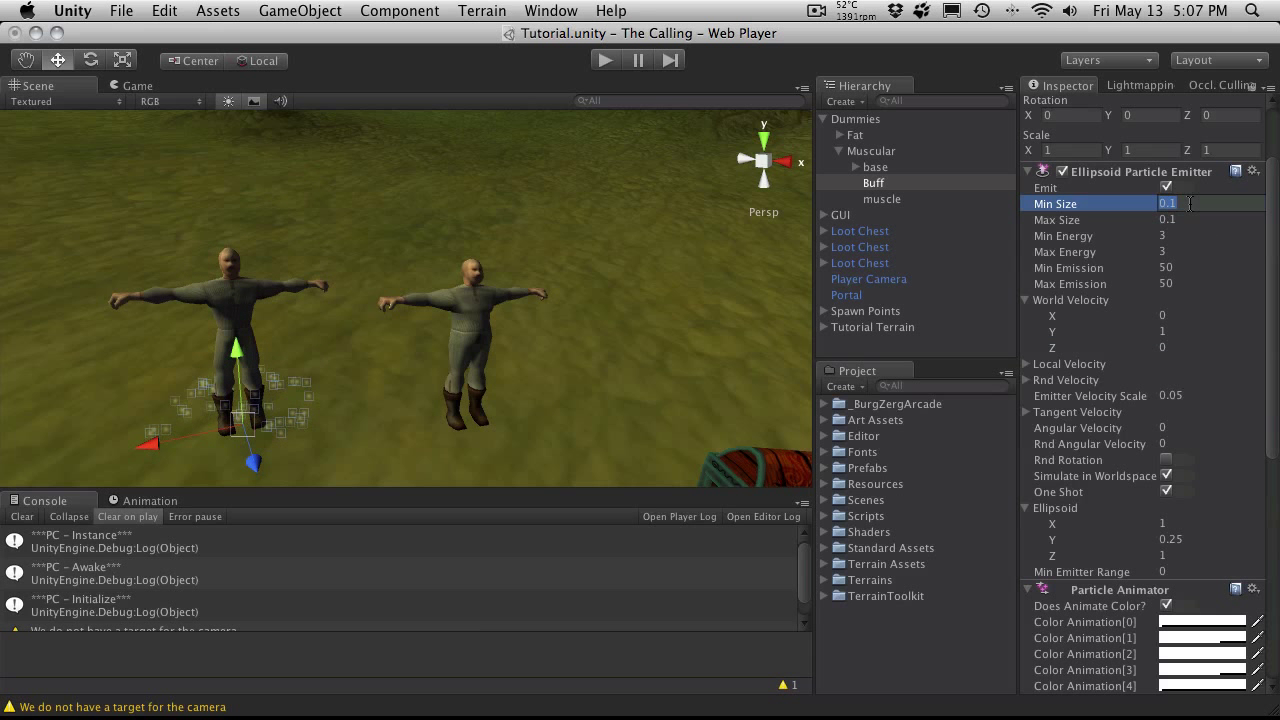
pyautogui.write('.5')
pyautogui.press('Tab')
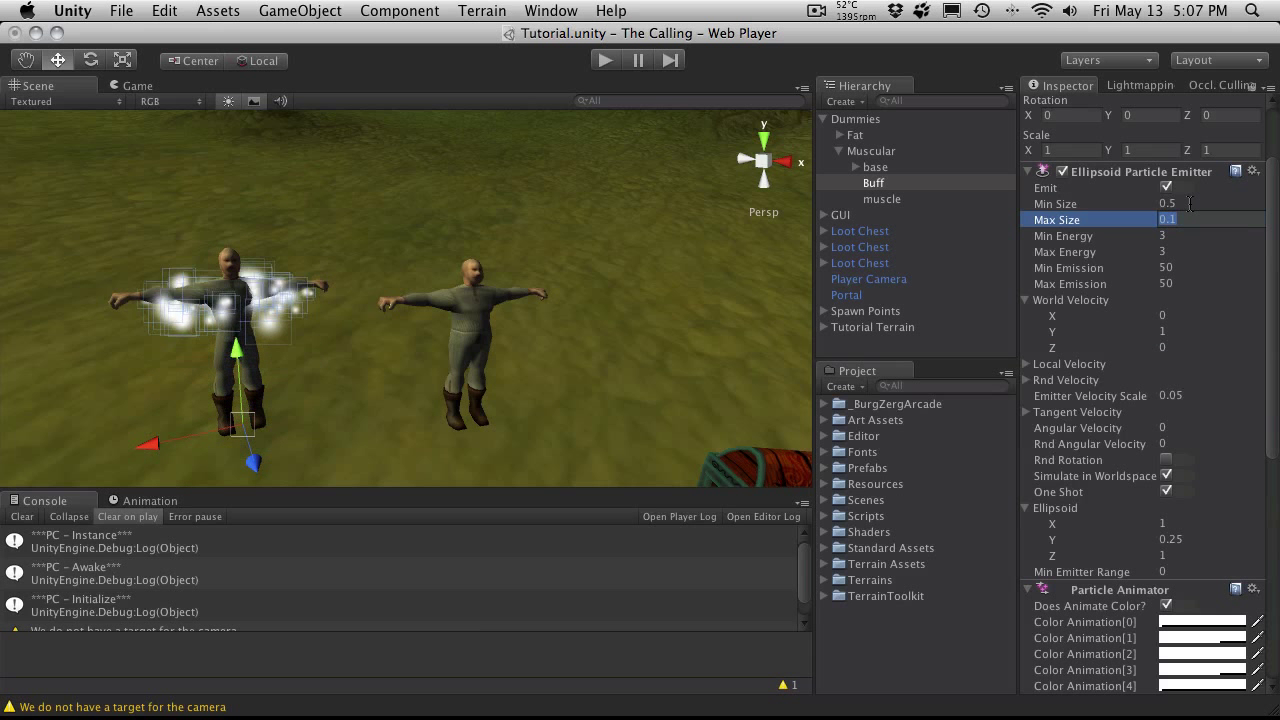
pyautogui.write('.5')
pyautogui.press('Tab')
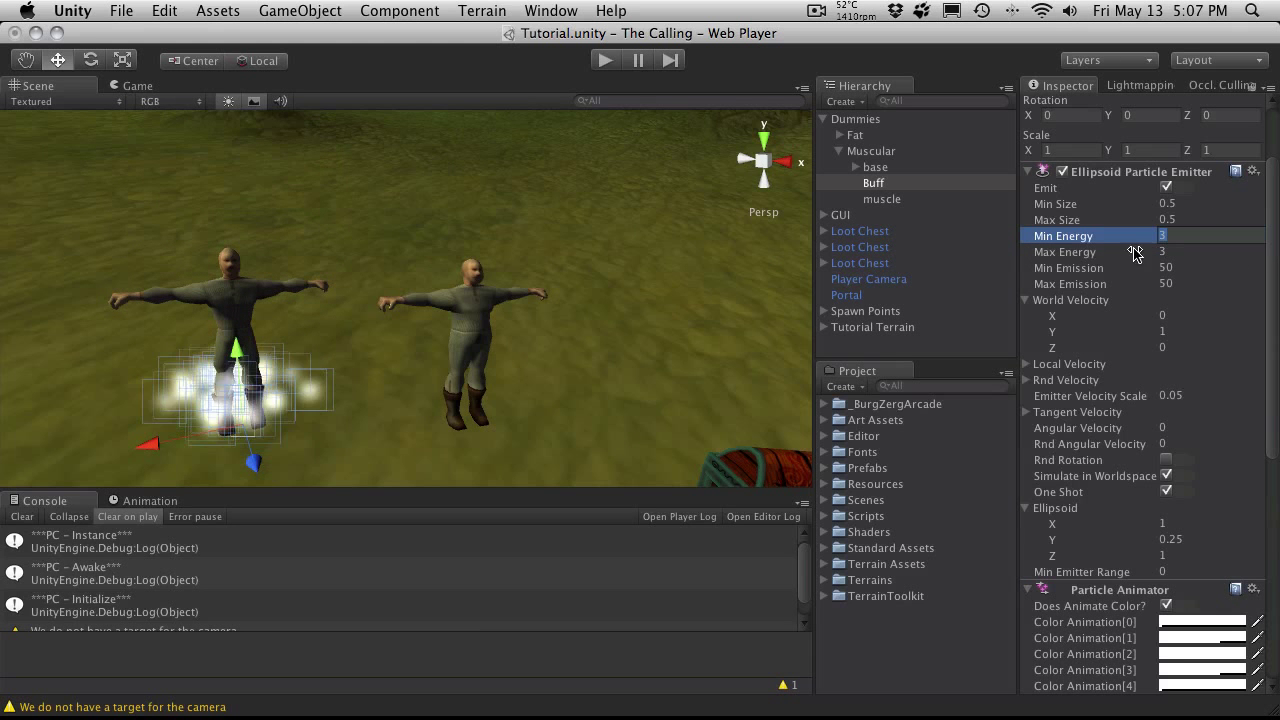
# - Set Buff's Min Emission and Max Emission to 30
pyautogui.click(1194, 268)
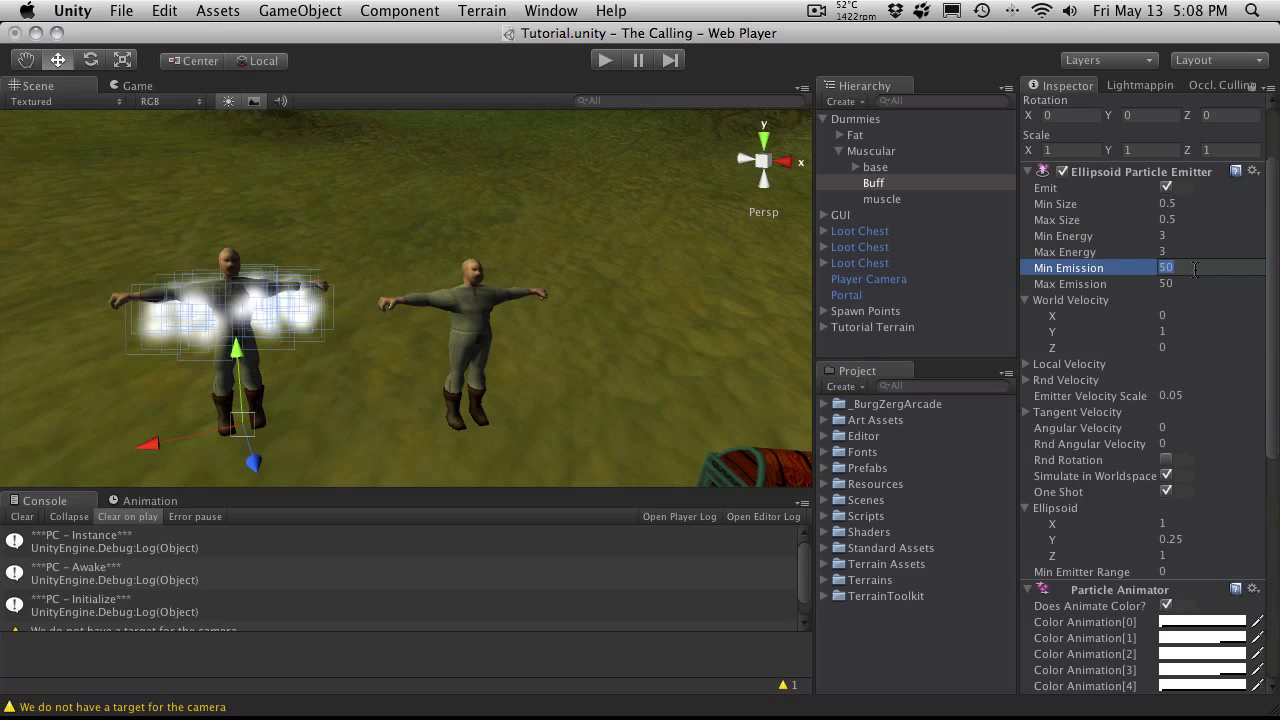
pyautogui.write('30')
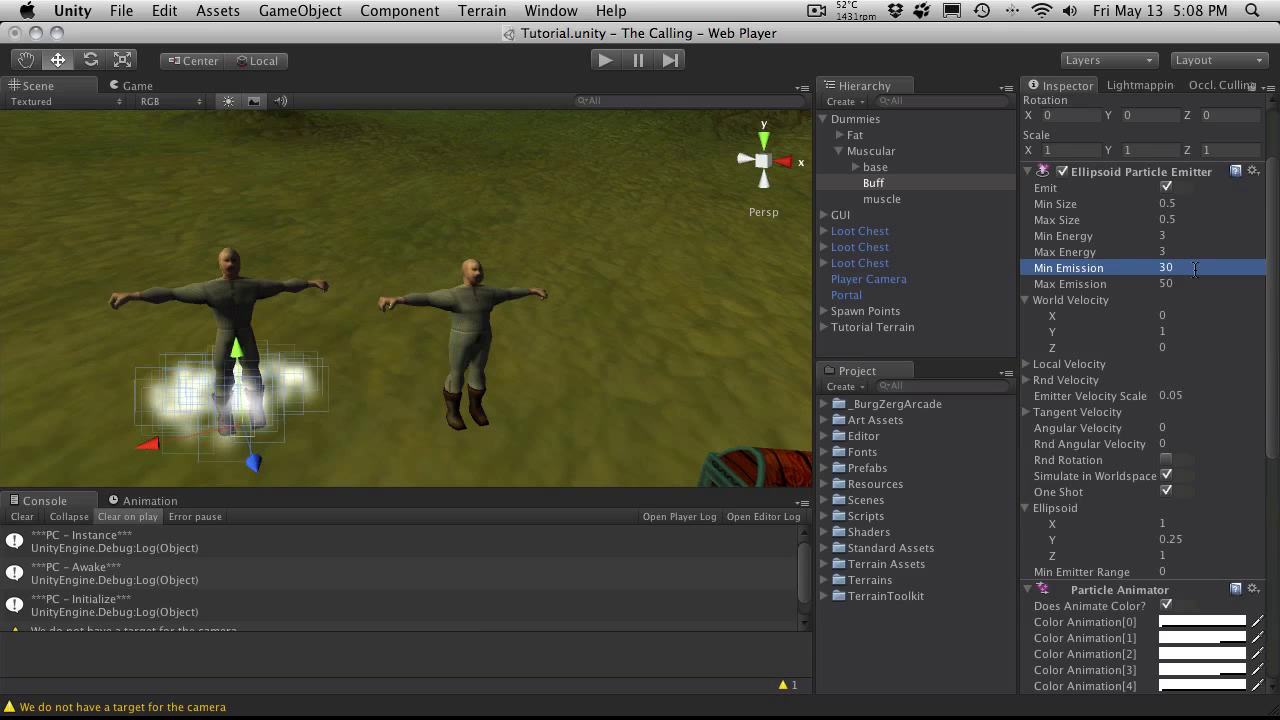
pyautogui.press('Tab')
pyautogui.write('30')
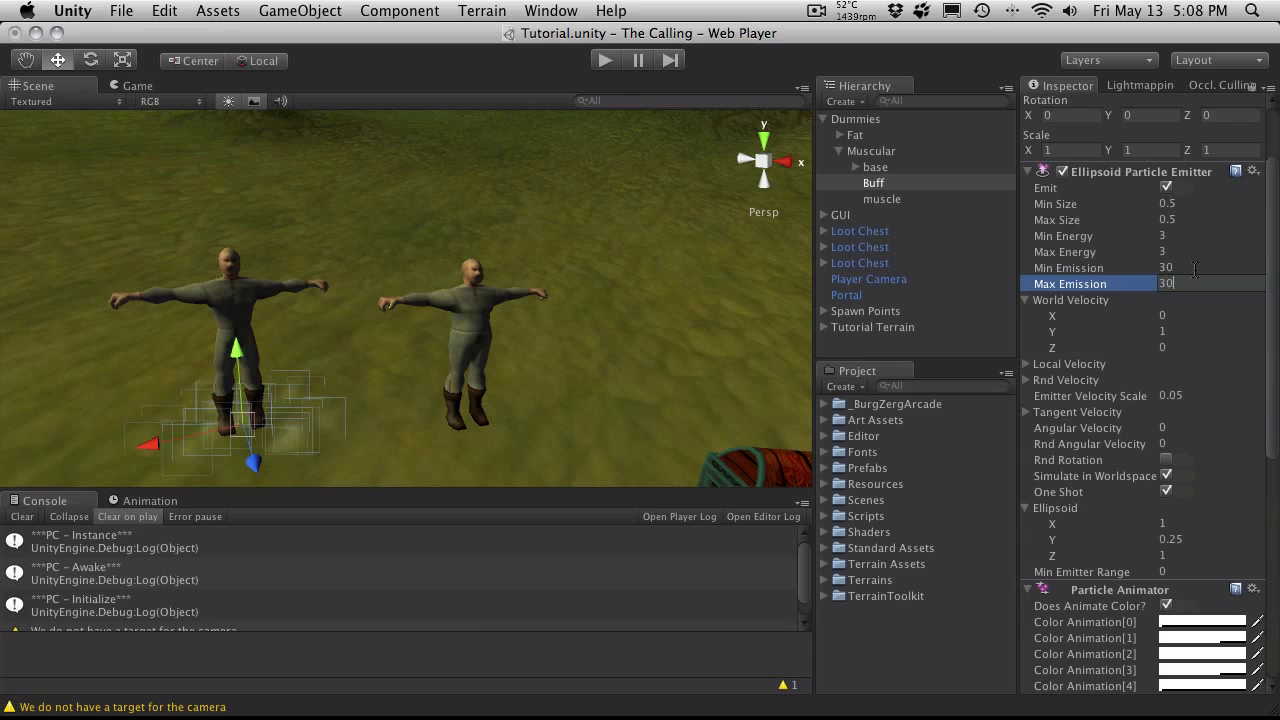
pyautogui.press('Return')
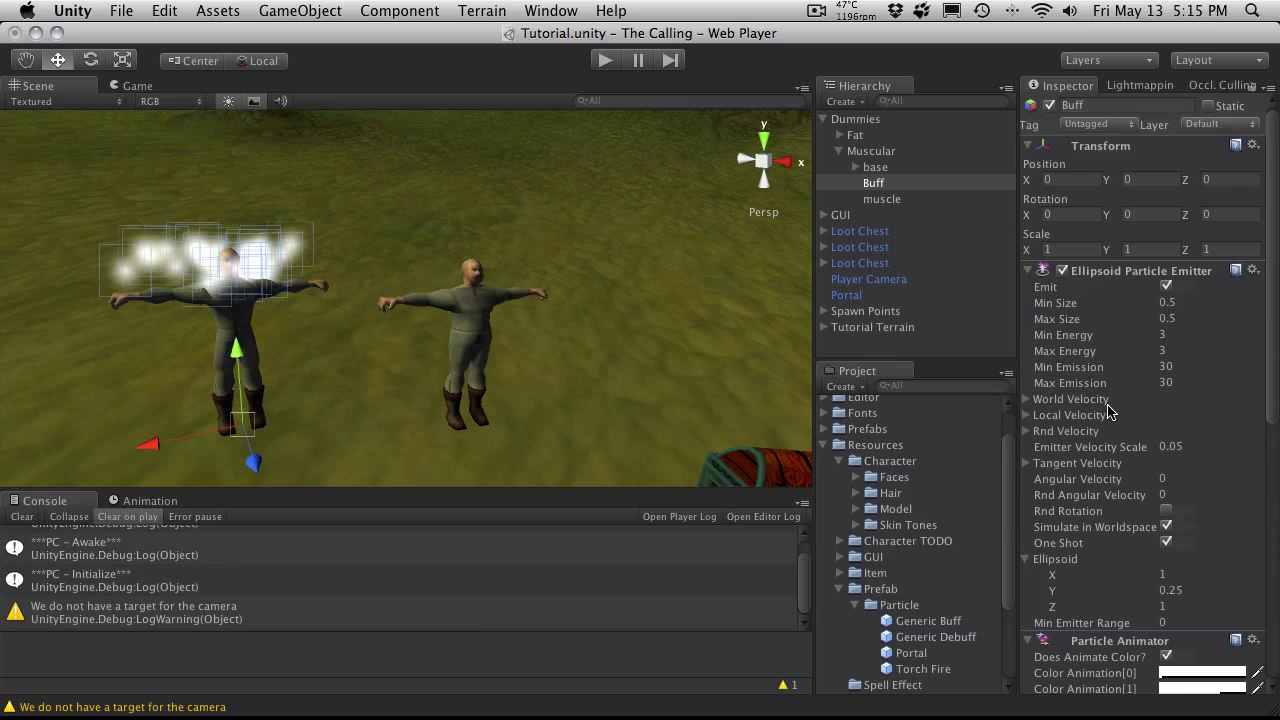
# - Flatten Buff's Ellipsoid Y to 0.1
pyautogui.scroll(-3, 1108, 412)
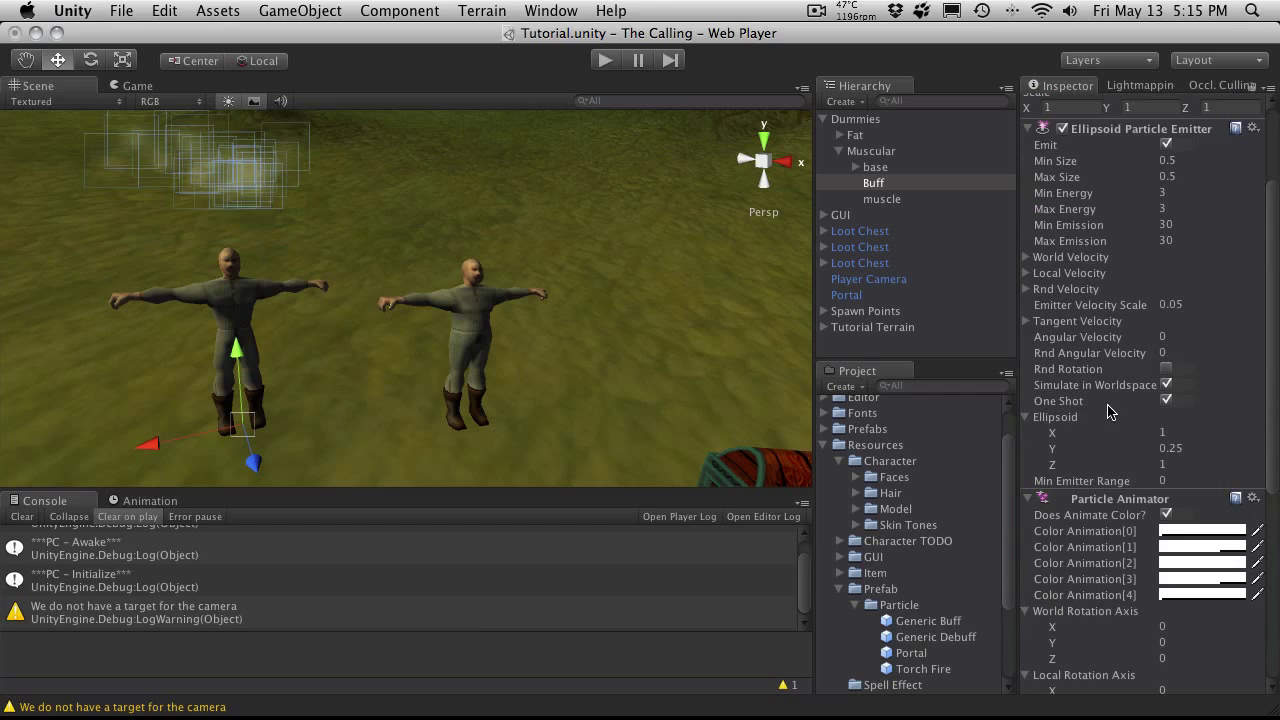
pyautogui.click(1170, 449)
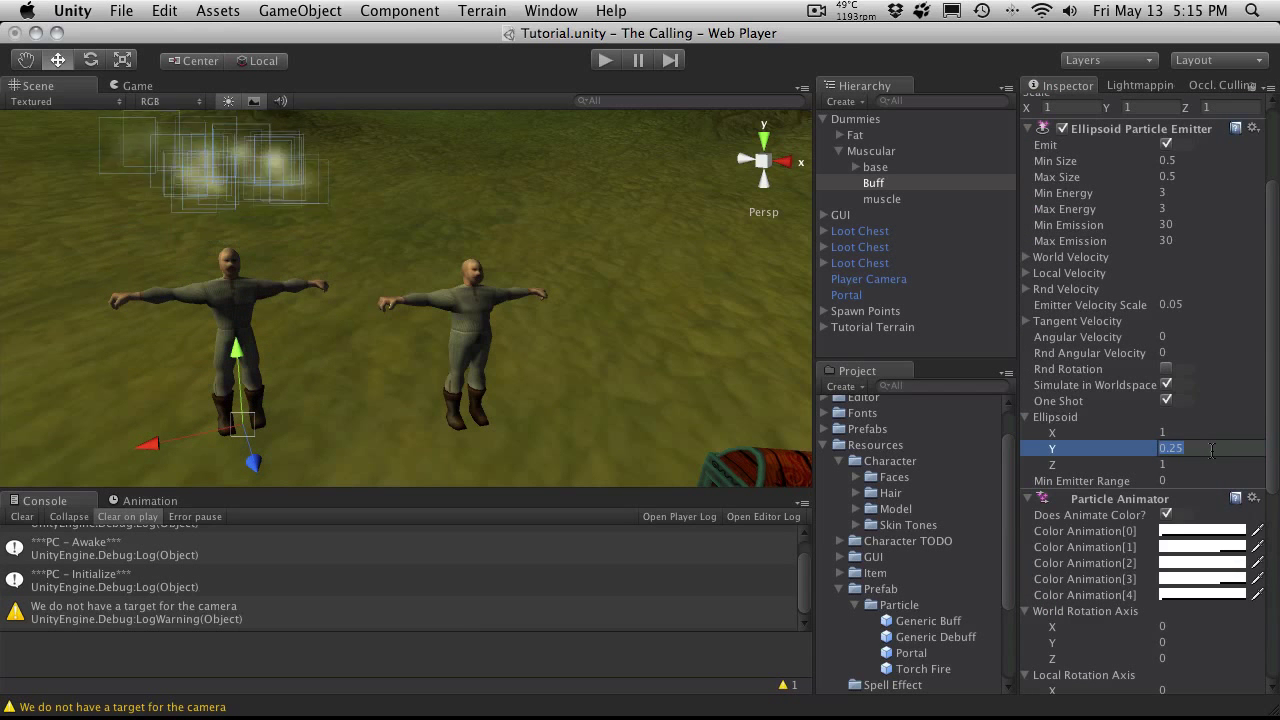
pyautogui.write('0.1')
pyautogui.press('Return')
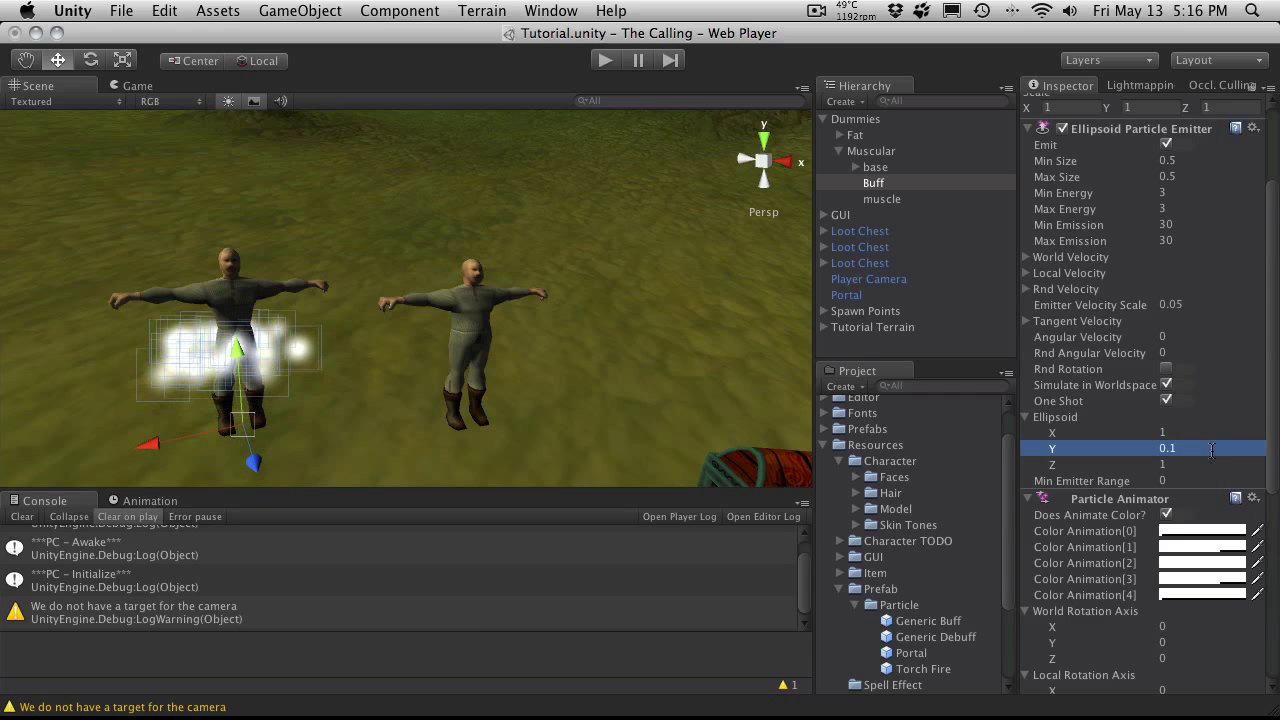
# - Set the Particle Animator's World Rotation Axis Y to 30
pyautogui.scroll(-4, 1162, 428)
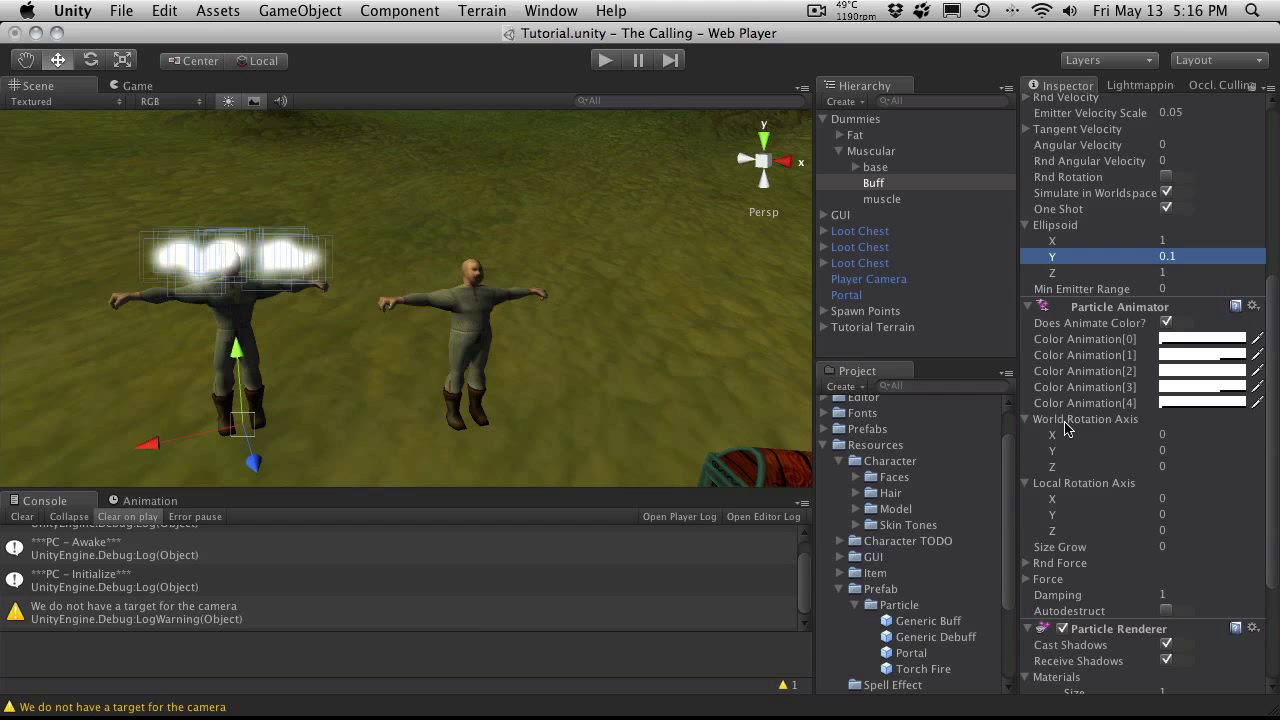
pyautogui.click(1172, 450)
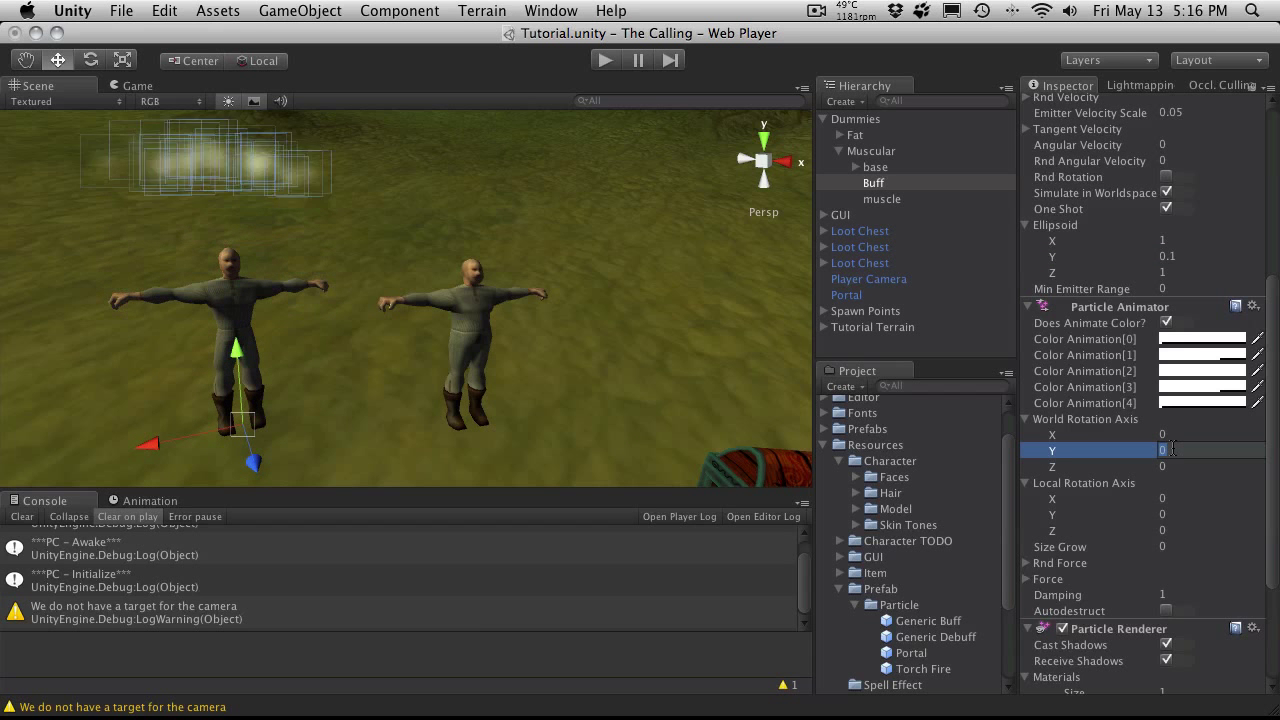
pyautogui.write('30')
pyautogui.press('Return')
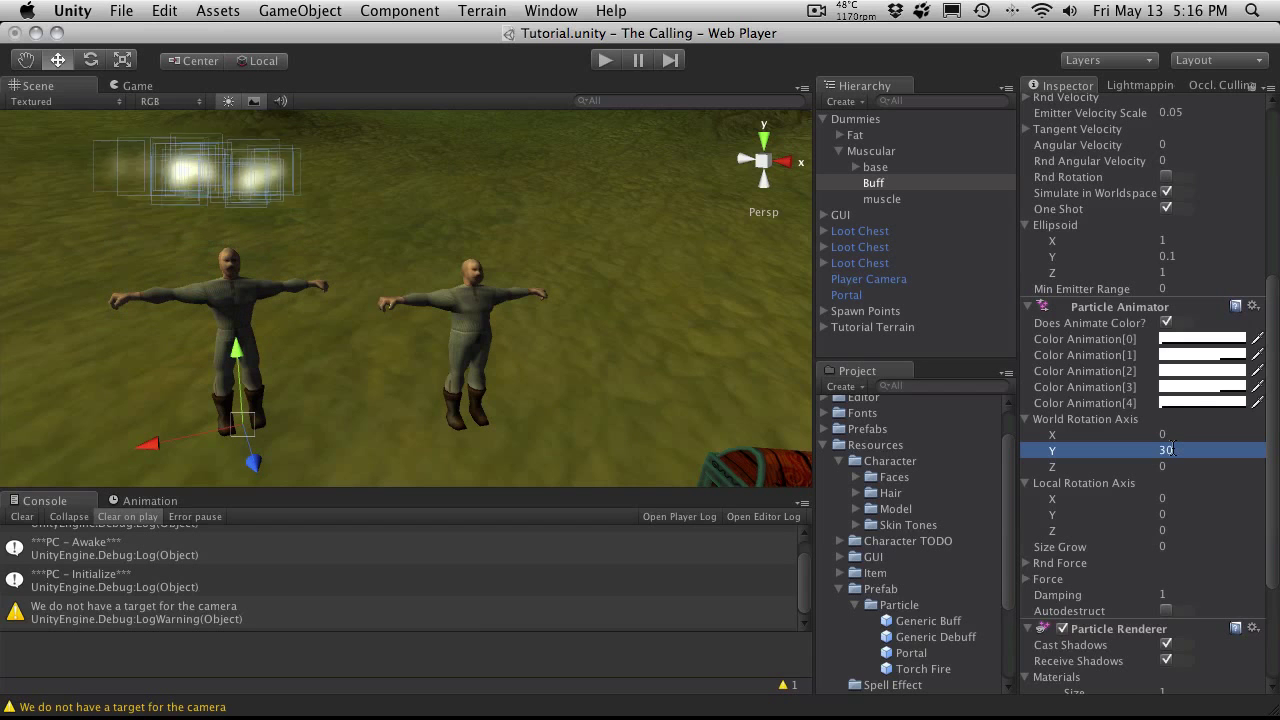
# - Set the Particle Animator's Size Grow to 0.1
pyautogui.scroll(5, 1174, 449)
pyautogui.scroll(-8, 1176, 447)
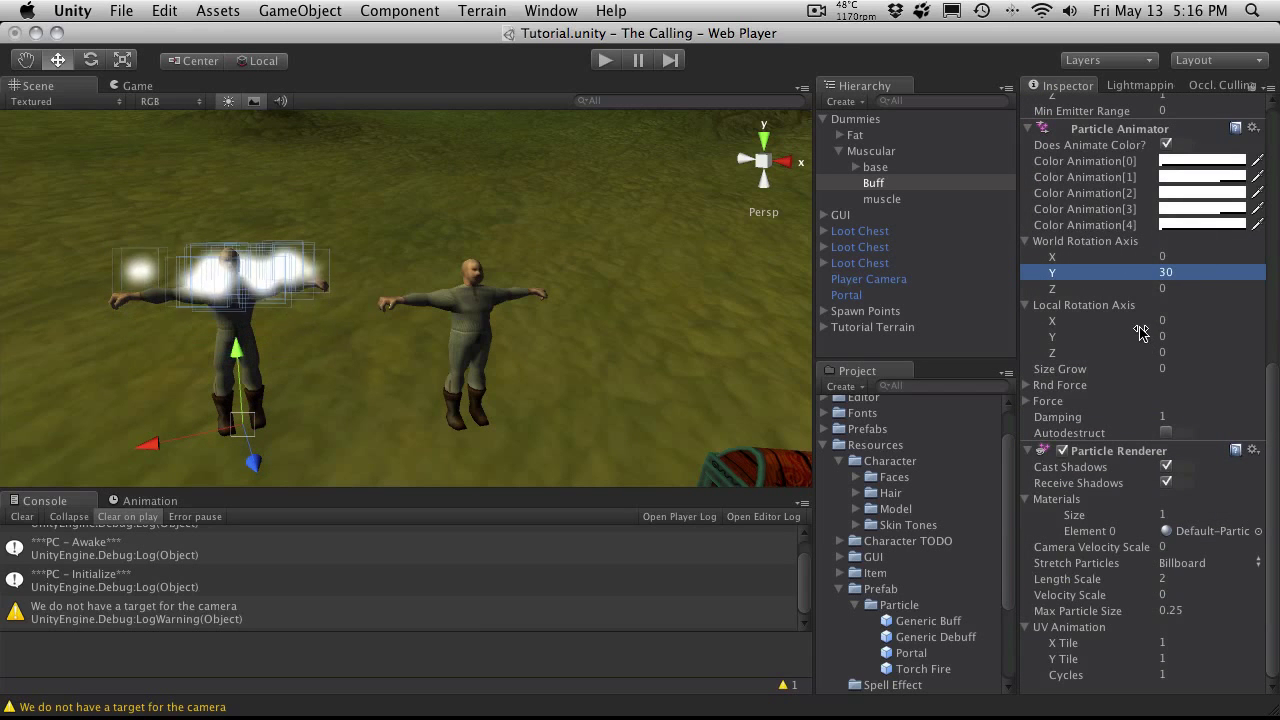
pyautogui.click(1165, 369)
pyautogui.write('0.1')
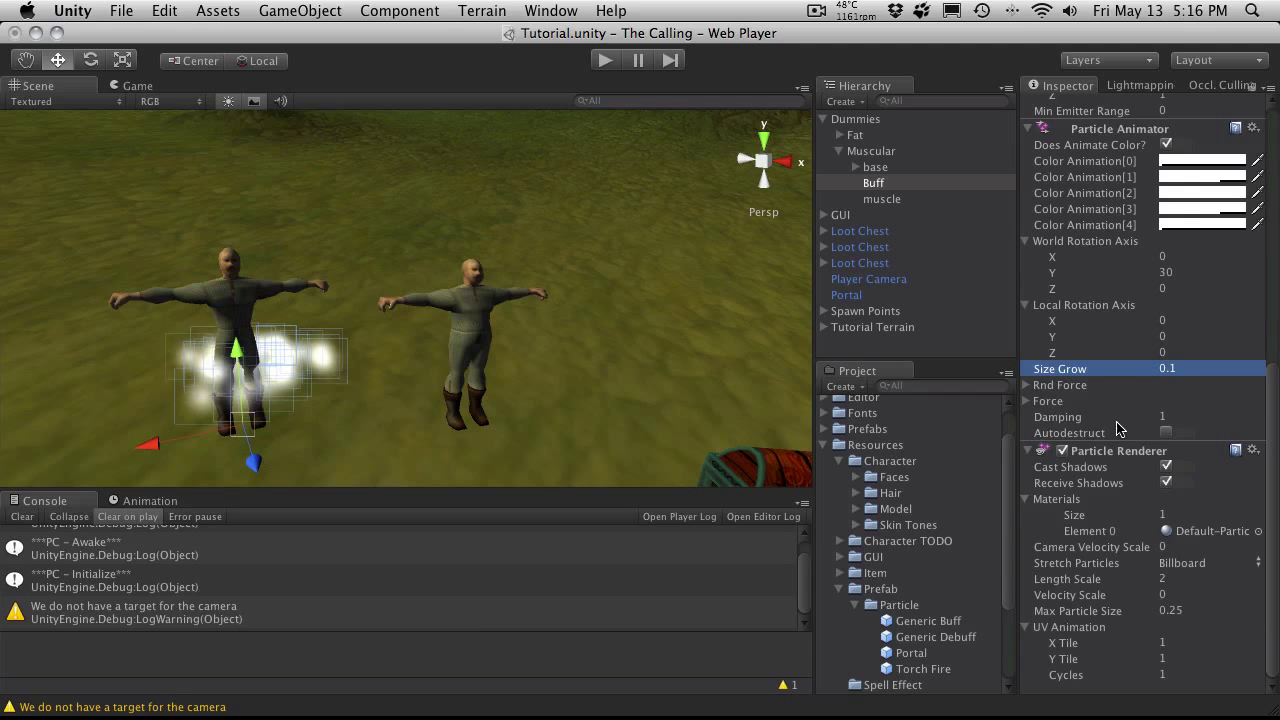
pyautogui.scroll(10, 1128, 430)
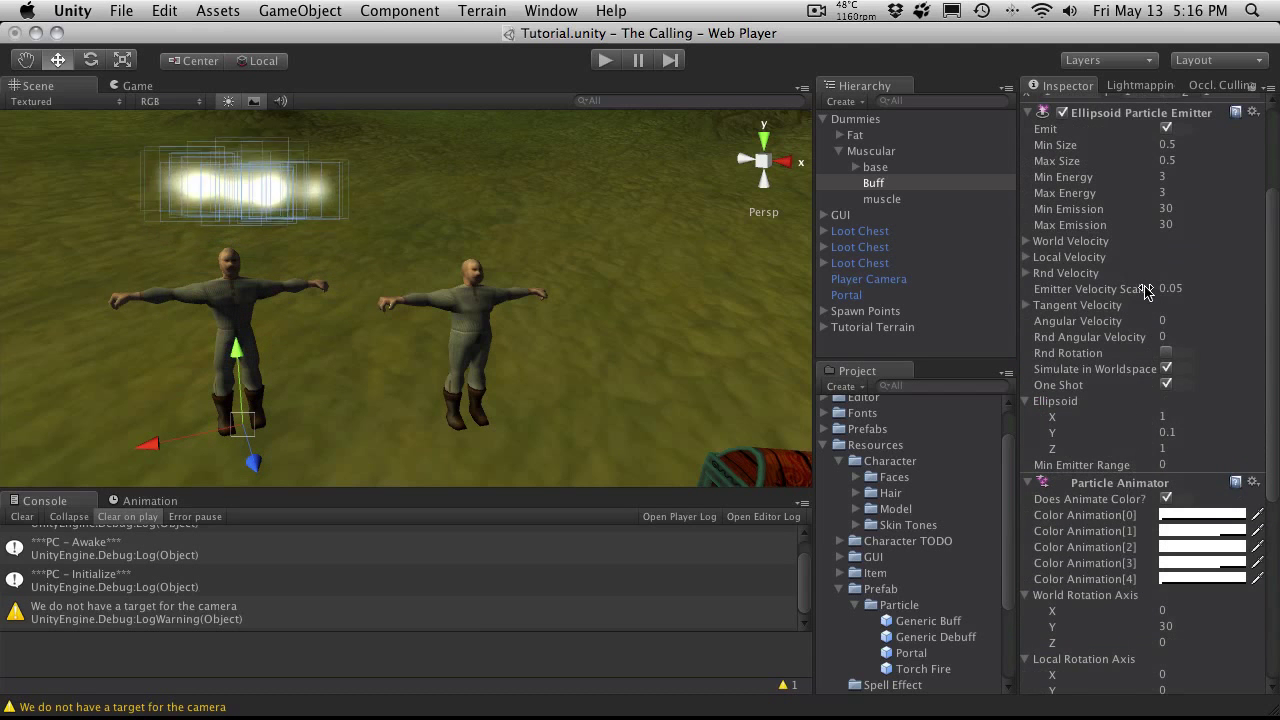
# - Expand Rnd Velocity and set its X value to 0.1
pyautogui.scroll(3, 1100, 305)
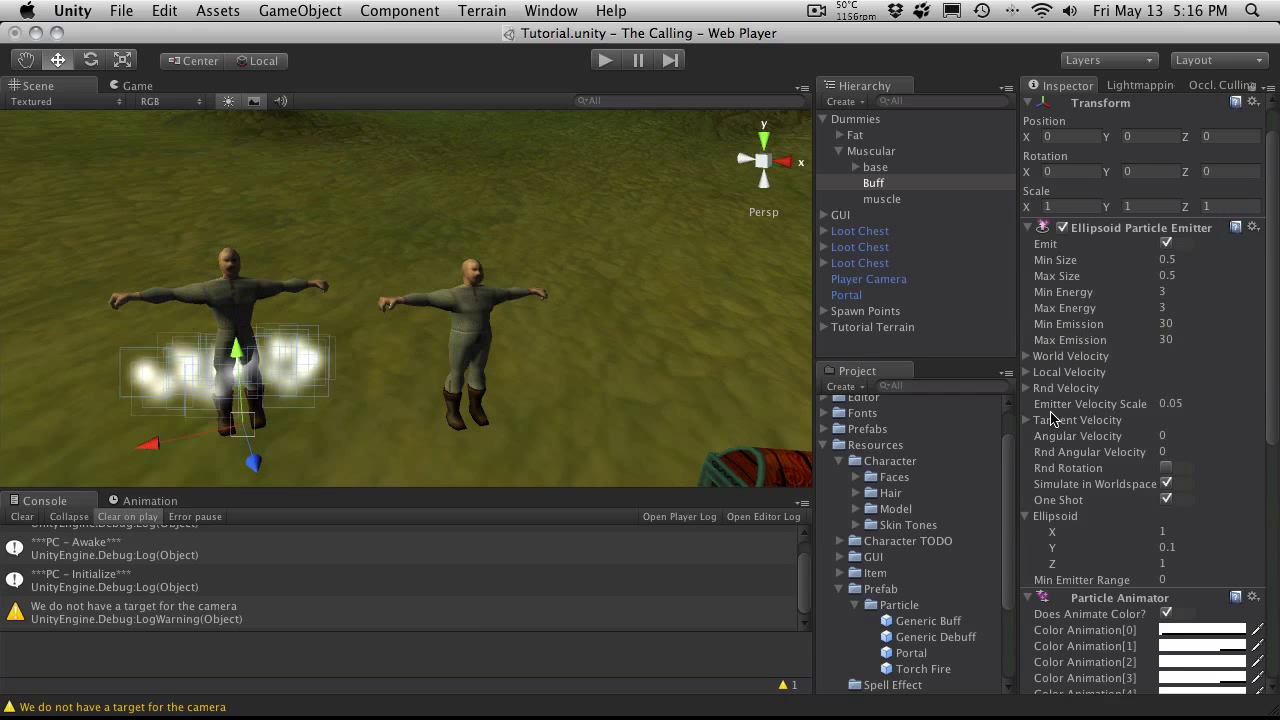
pyautogui.click(1028, 388)
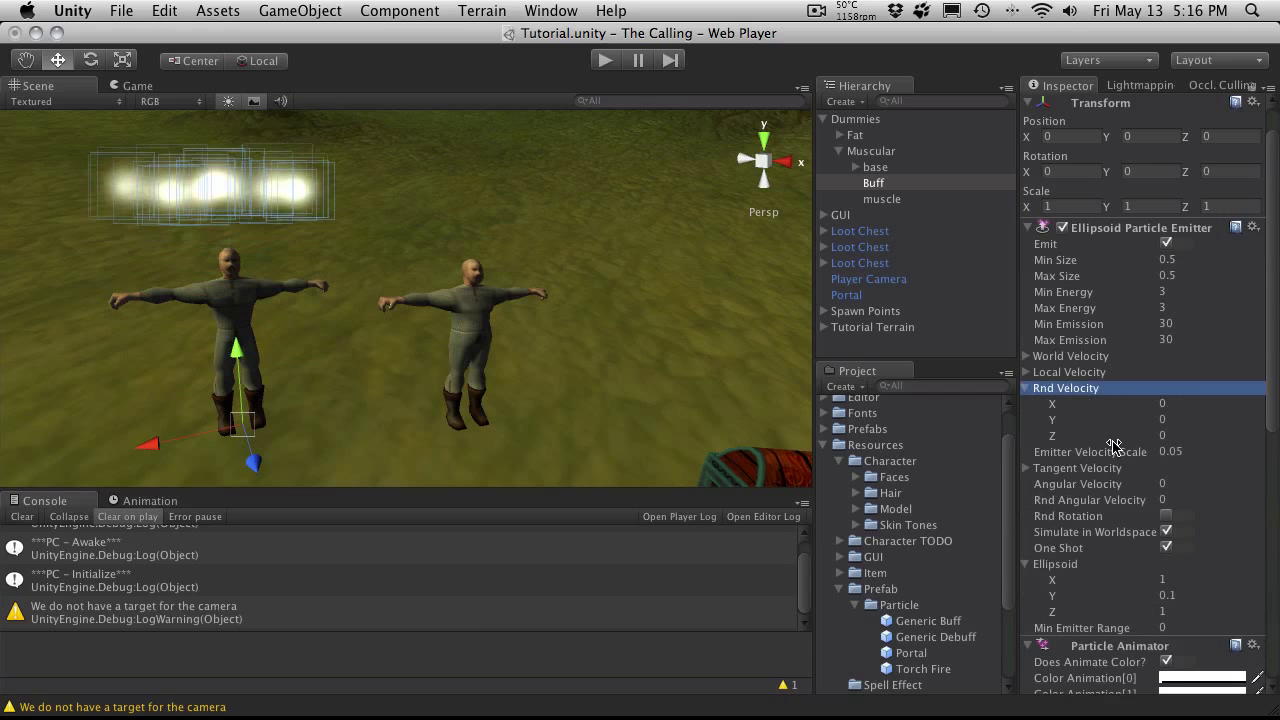
pyautogui.click(1166, 403)
pyautogui.write('.1')
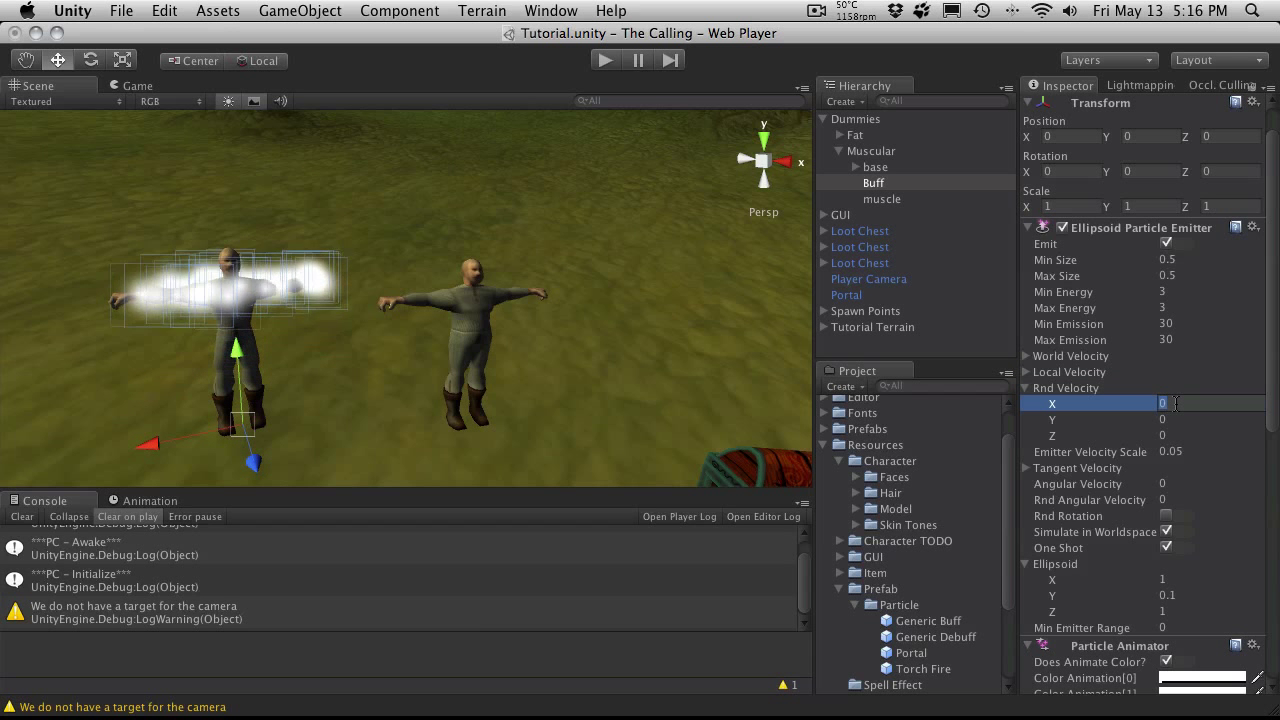
pyautogui.press('Return')
# - Set Rnd Velocity Z and Y to 0.1 as well, then zoom the Scene view out
pyautogui.press('Down')
pyautogui.press('Down')
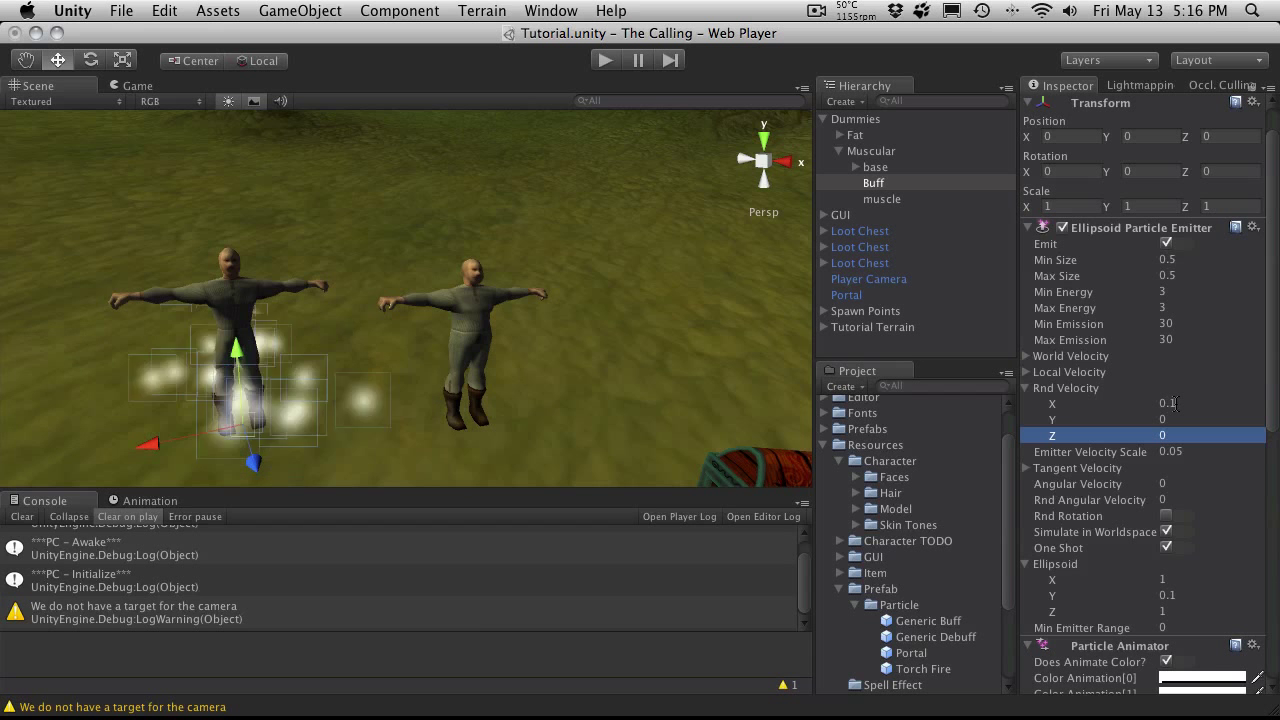
pyautogui.press('Return')
pyautogui.write('.1')
pyautogui.press('Return')
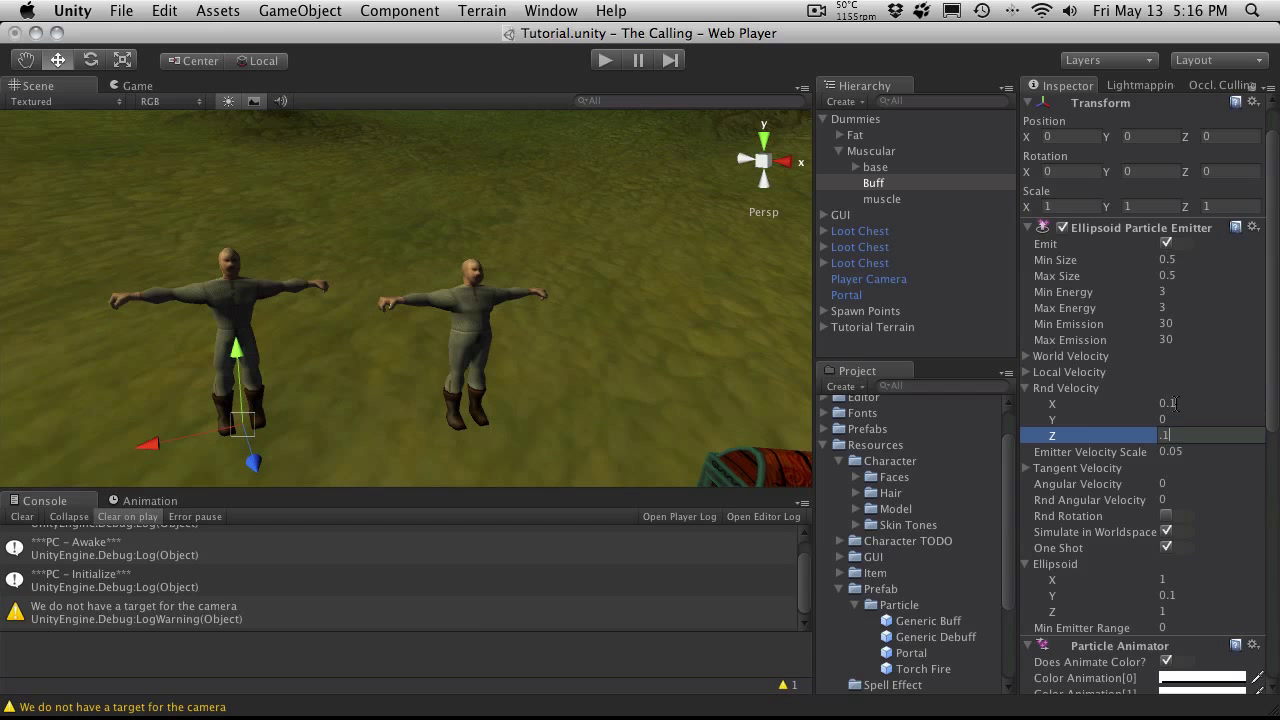
pyautogui.press('Up')
pyautogui.press('Return')
pyautogui.write('.1')
pyautogui.press('Return')
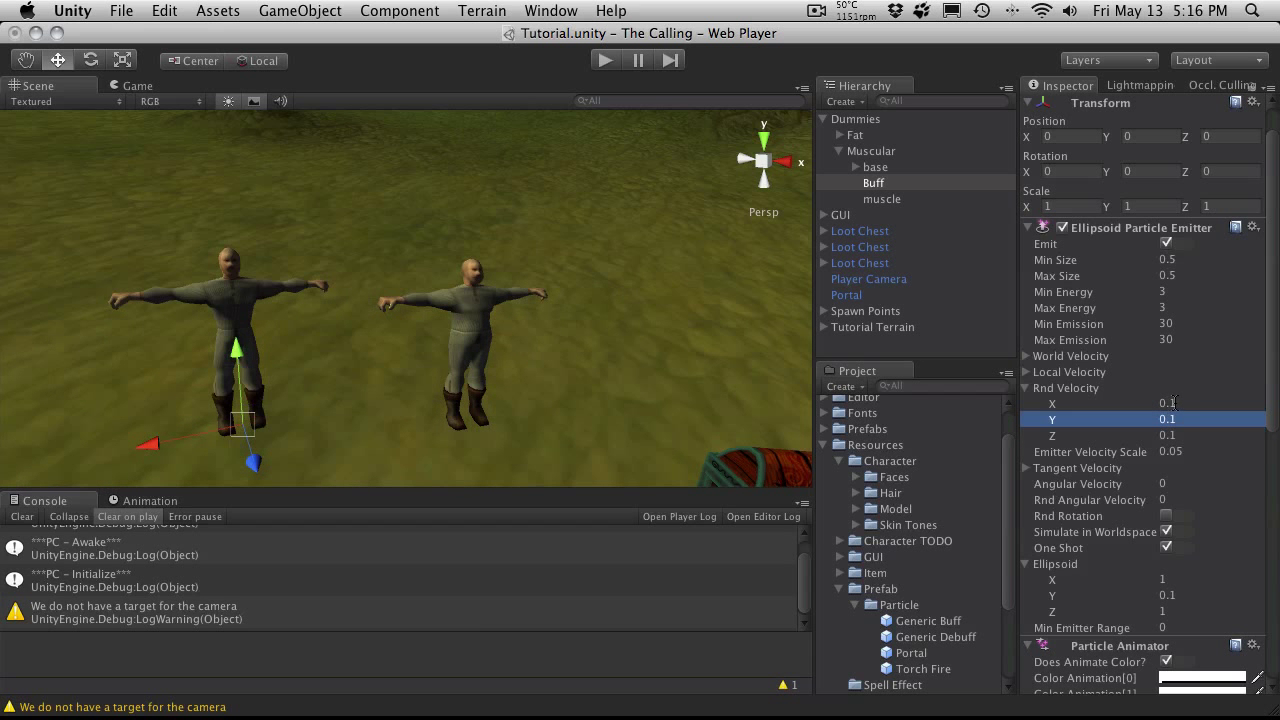
pyautogui.scroll(-2, 214, 286)
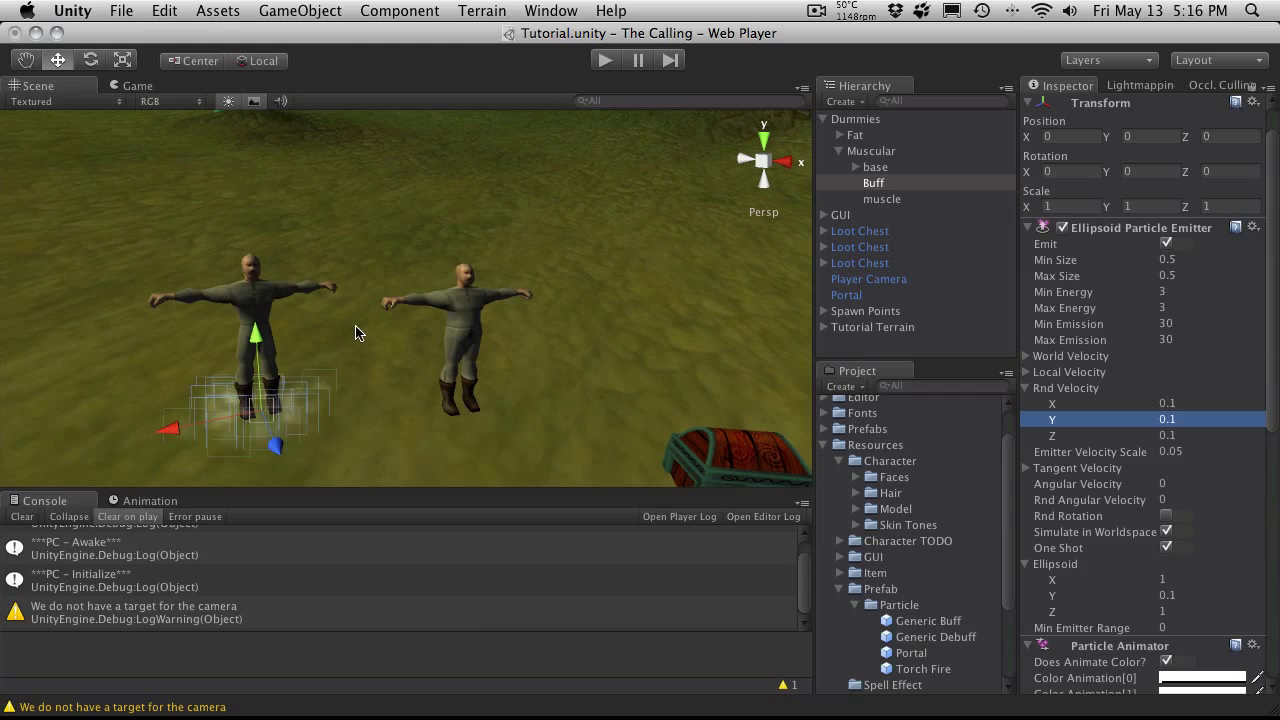
pyautogui.scroll(-2, 345, 345)
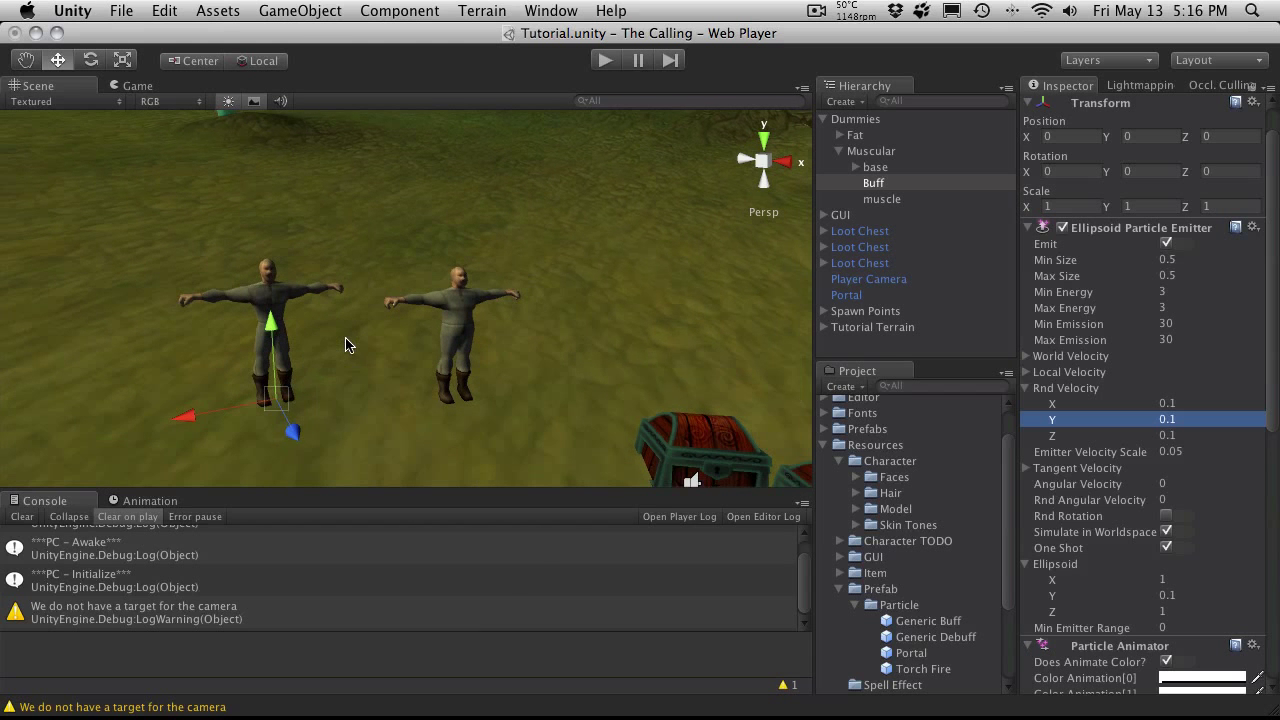
pyautogui.click(603, 61)
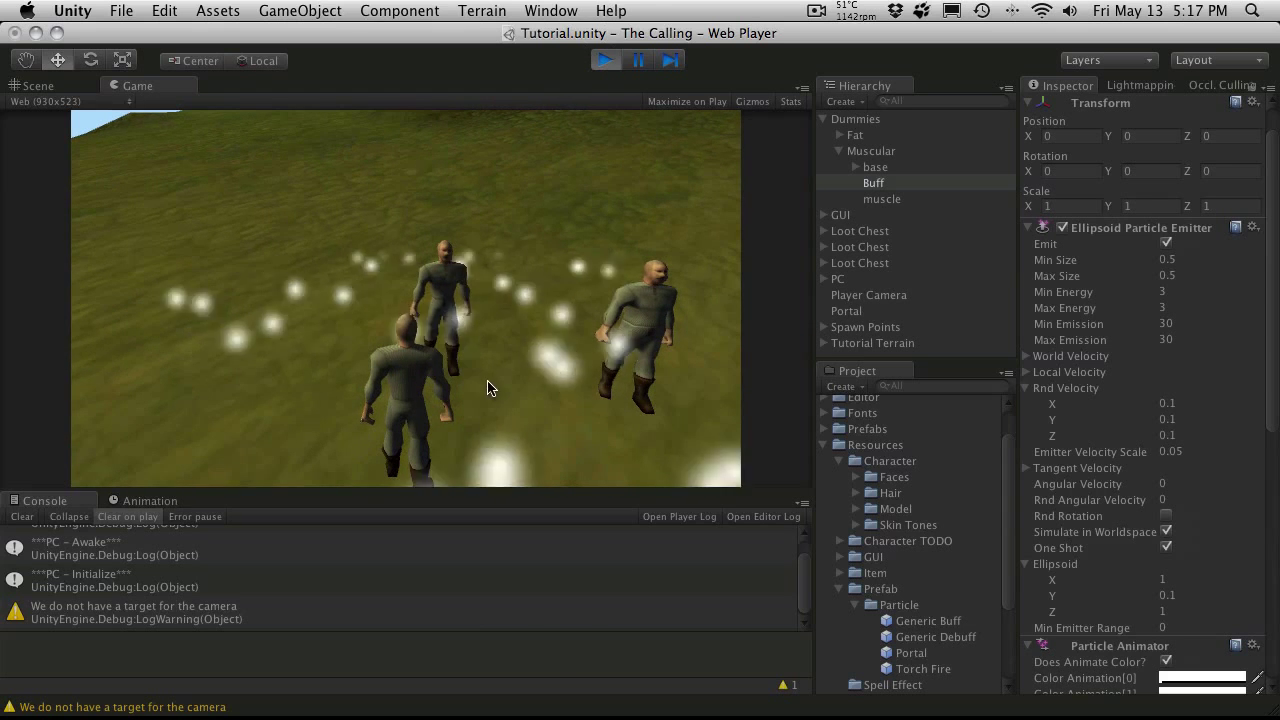
pyautogui.click(604, 60)
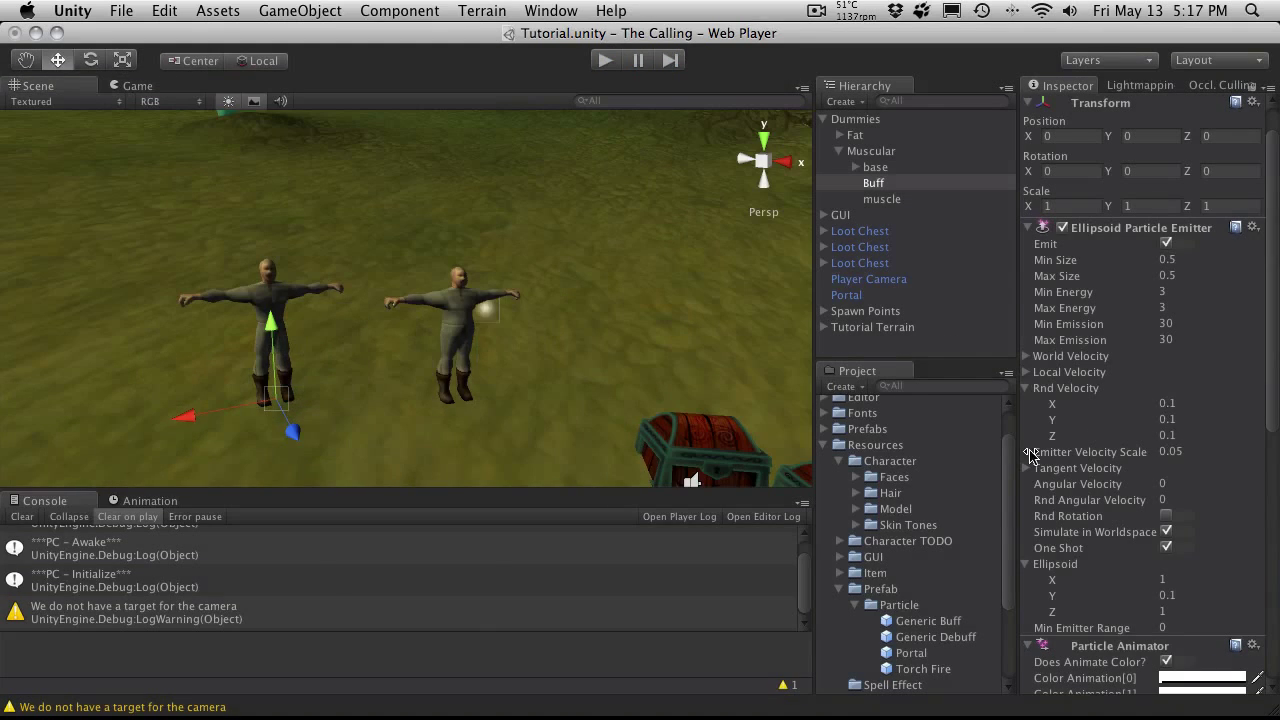
# - Raise Buff's Rnd Velocity to 0.2 on X, Y and Z
pyautogui.click(1186, 421)
pyautogui.write('0.2')
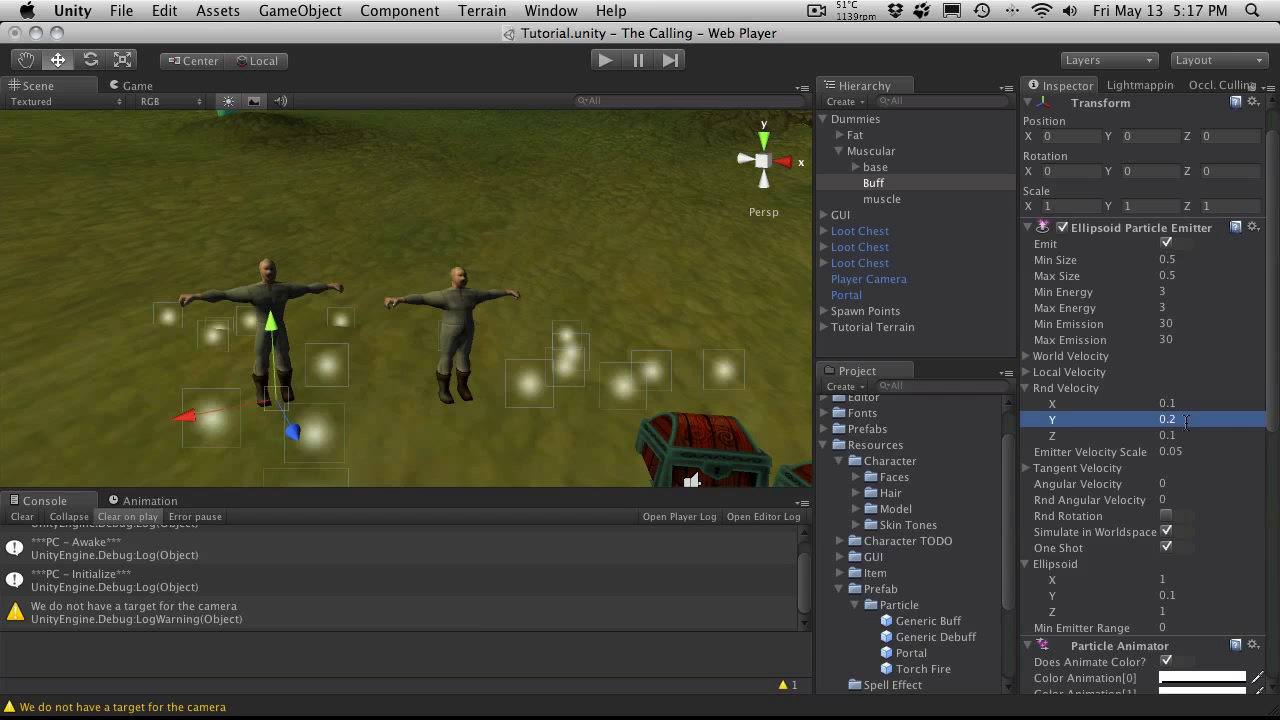
pyautogui.click(1163, 403)
pyautogui.write('0.2')
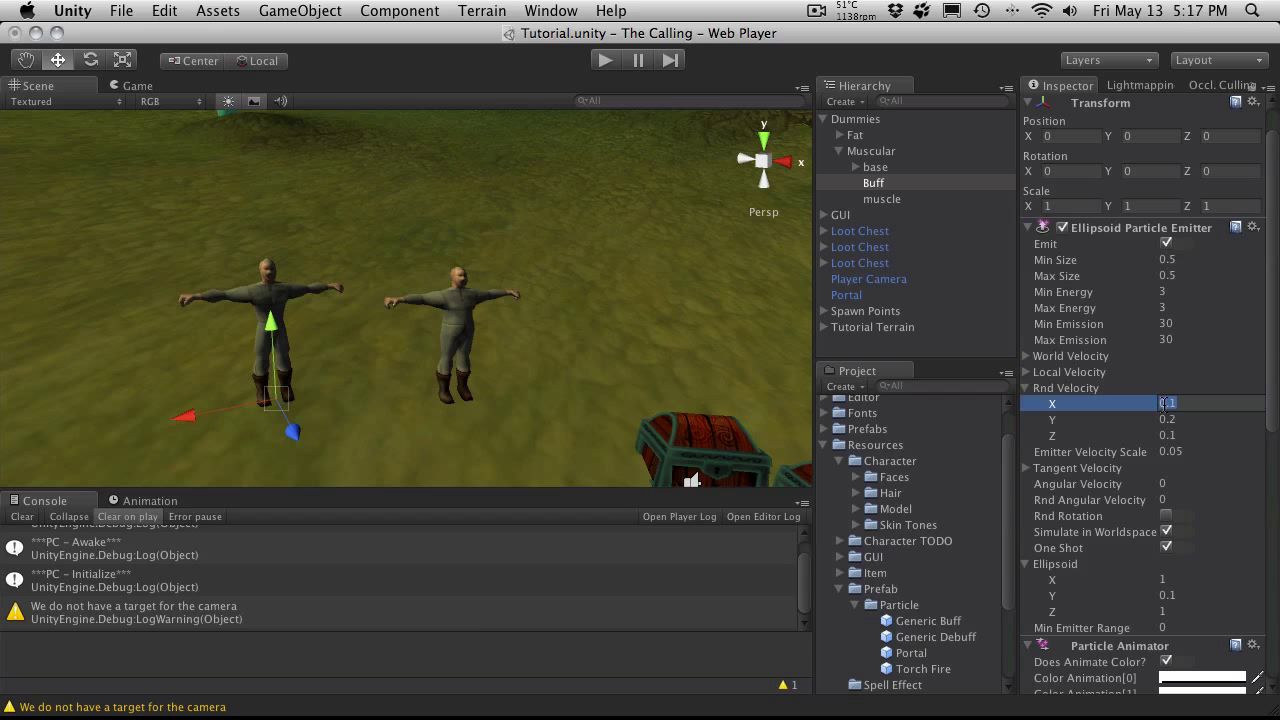
pyautogui.press('Tab')
pyautogui.press('Tab')
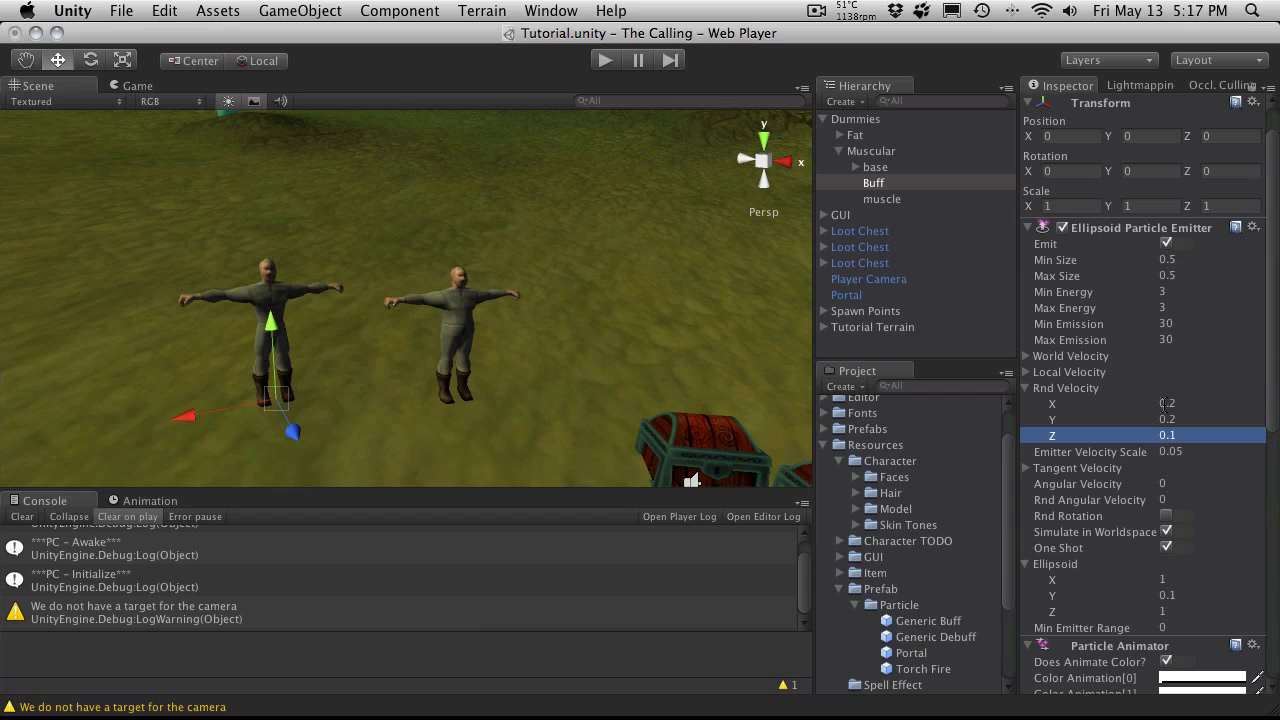
pyautogui.write('0.2')
# - Enable Rnd Rotation and set Angular Velocity to 100
pyautogui.click(1166, 515)
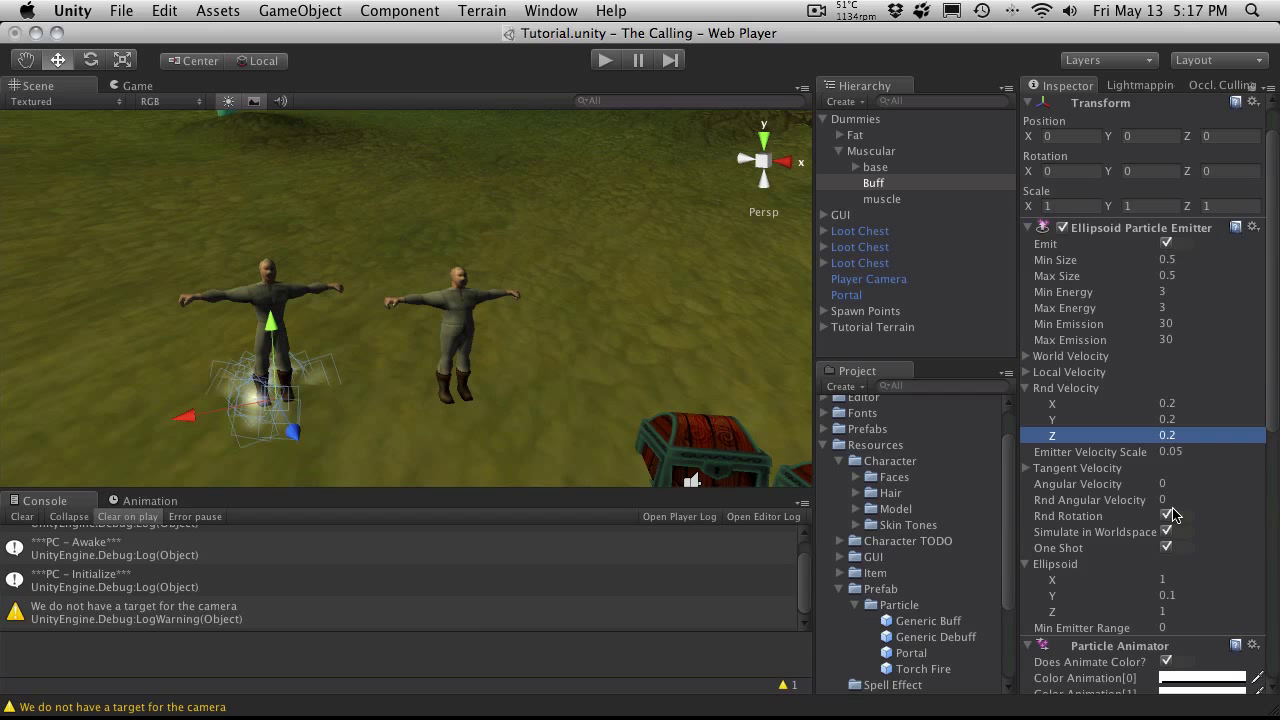
pyautogui.click(1178, 484)
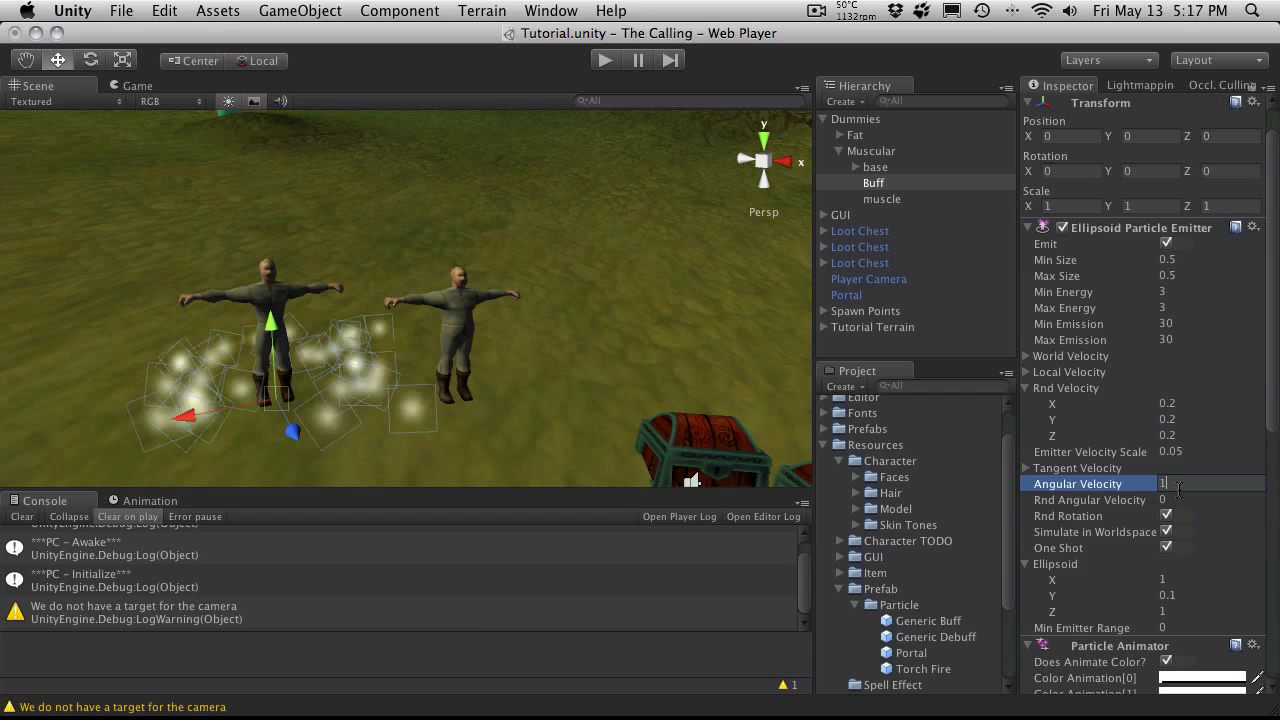
pyautogui.write('100')
pyautogui.press('Return')
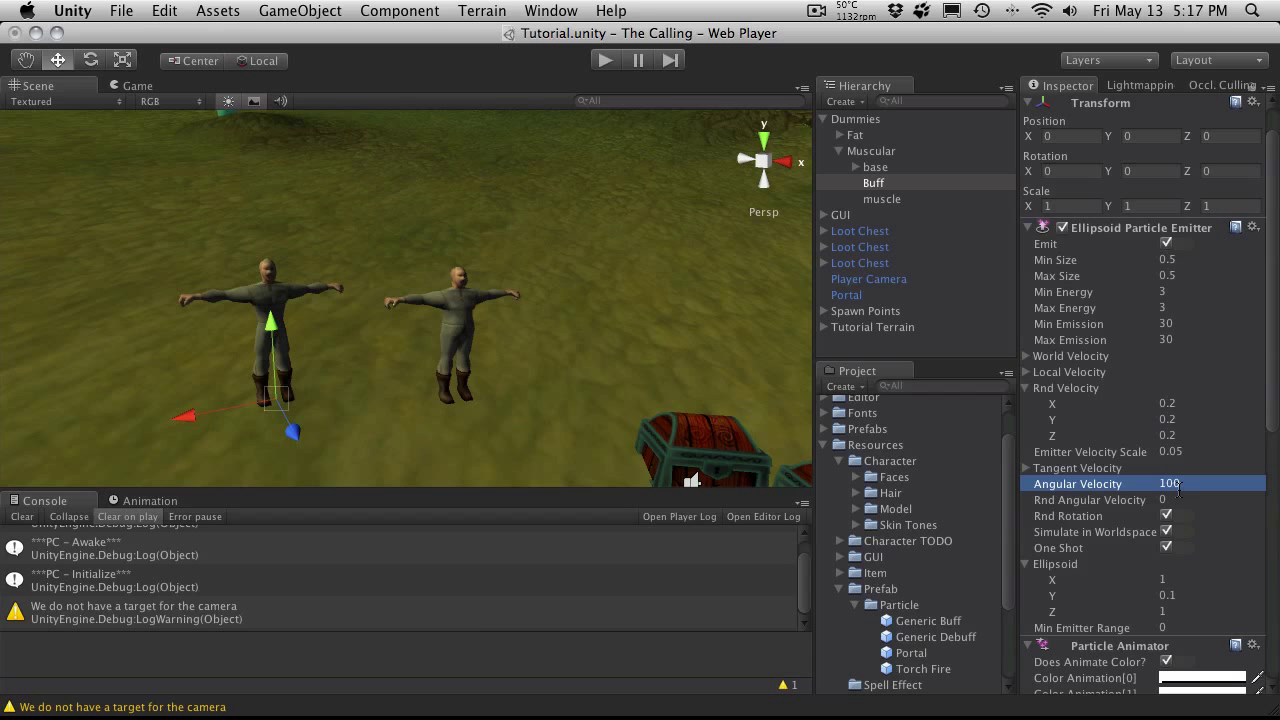
# - Try a Damping of 0.5, then set Damping back to 1
pyautogui.scroll(-5, 1088, 426)
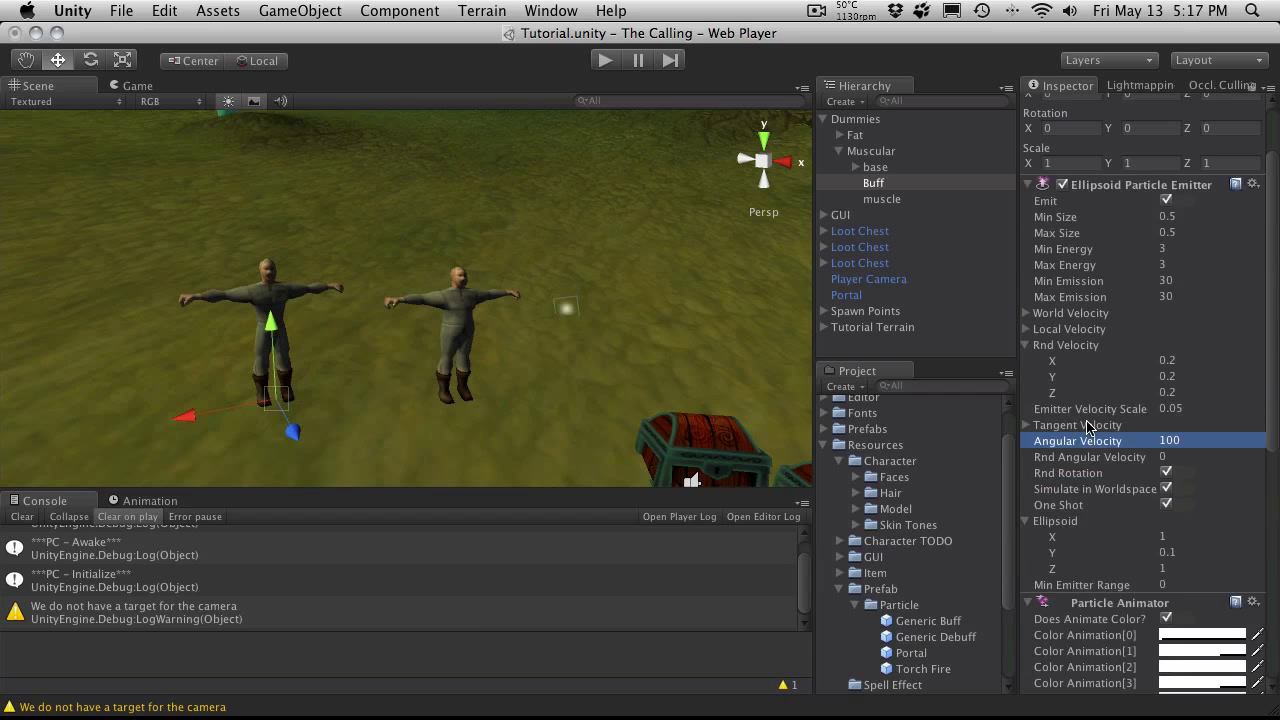
pyautogui.scroll(-10, 1088, 426)
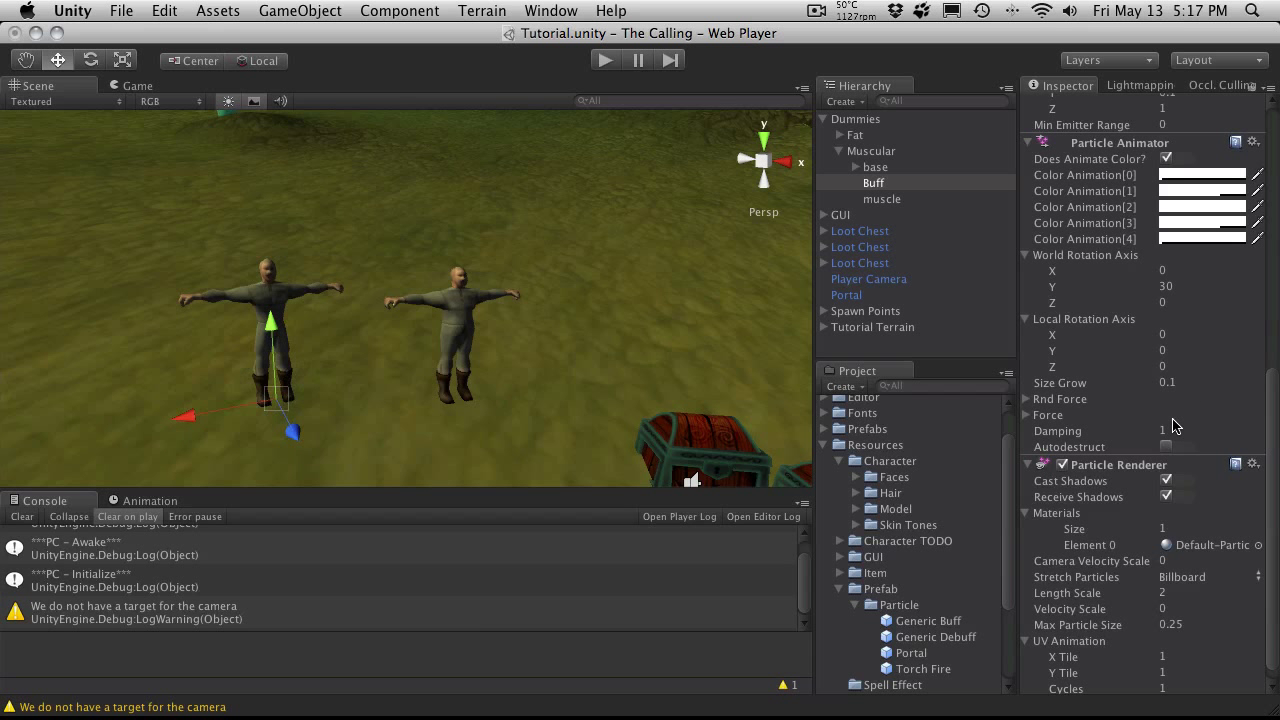
pyautogui.click(1164, 430)
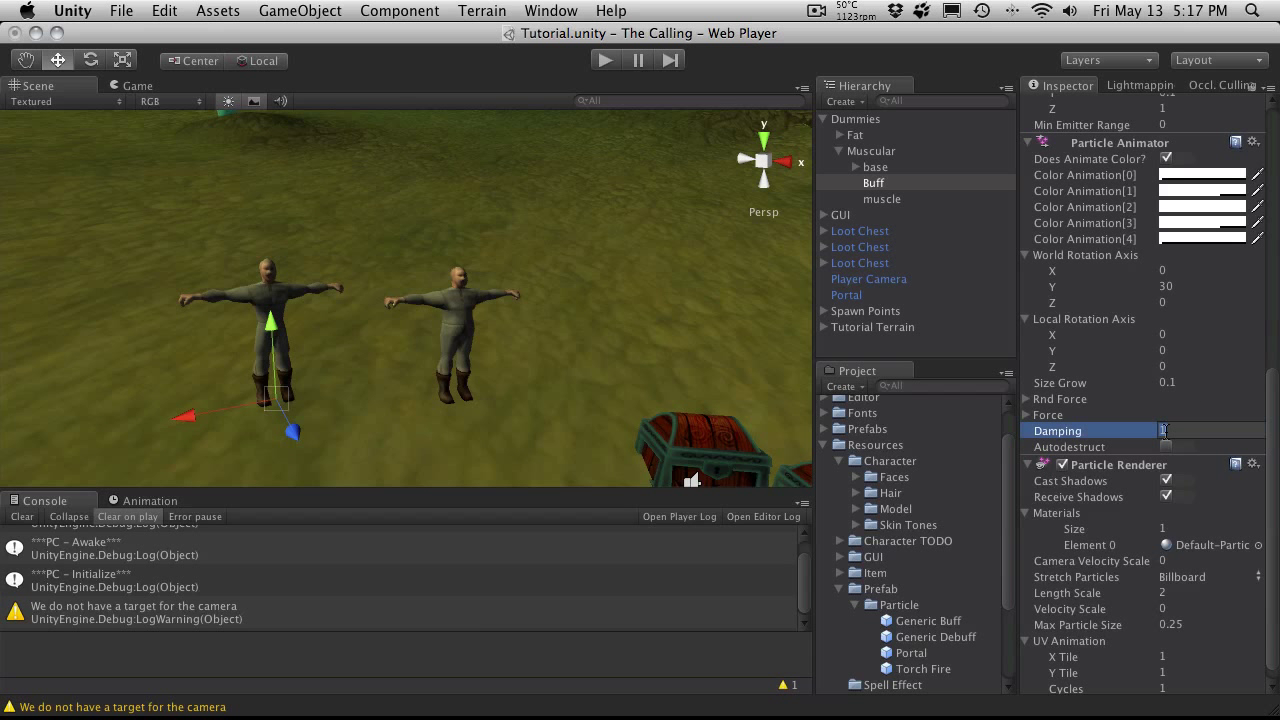
pyautogui.write('0.5')
pyautogui.press('Return')
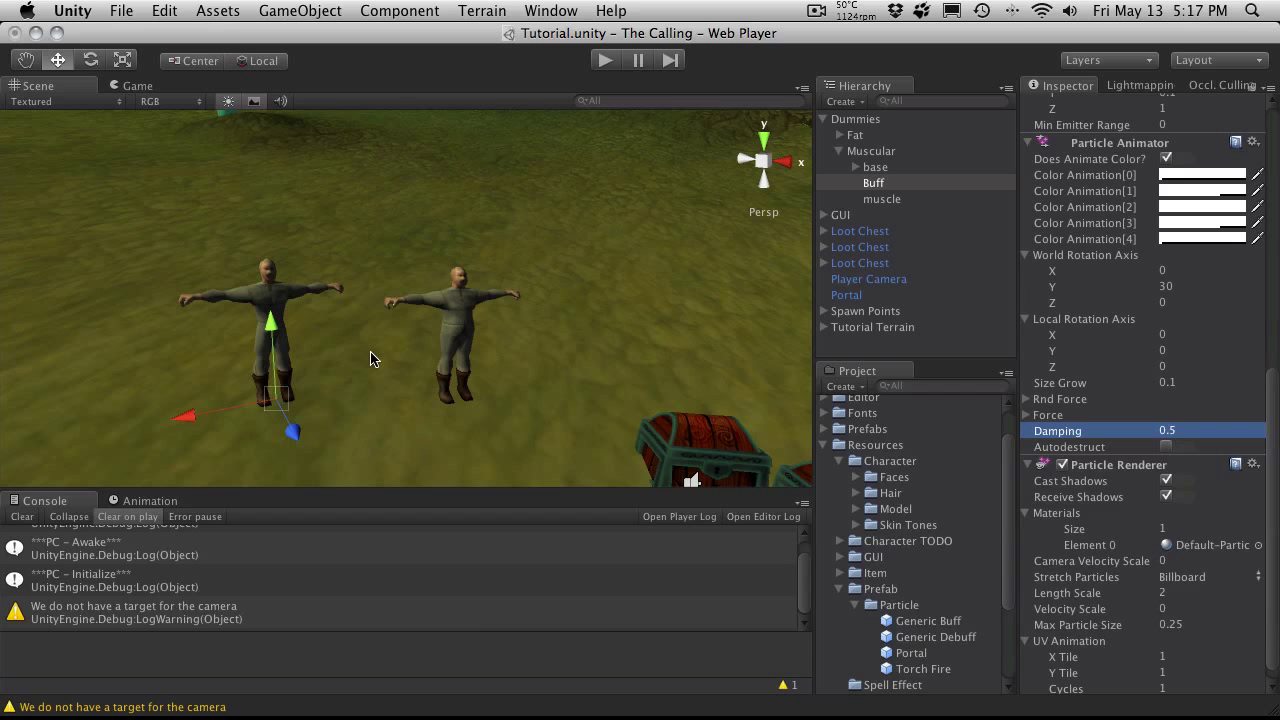
pyautogui.click(1214, 429)
pyautogui.press('Return')
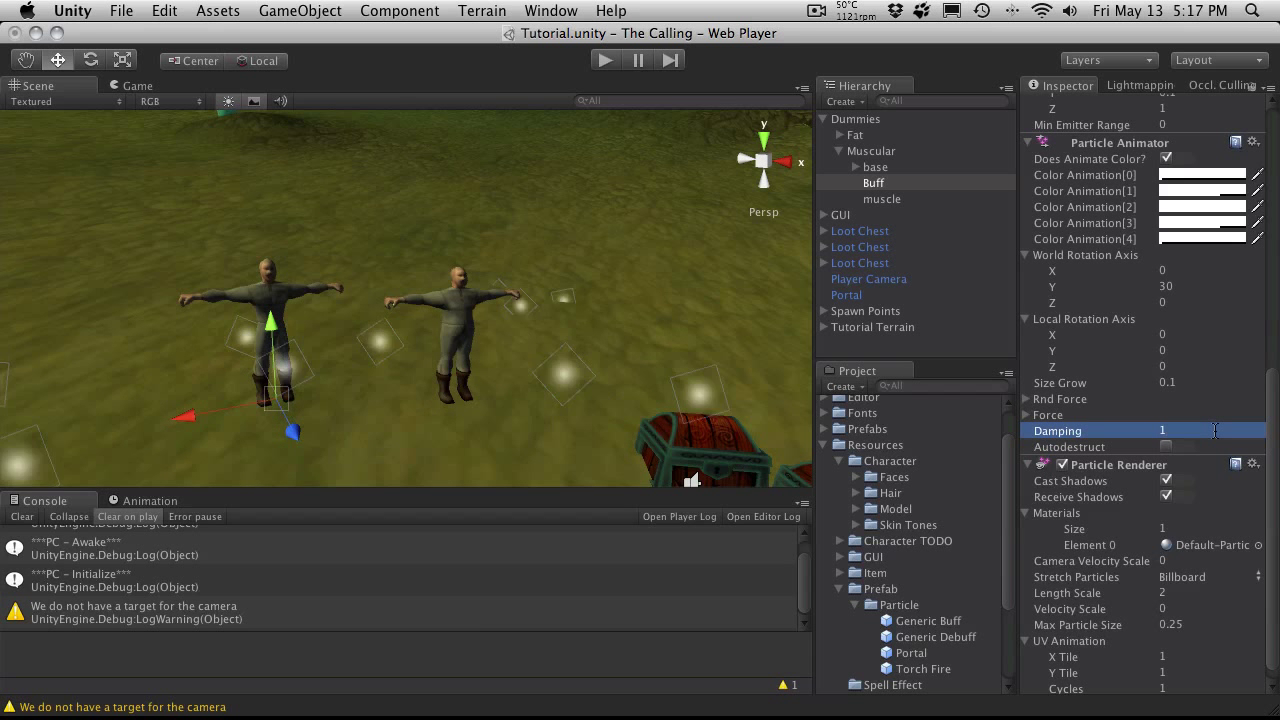
pyautogui.scroll(10, 1183, 418)
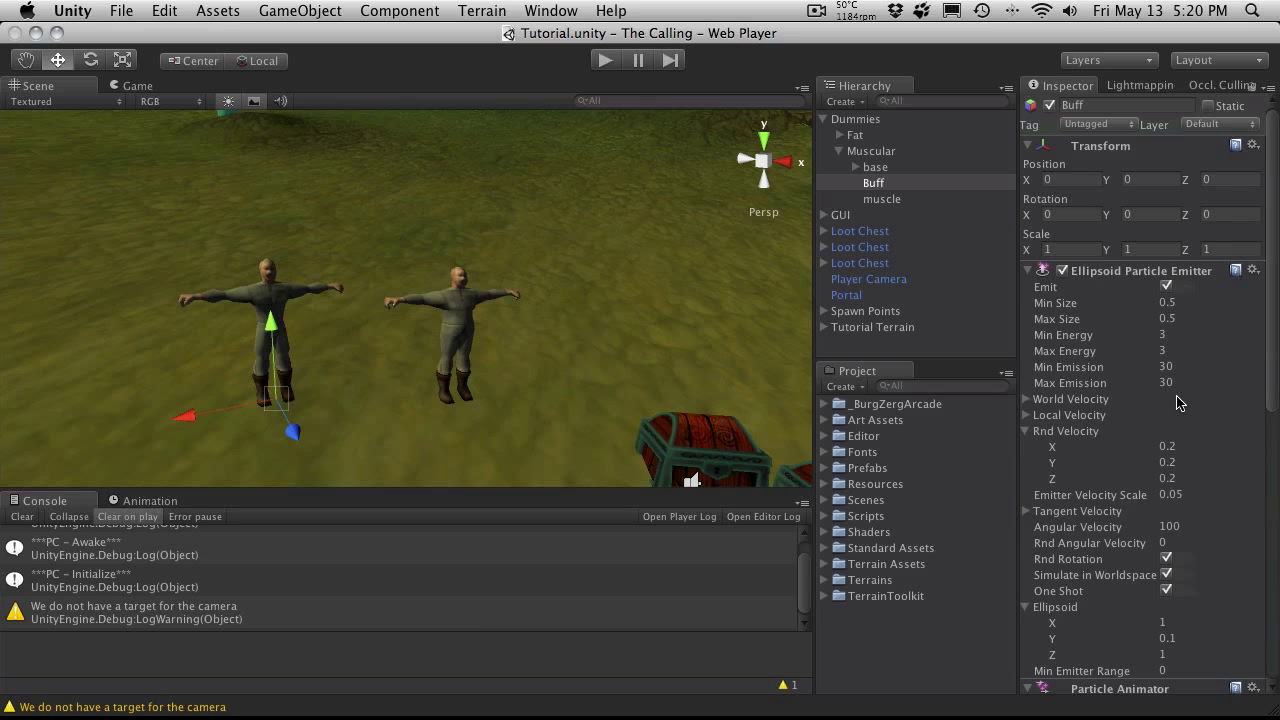
# - Turn off the Particle Renderer's shadows, collapse UV Animation and select the Element 0 material
pyautogui.scroll(-10, 1178, 402)
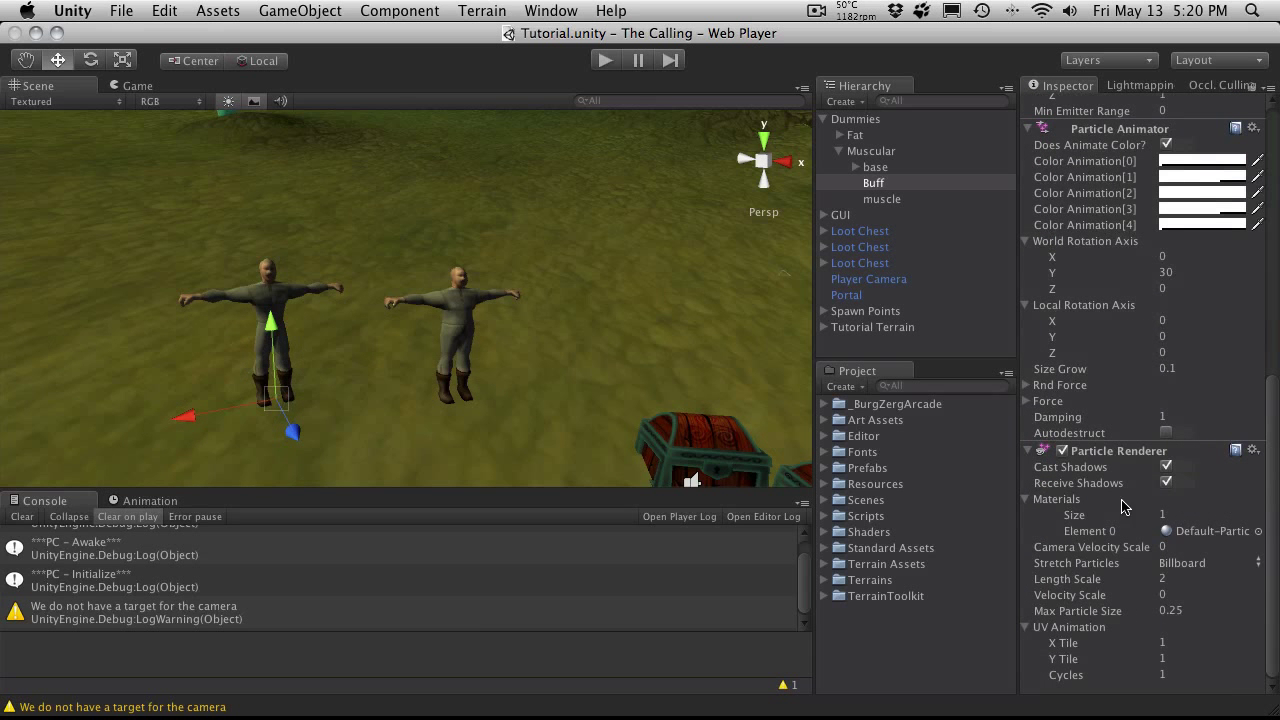
pyautogui.click(1167, 467)
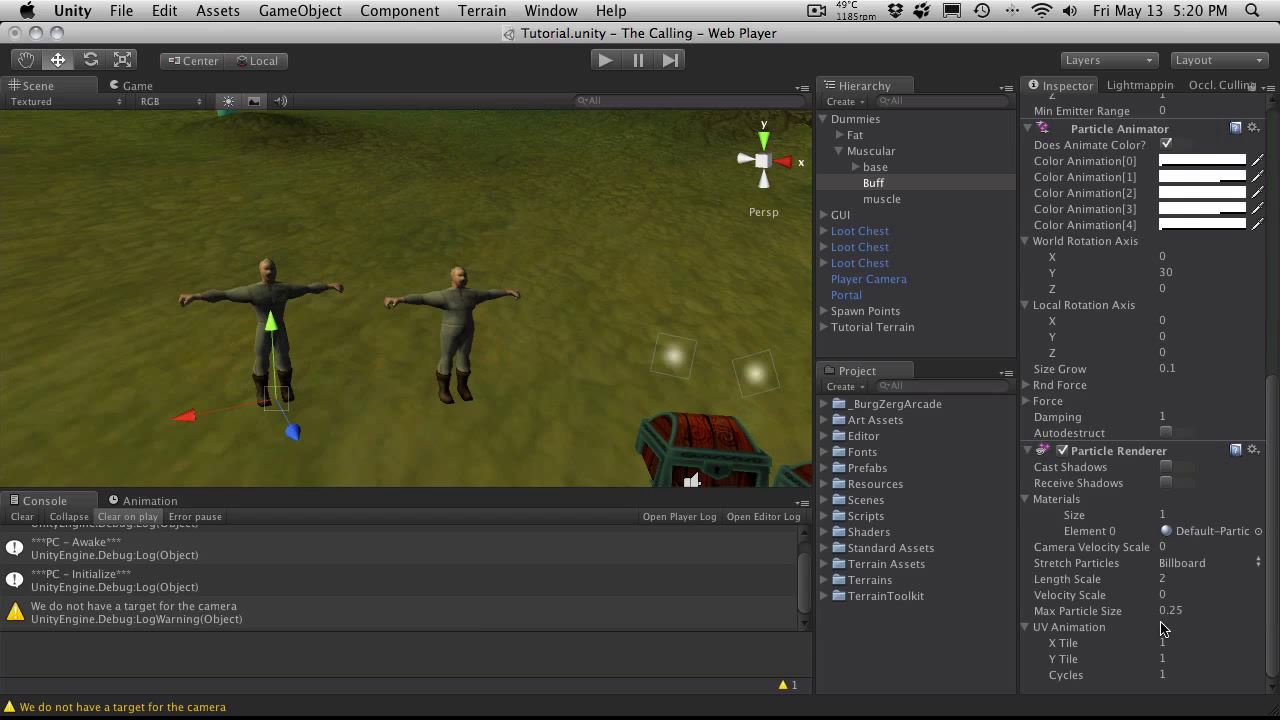
pyautogui.click(1025, 629)
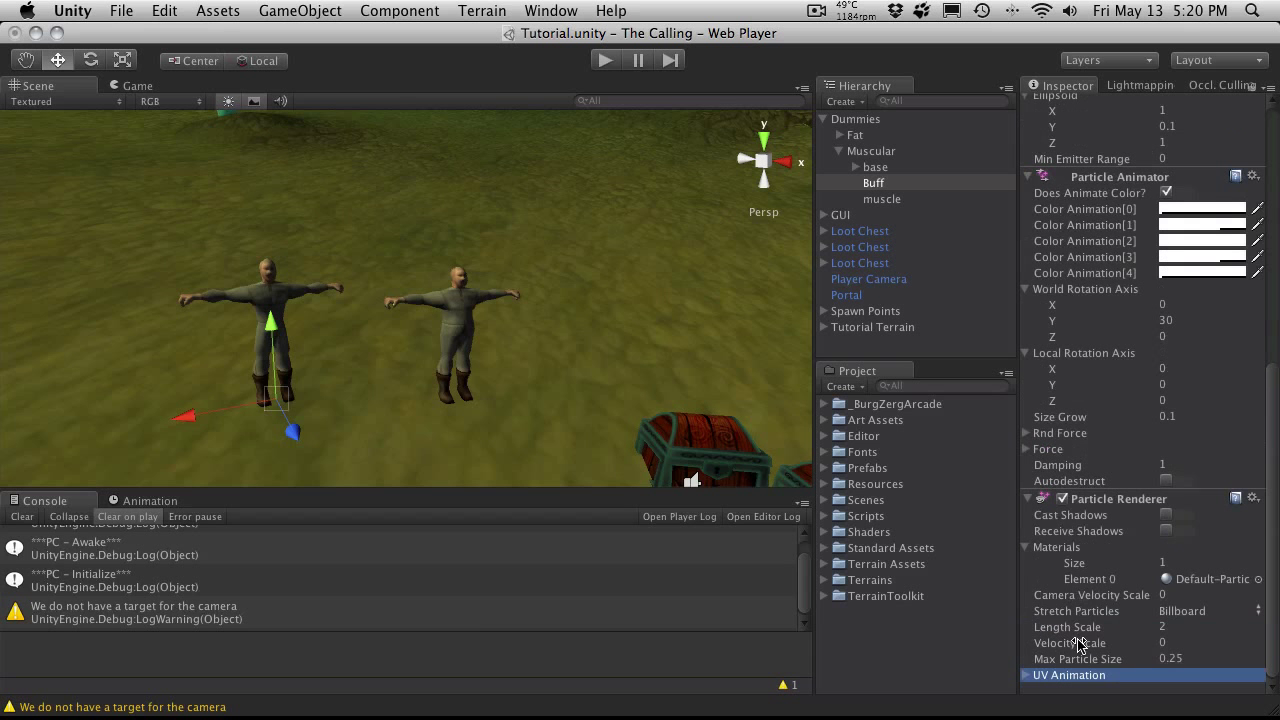
pyautogui.click(1217, 580)
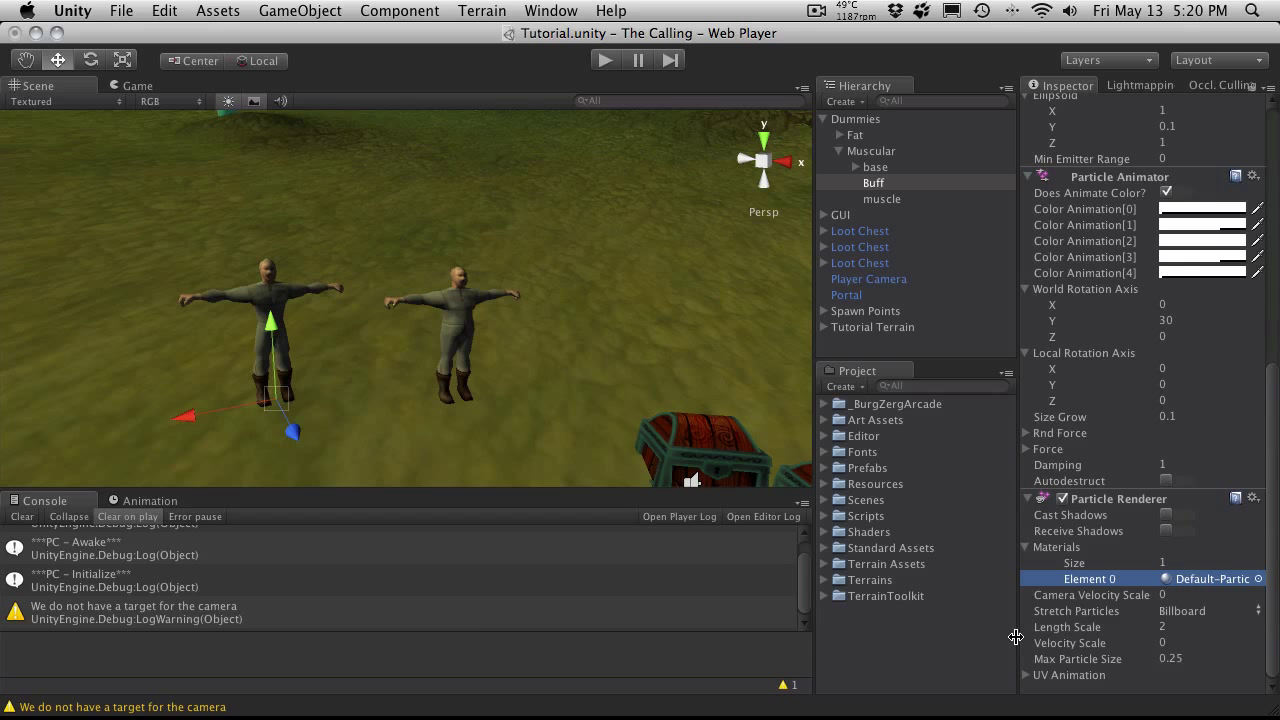
# - Create a New Material in the Project assets
pyautogui.rightClick(870, 638)
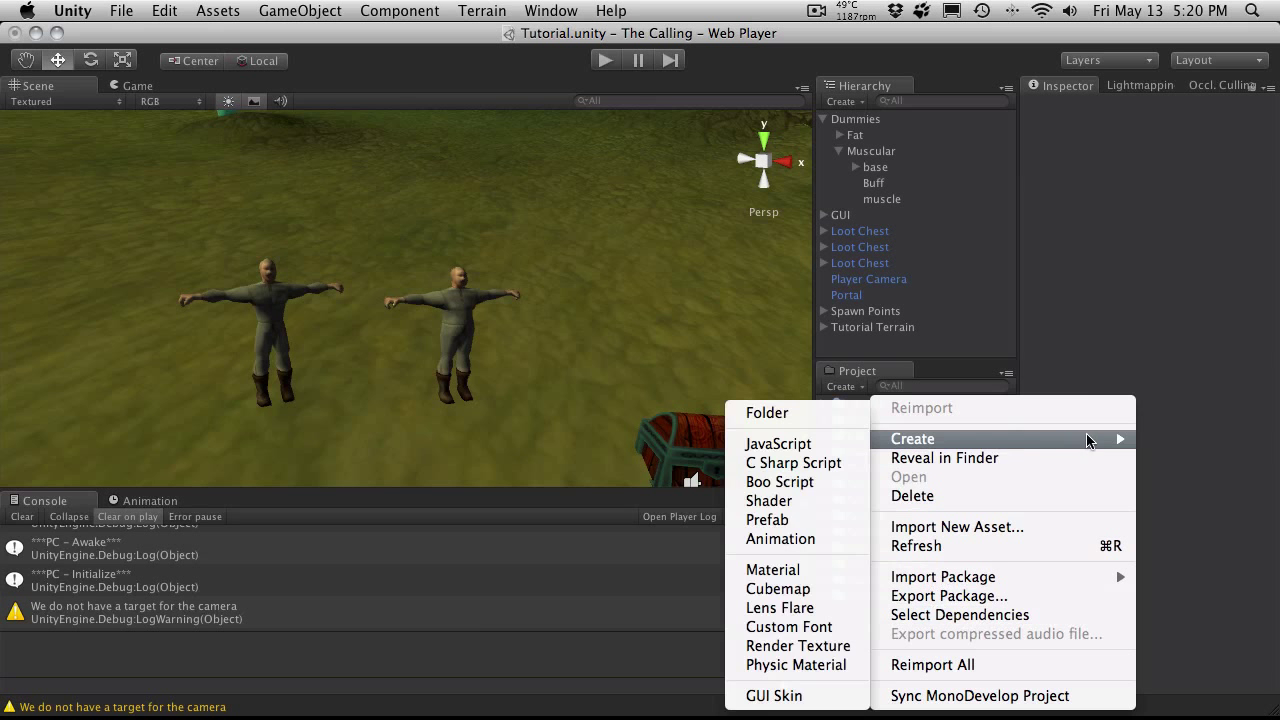
pyautogui.moveTo(930, 440)
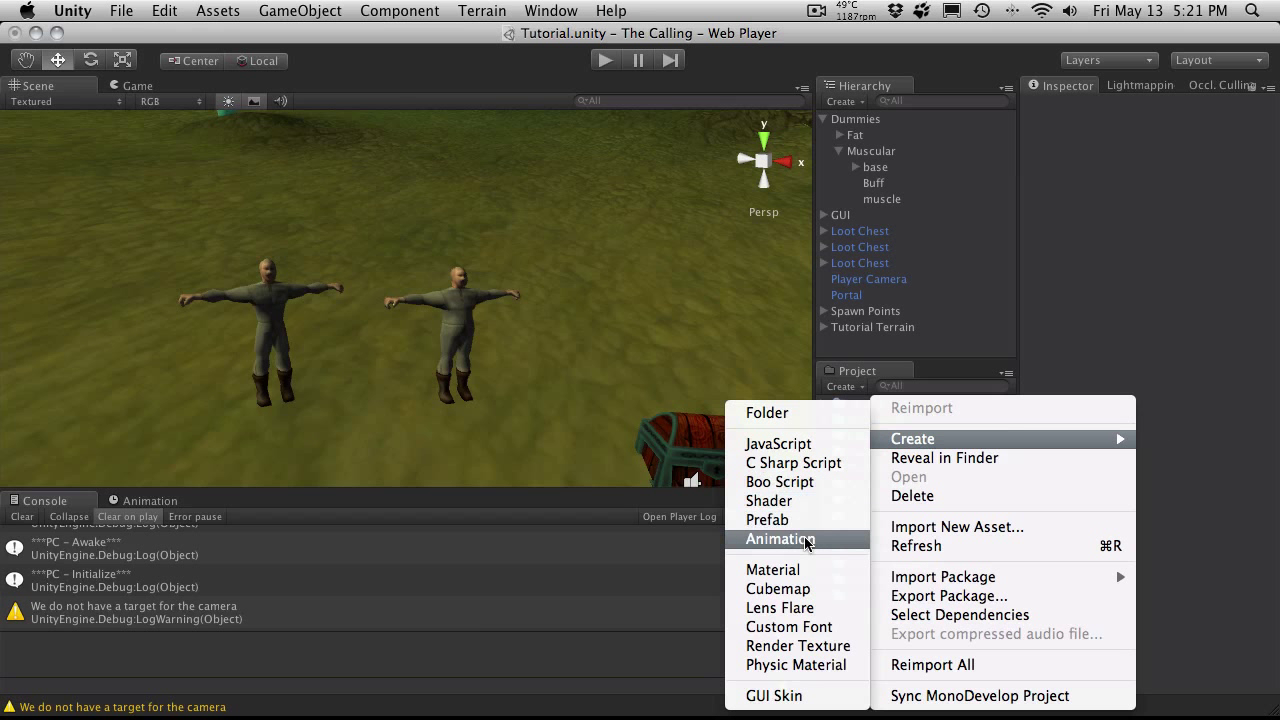
pyautogui.click(772, 569)
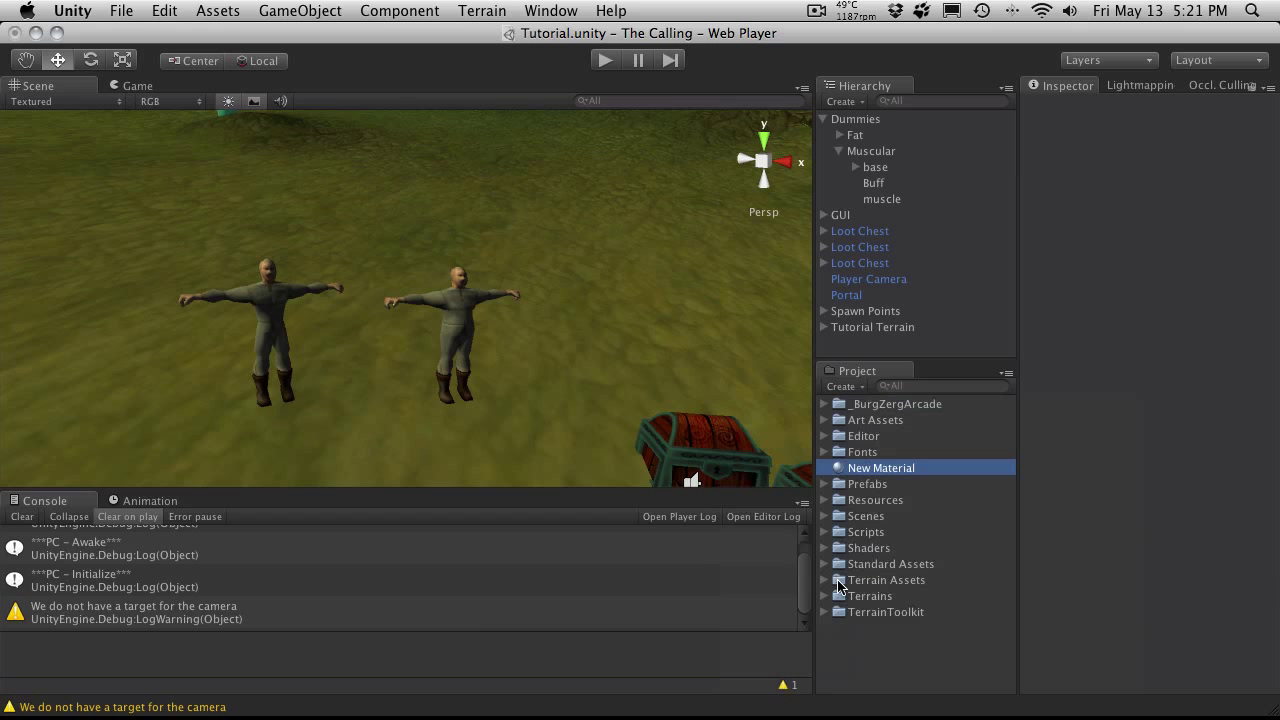
# - Set New Material's shader to Particles/Additive
pyautogui.click(1183, 126)
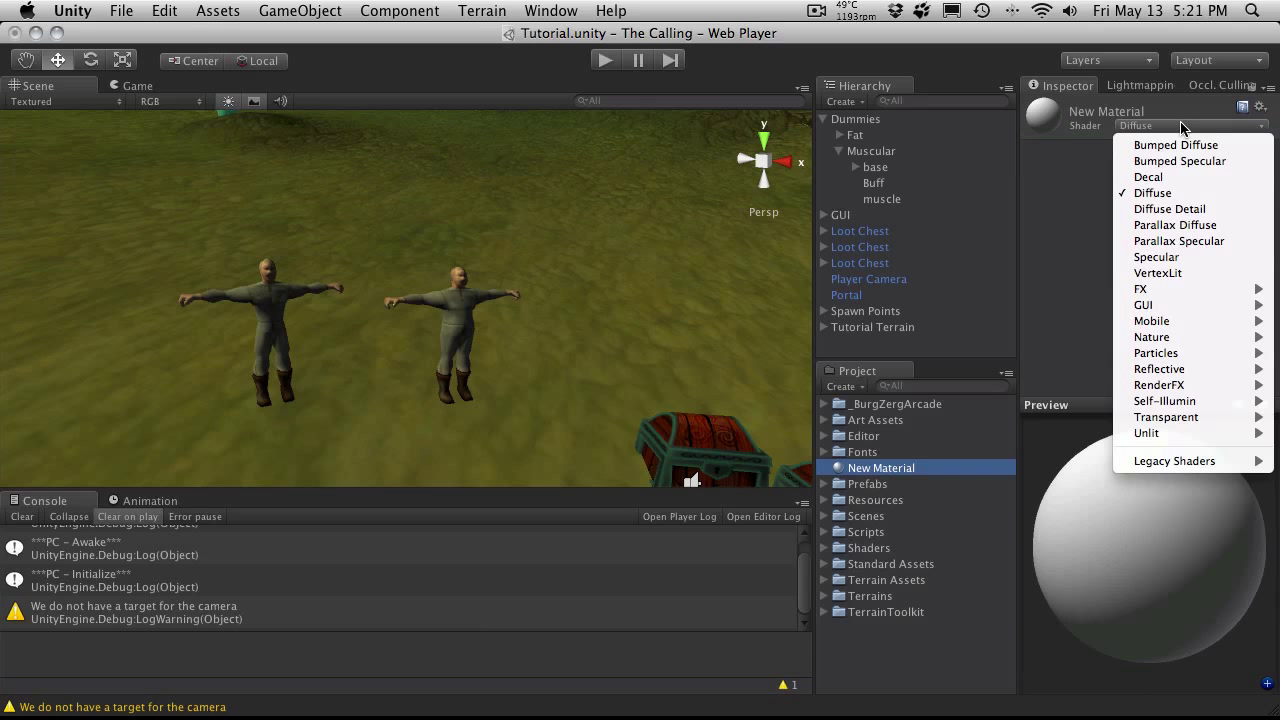
pyautogui.moveTo(1195, 351)
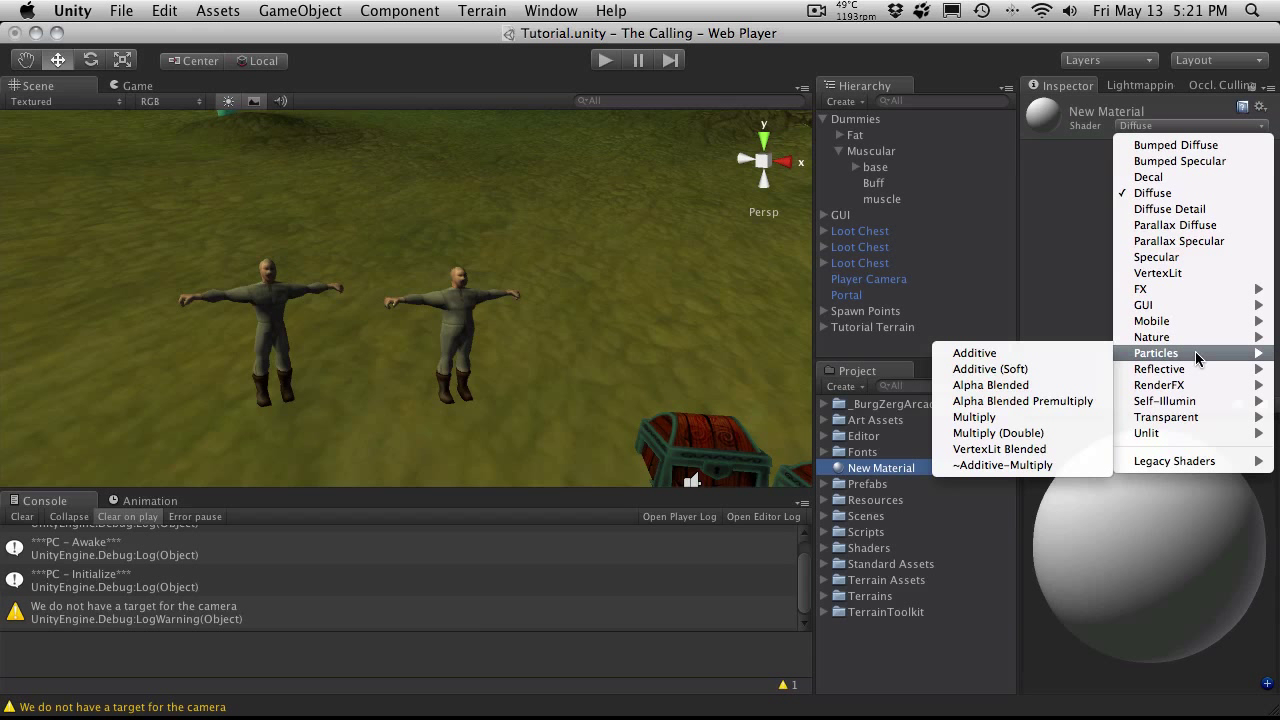
pyautogui.click(1051, 352)
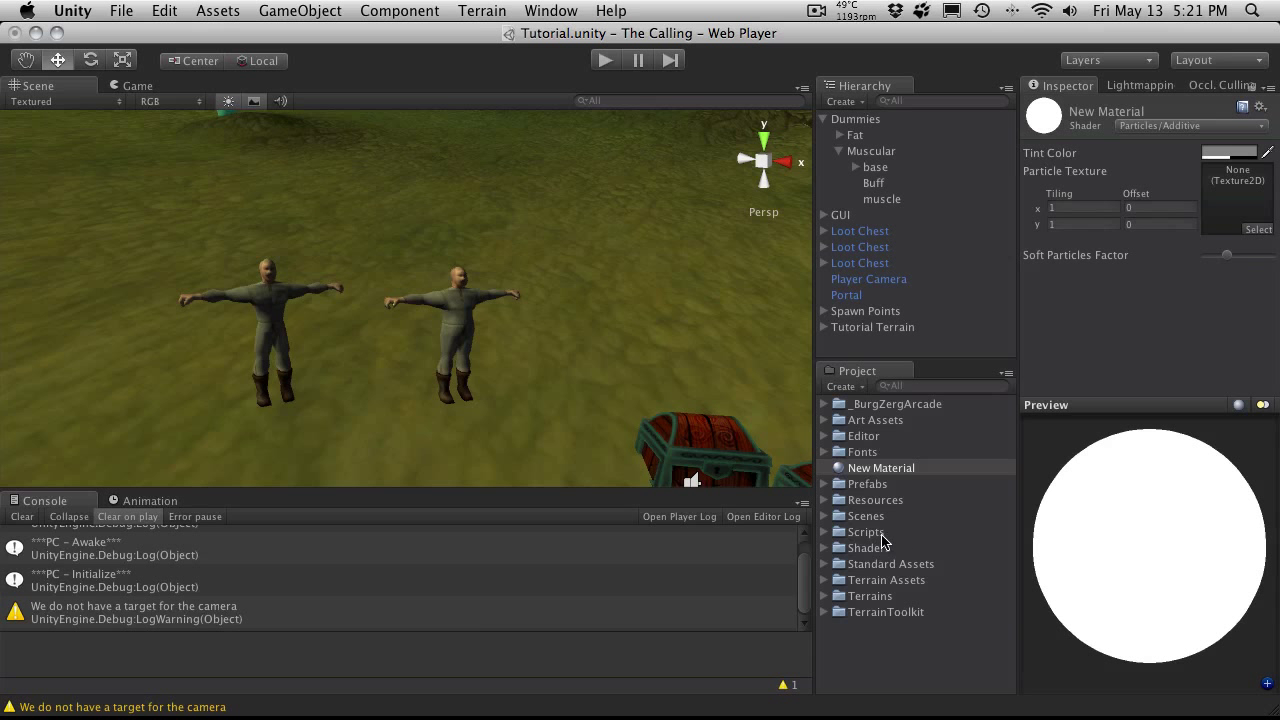
# - Assign the '0' particle texture to the material's Particle Texture slot
pyautogui.click(823, 421)
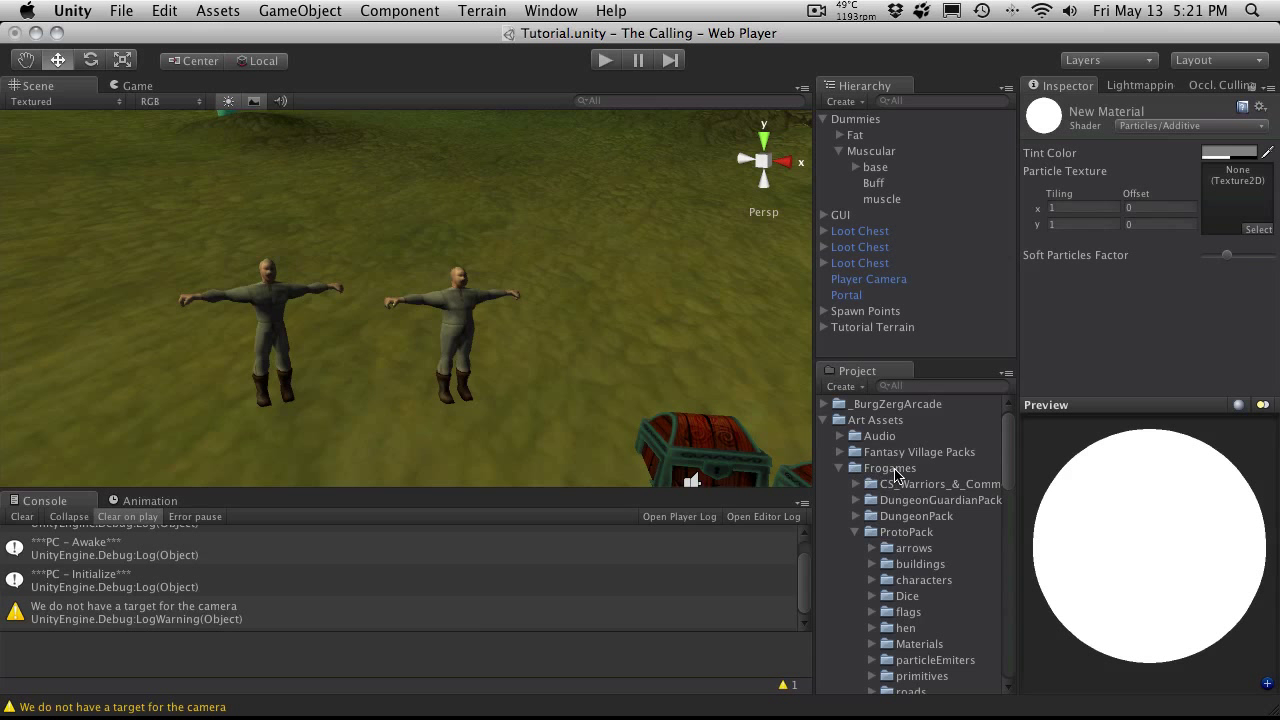
pyautogui.scroll(-3, 910, 572)
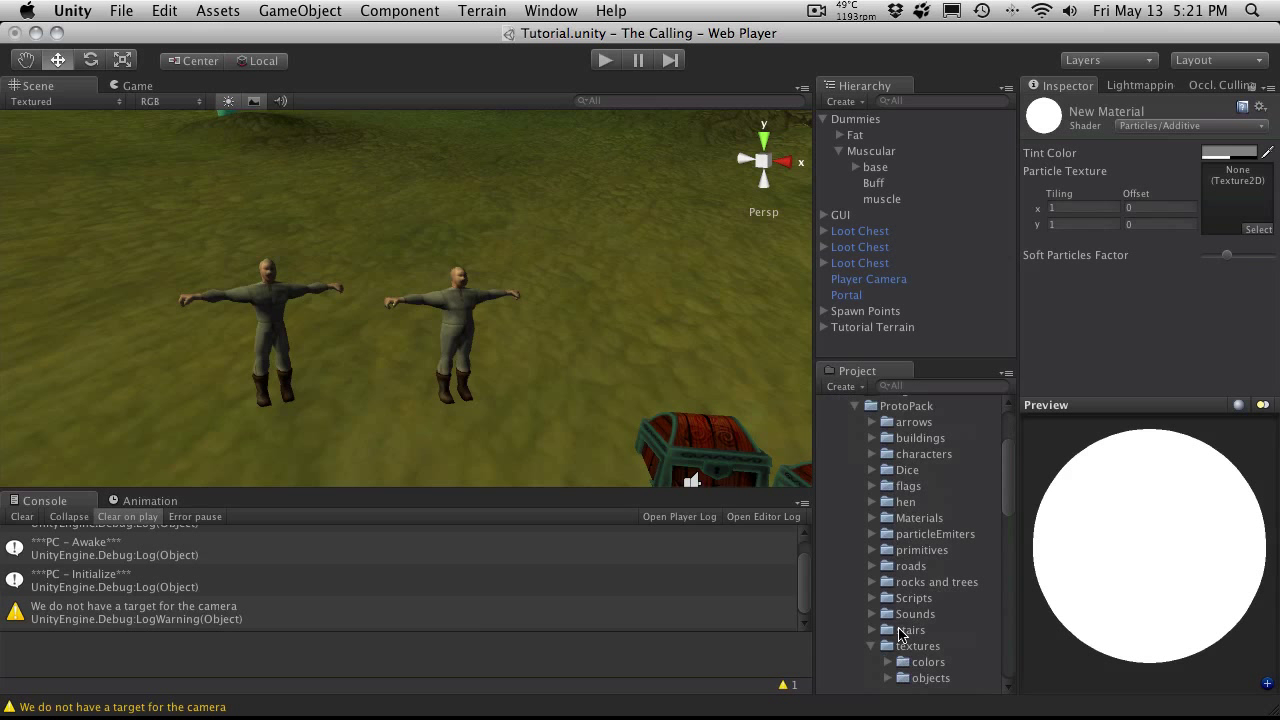
pyautogui.scroll(-2, 900, 633)
pyautogui.click(887, 631)
pyautogui.scroll(-3, 905, 620)
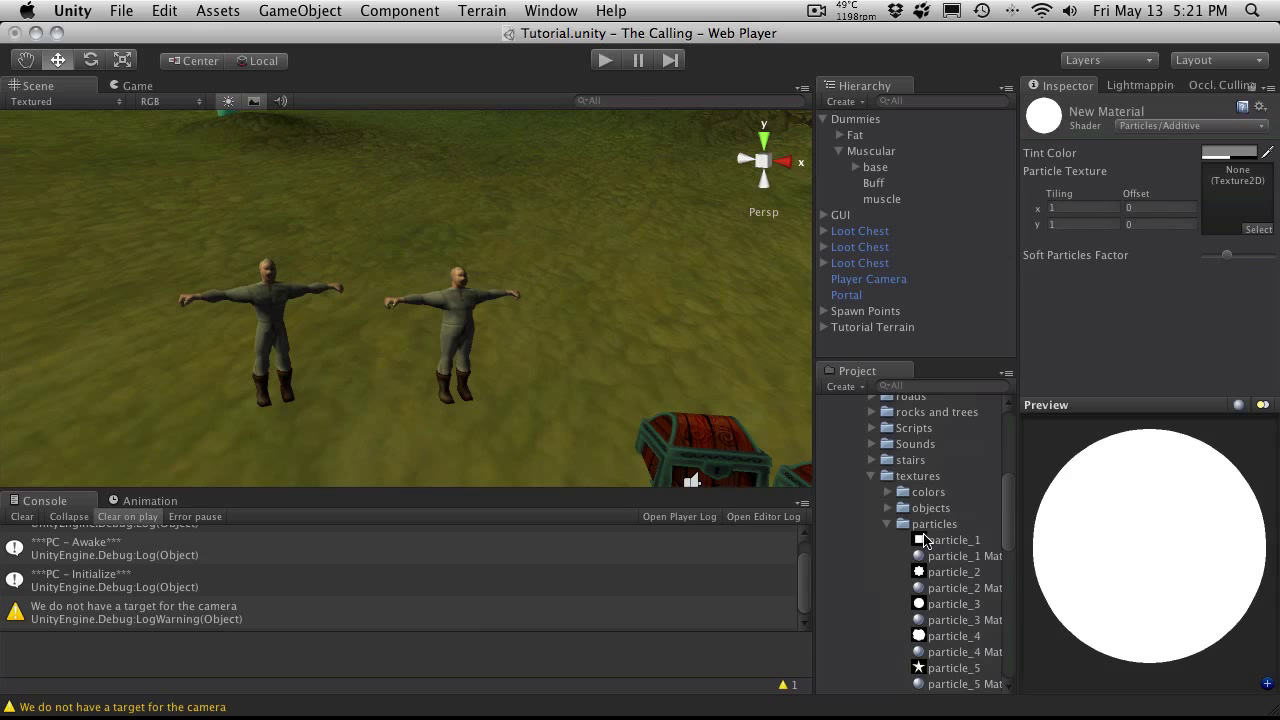
pyautogui.scroll(-15, 920, 540)
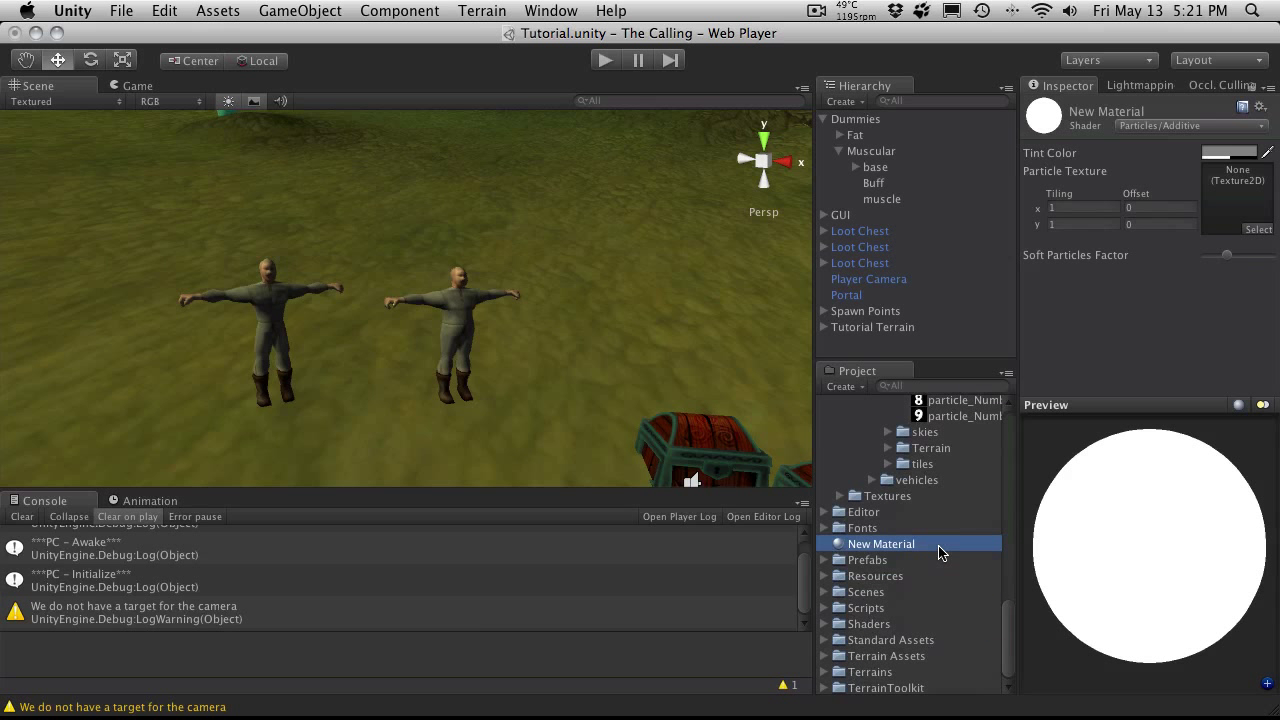
pyautogui.scroll(6, 928, 480)
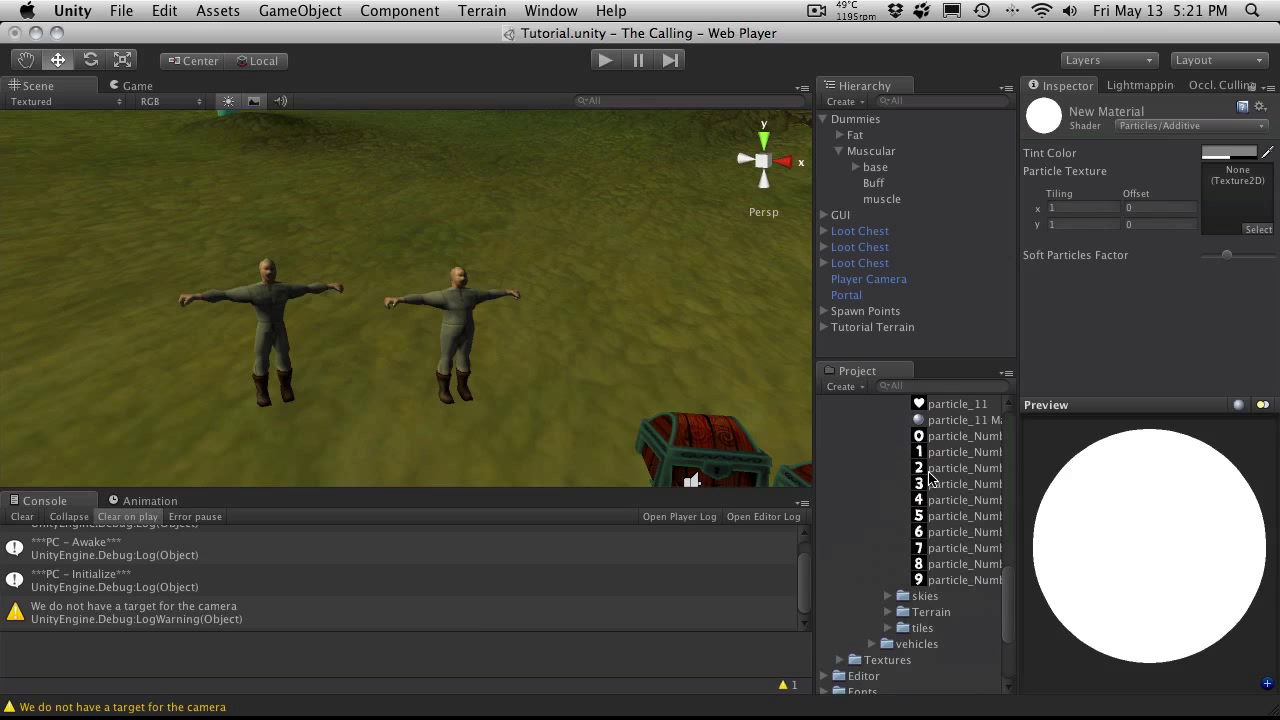
pyautogui.scroll(-3, 960, 556)
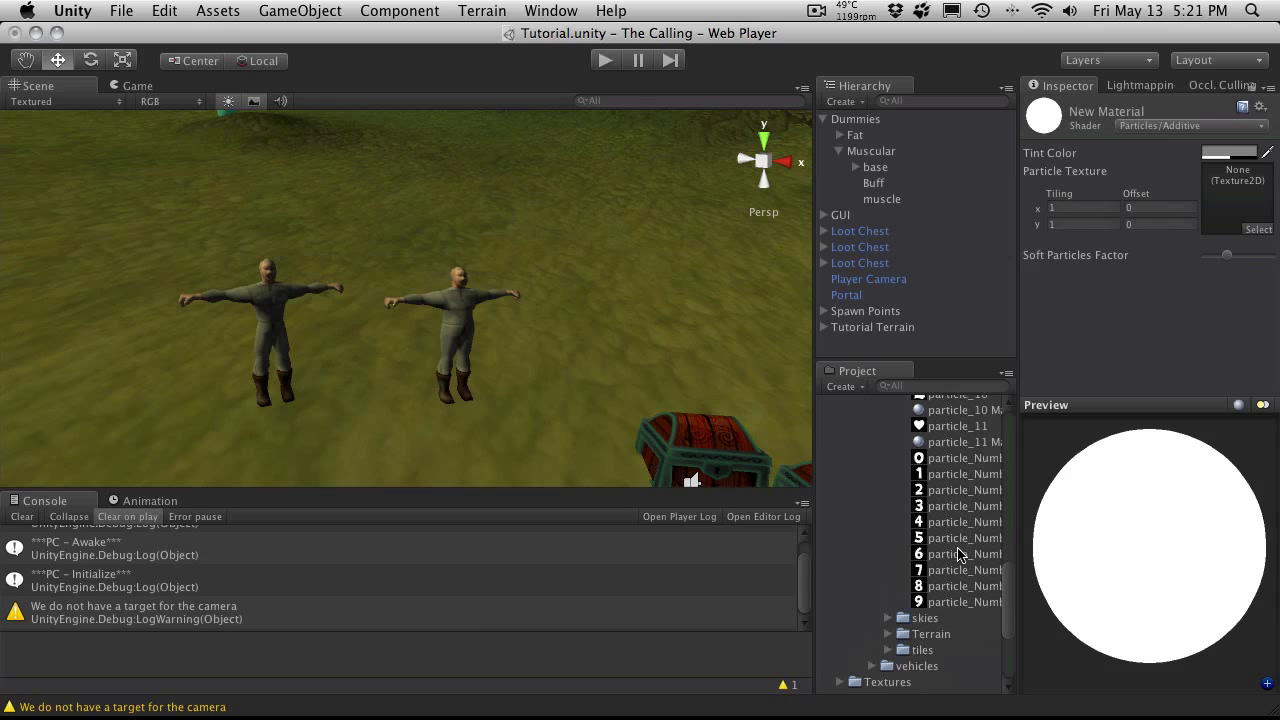
pyautogui.scroll(5, 960, 554)
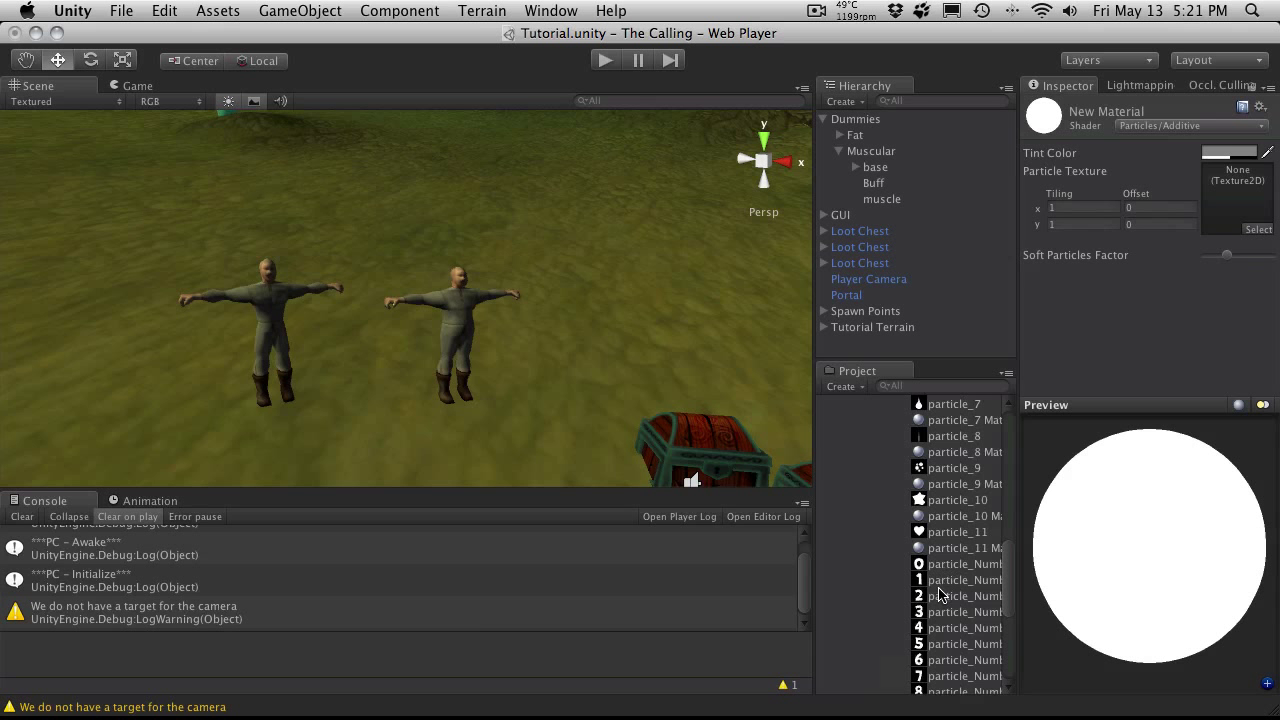
pyautogui.scroll(-4, 940, 595)
pyautogui.scroll(7, 942, 596)
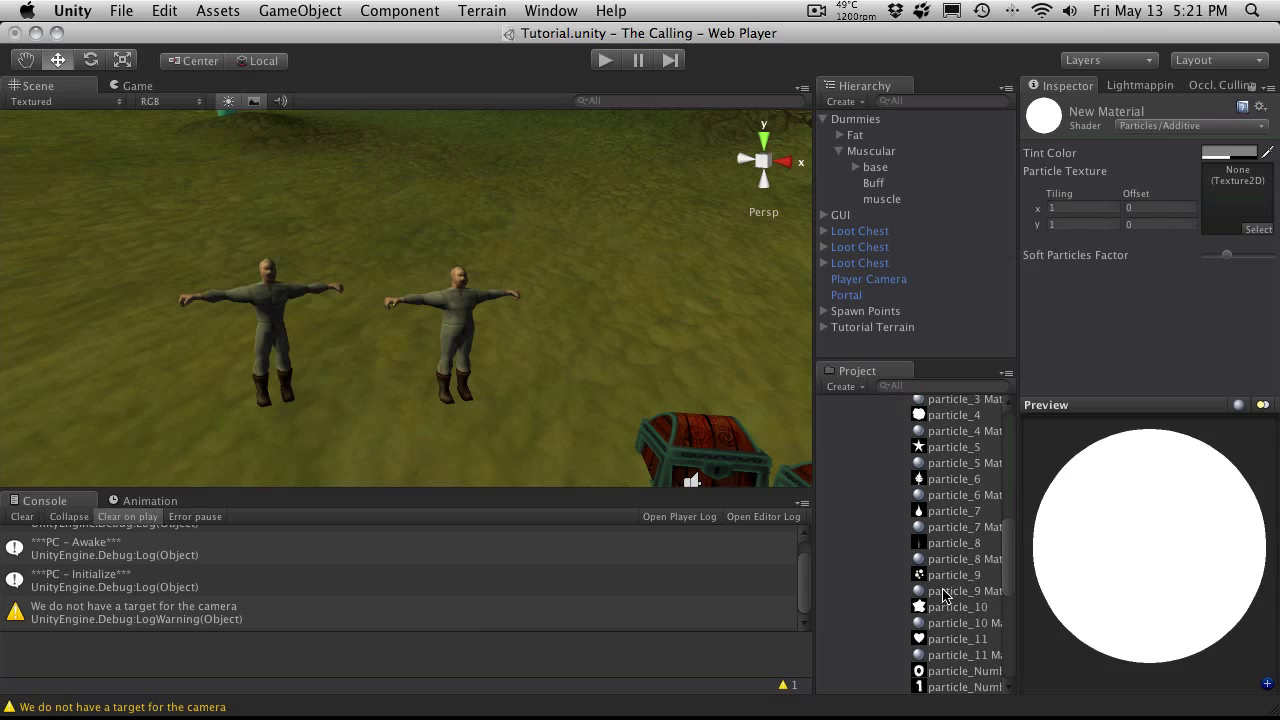
pyautogui.scroll(-2, 942, 597)
pyautogui.moveTo(946, 617); pyautogui.dragTo(1221, 192)
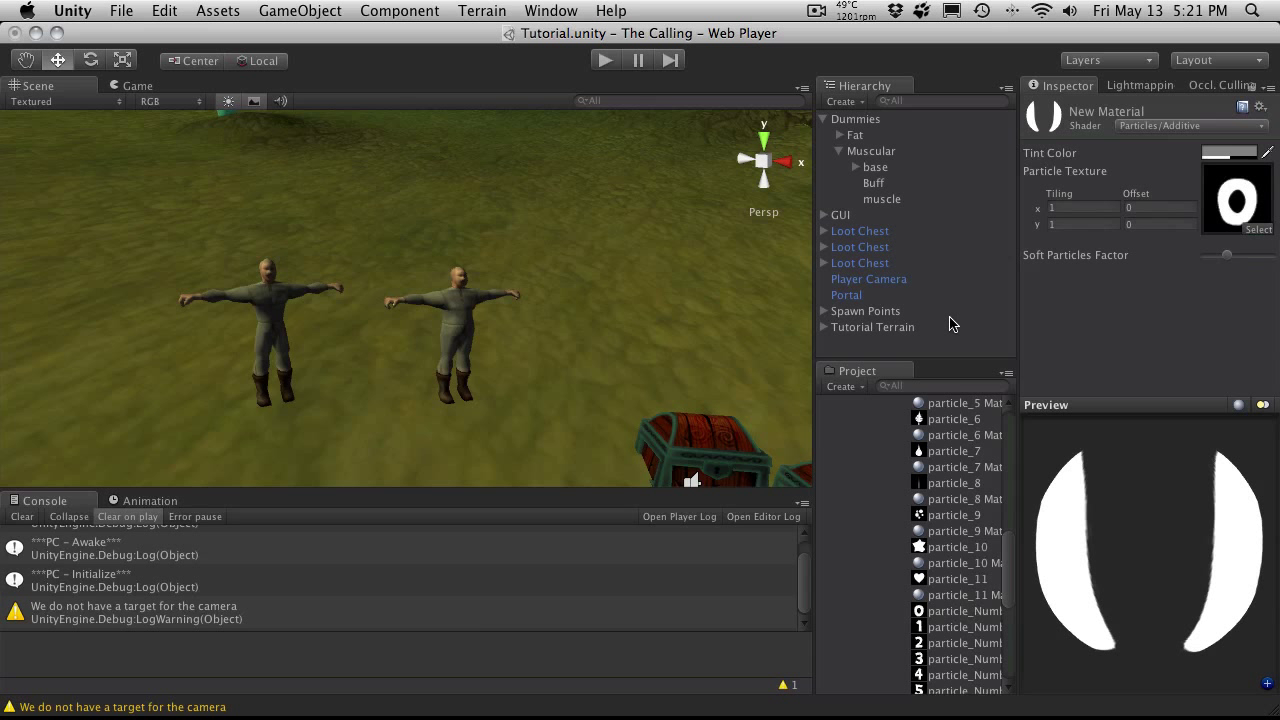
pyautogui.scroll(10, 860, 440)
# - Apply New Material to Buff's Particle Renderer Element 0
pyautogui.click(822, 421)
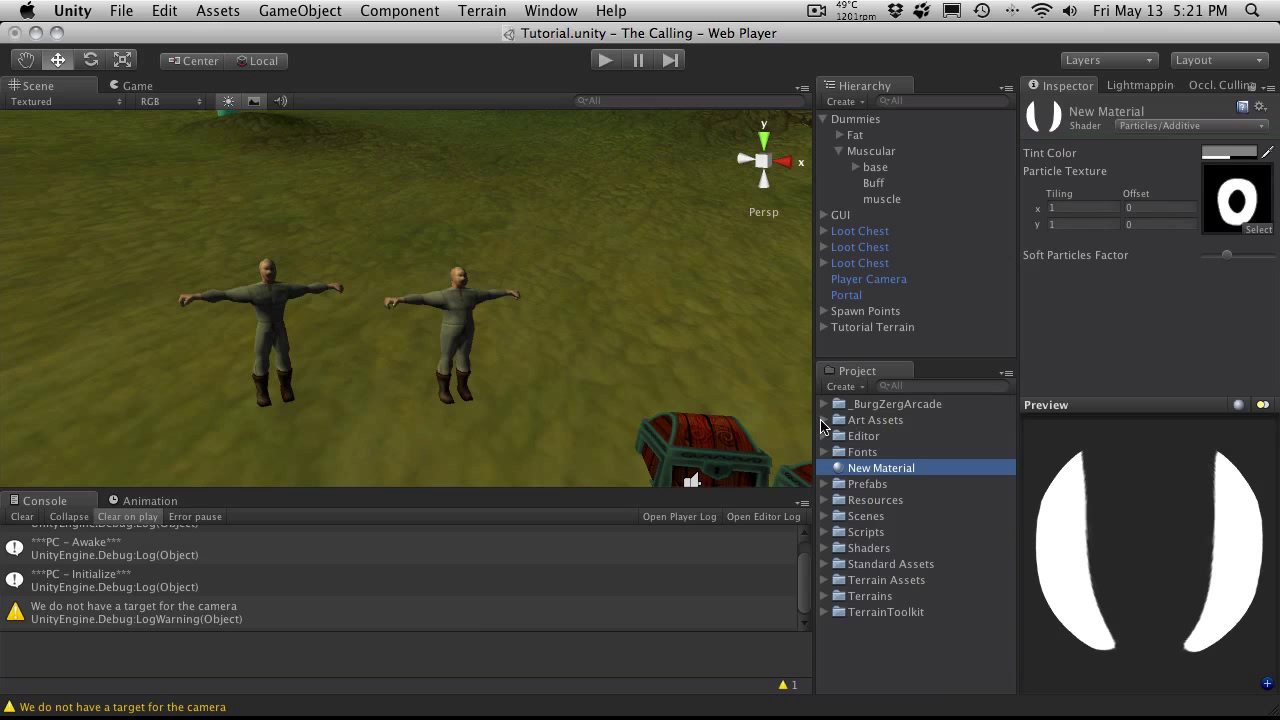
pyautogui.click(884, 183)
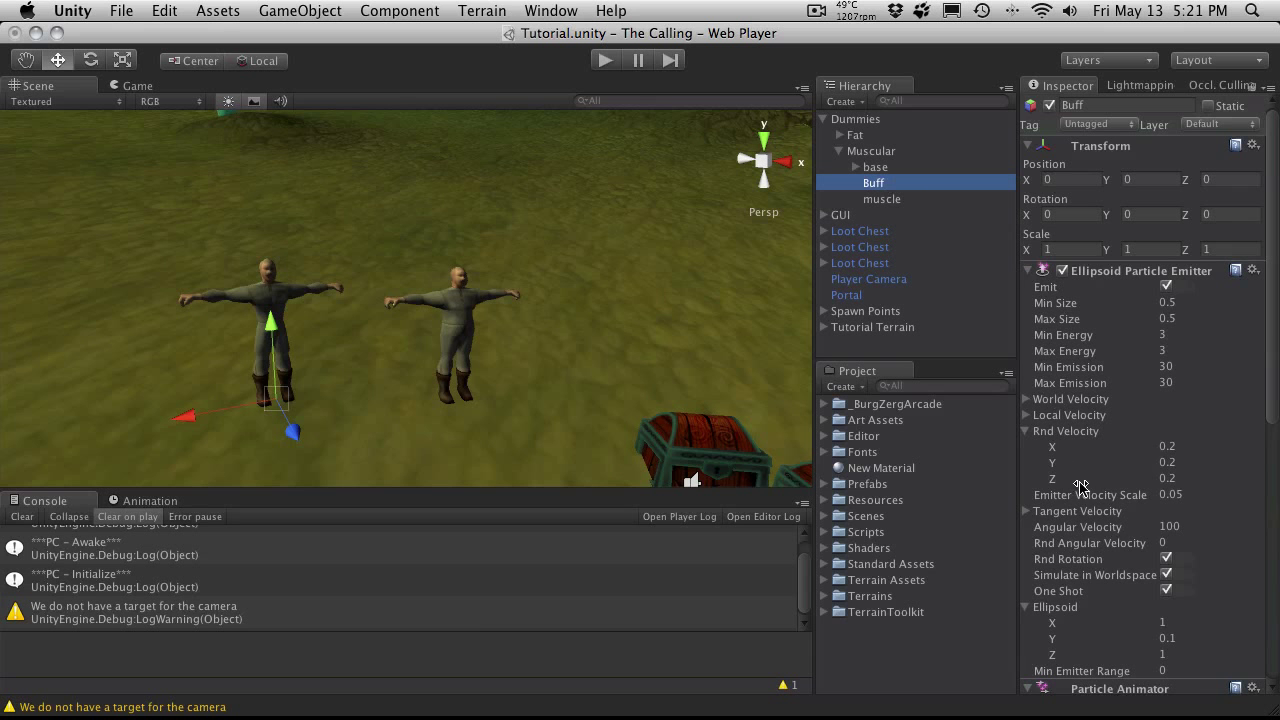
pyautogui.scroll(-15, 1085, 492)
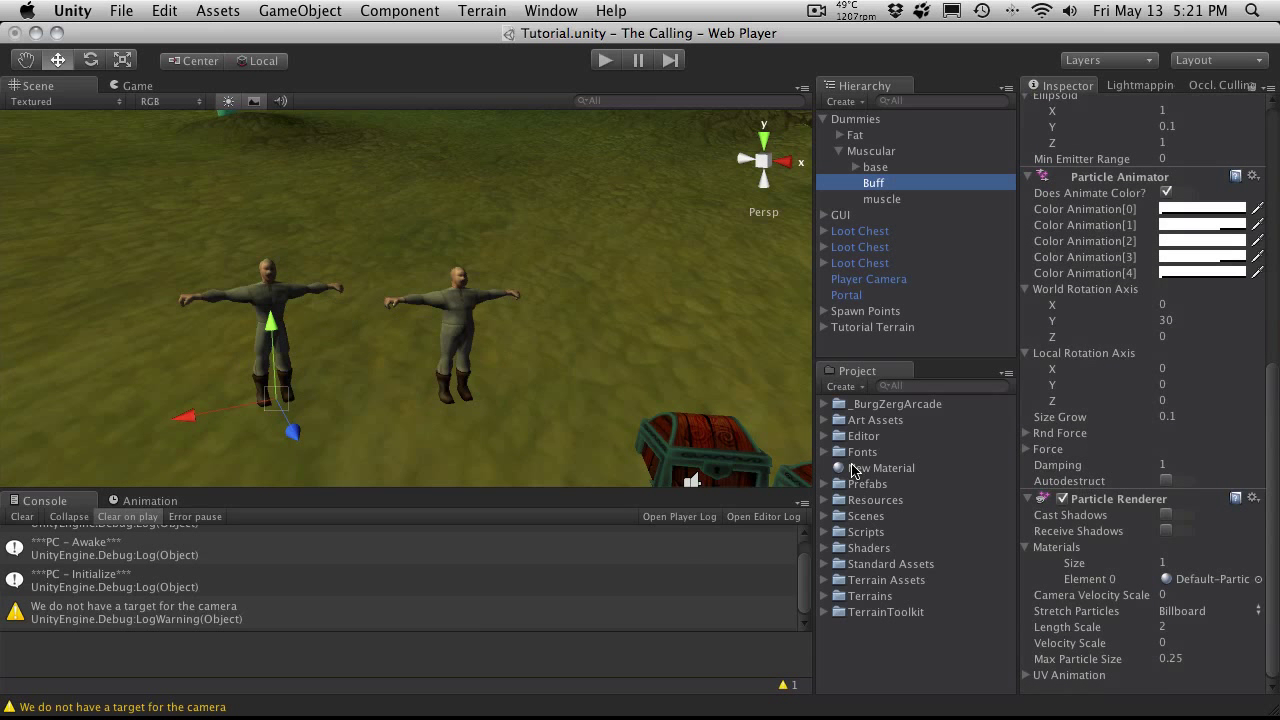
pyautogui.moveTo(862, 472); pyautogui.dragTo(1205, 580)
# - Rename the material to 'Test Mat'
pyautogui.click(910, 468)
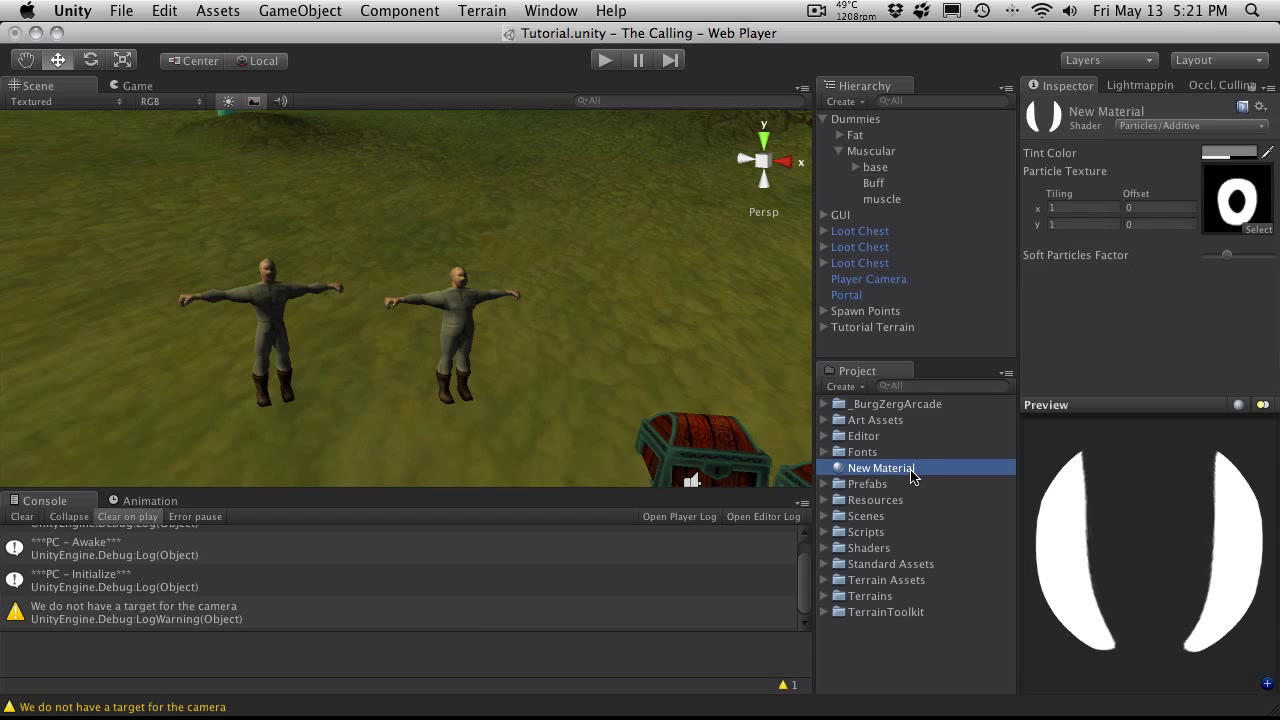
pyautogui.press('Return')
pyautogui.write('Test Mat')
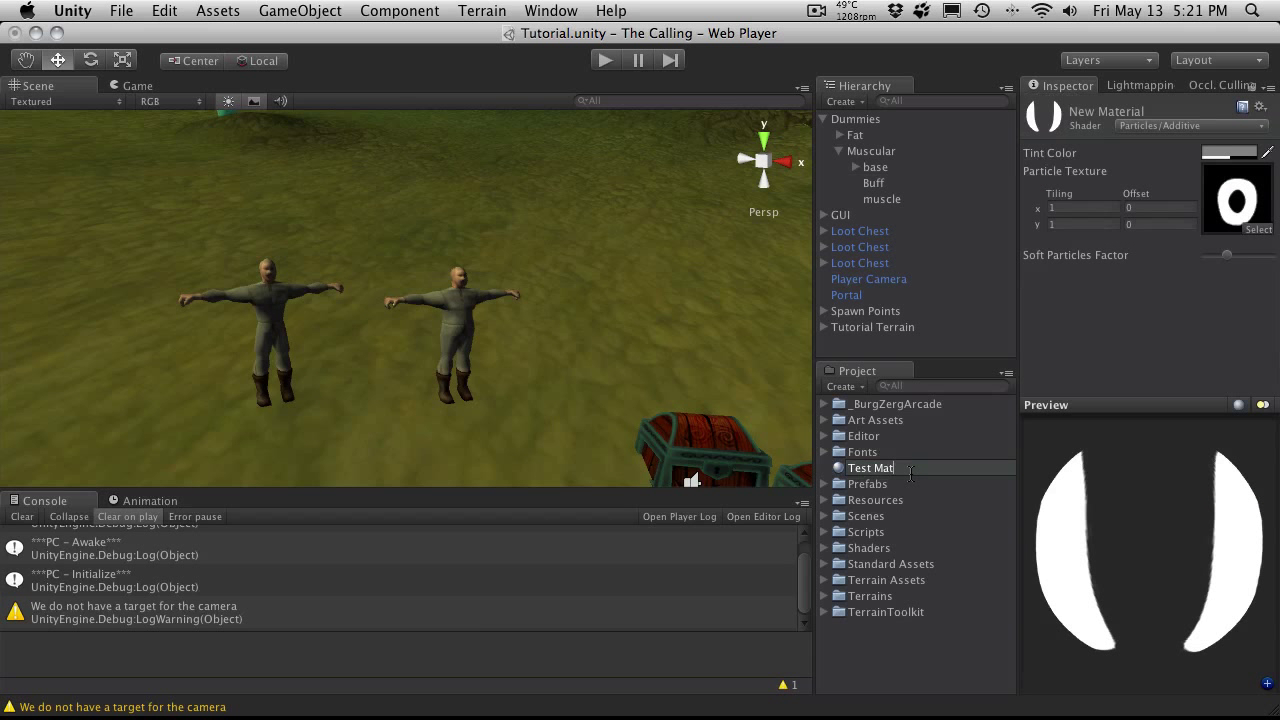
pyautogui.press('Return')
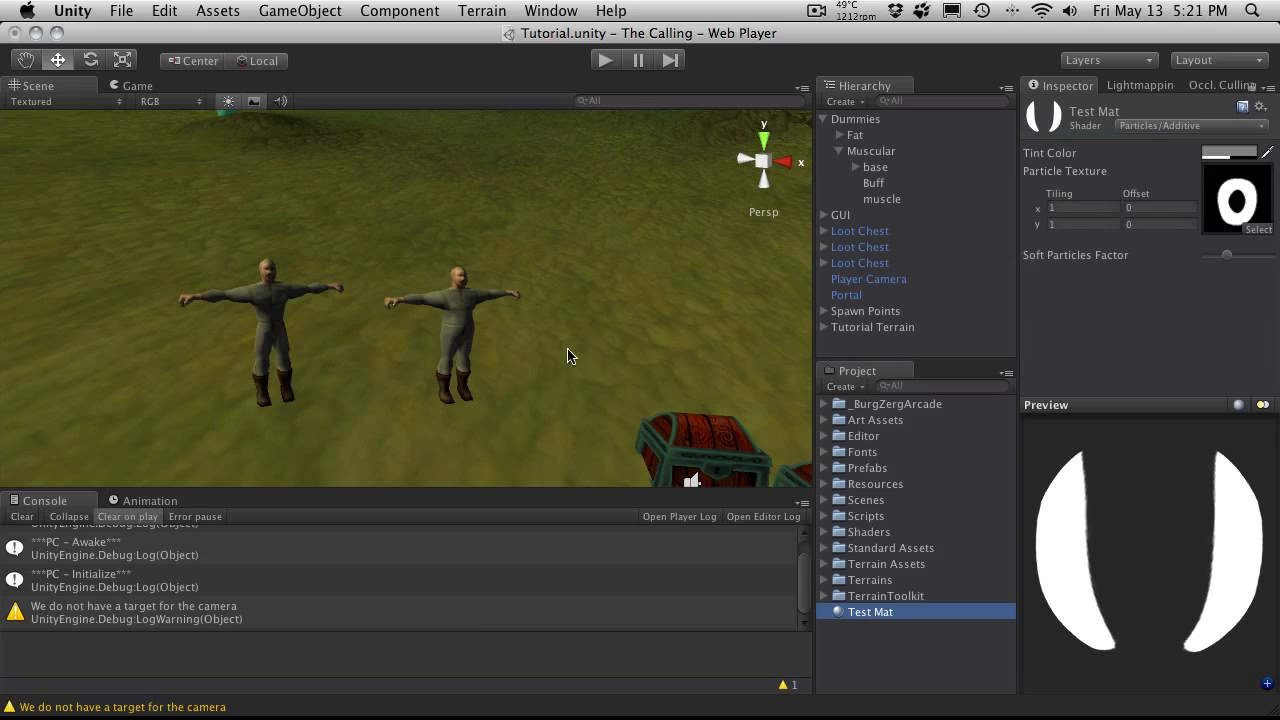
pyautogui.click(875, 183)
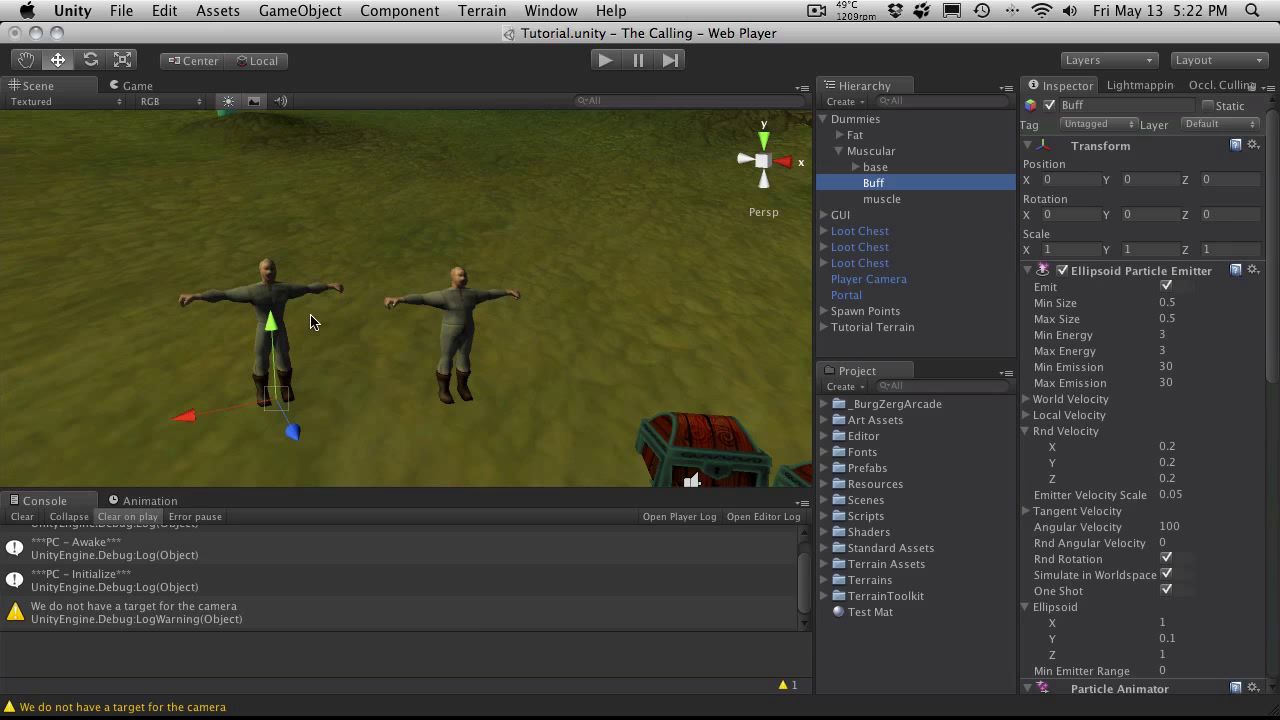
# - Start Play mode, run the player to the dummies and show the Character window's attributes
pyautogui.click(606, 61)
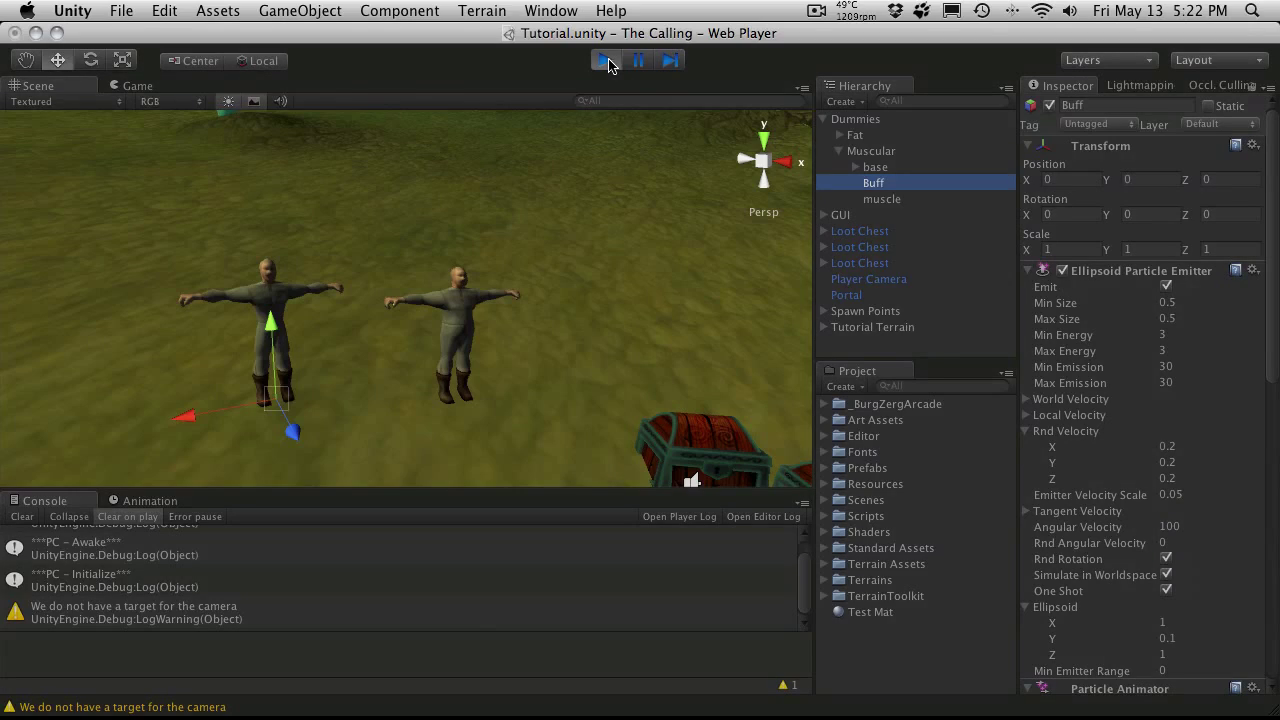
pyautogui.press('w')
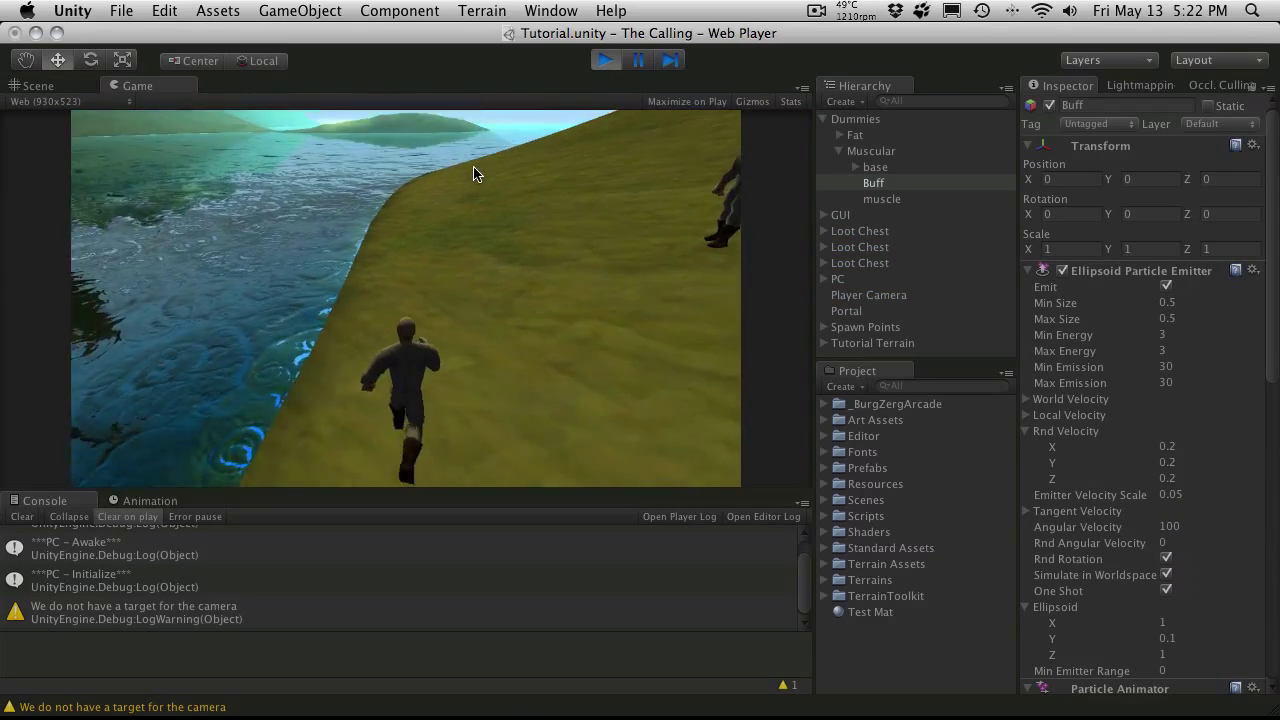
pyautogui.press('a')
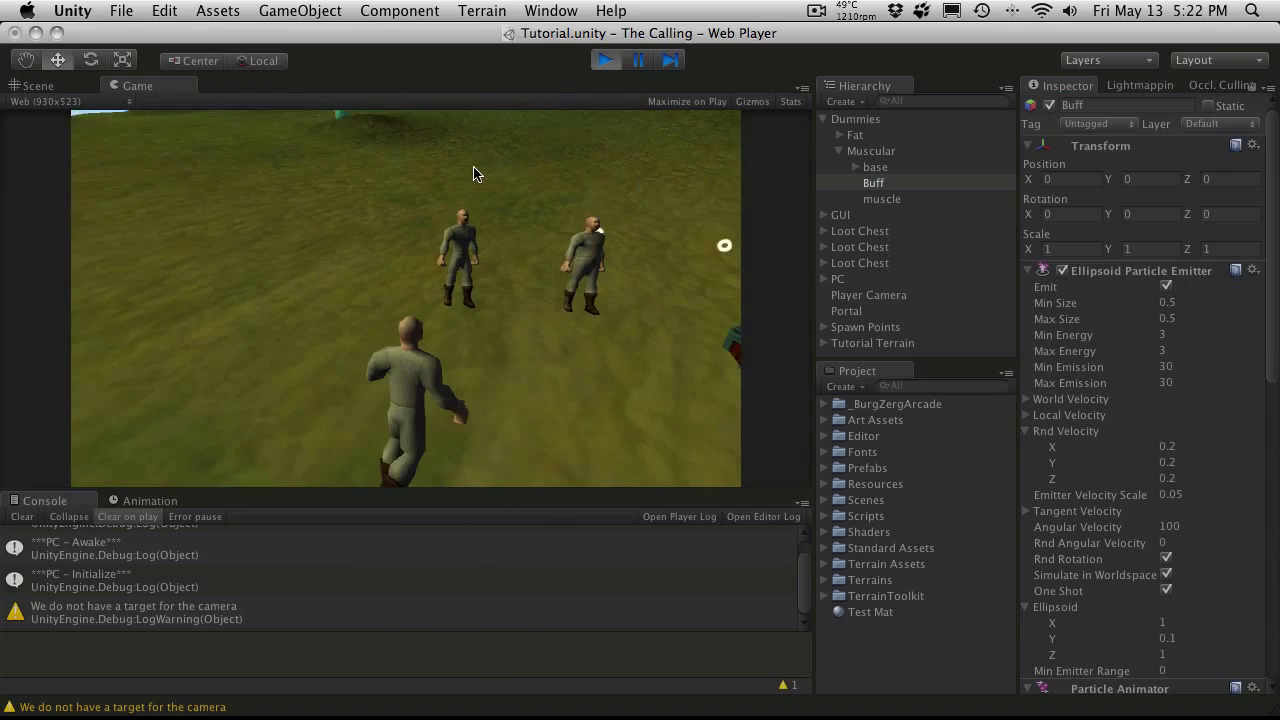
pyautogui.press('a')
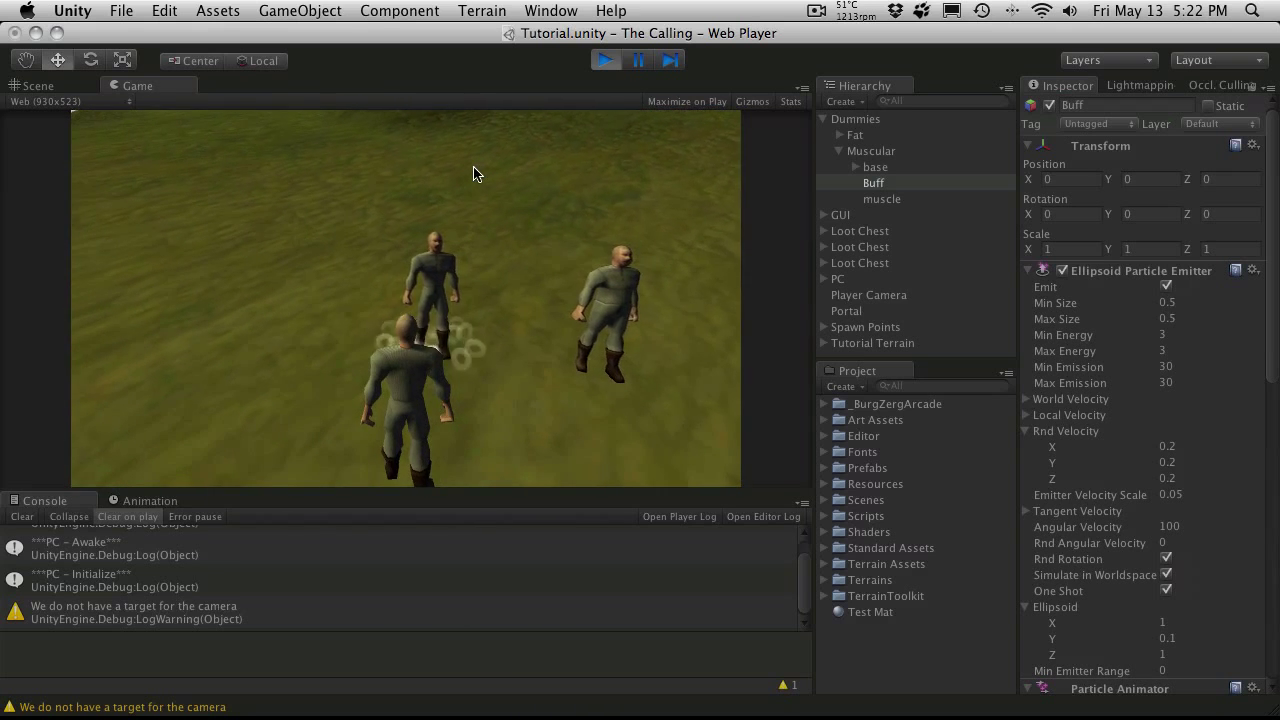
pyautogui.press('c')
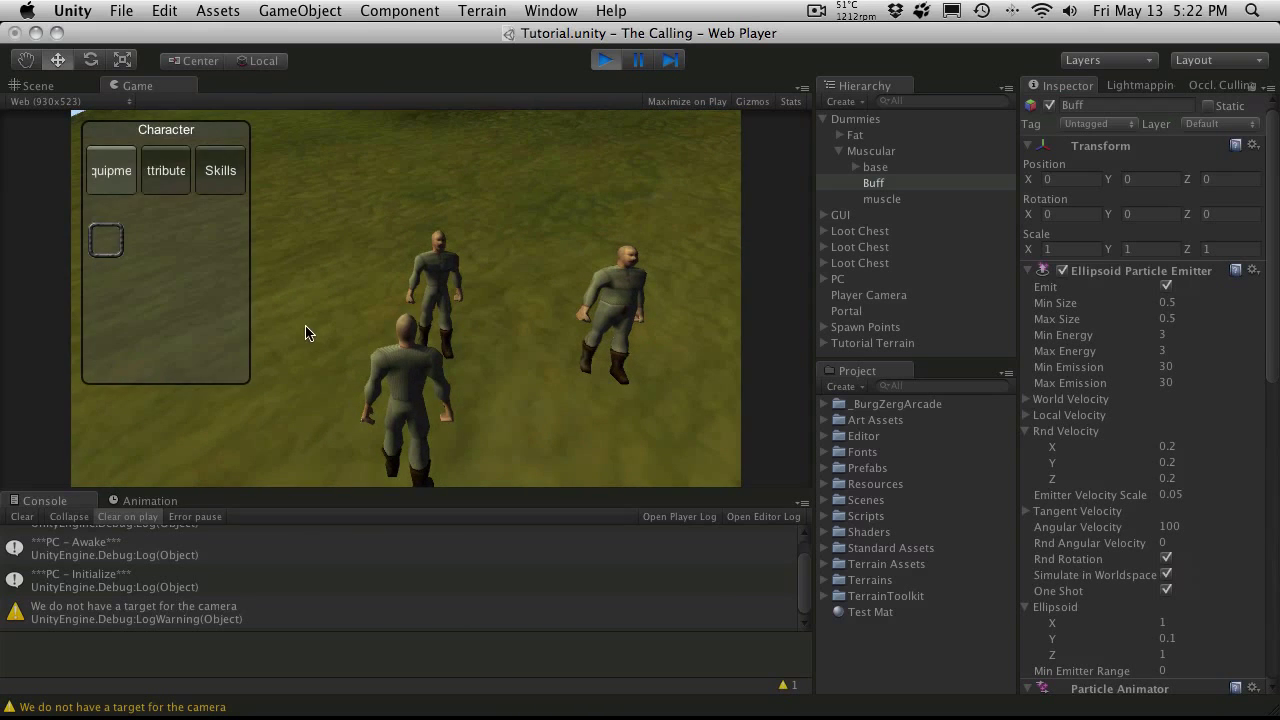
pyautogui.click(155, 180)
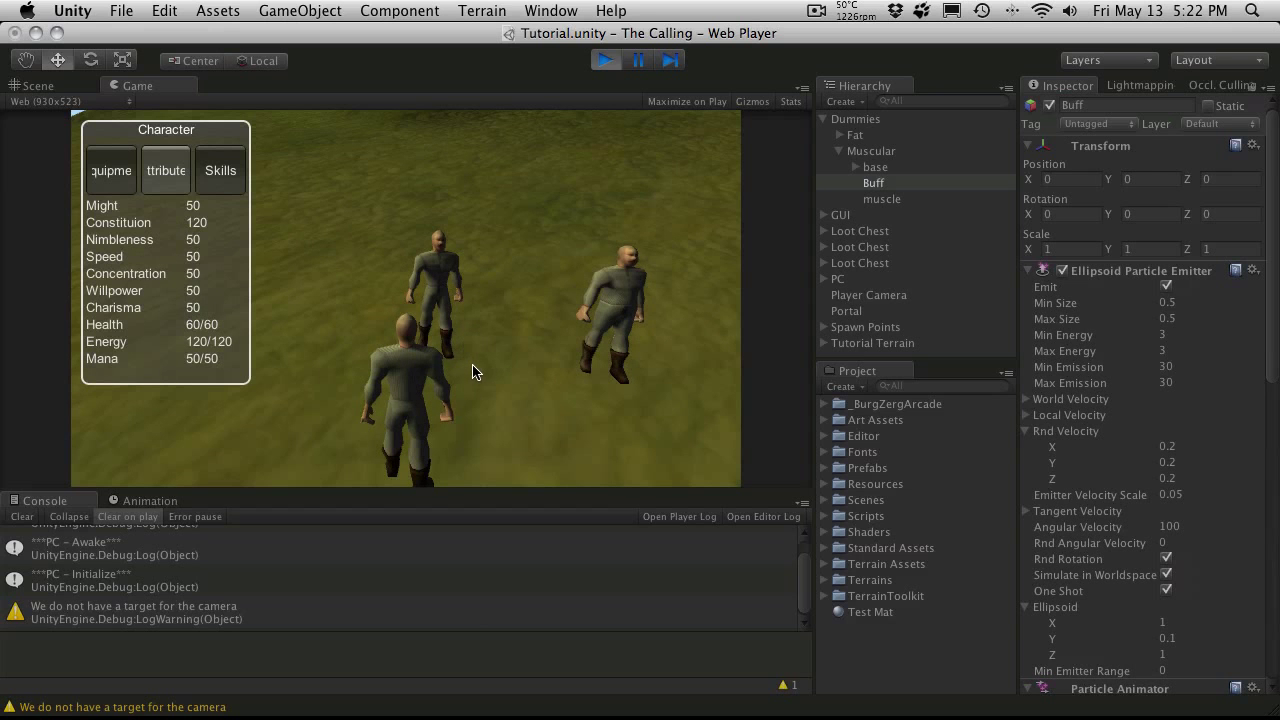
# - Watch Buff's ring particles near the Muscular dummy, then close the window and stop playing
pyautogui.press('a')
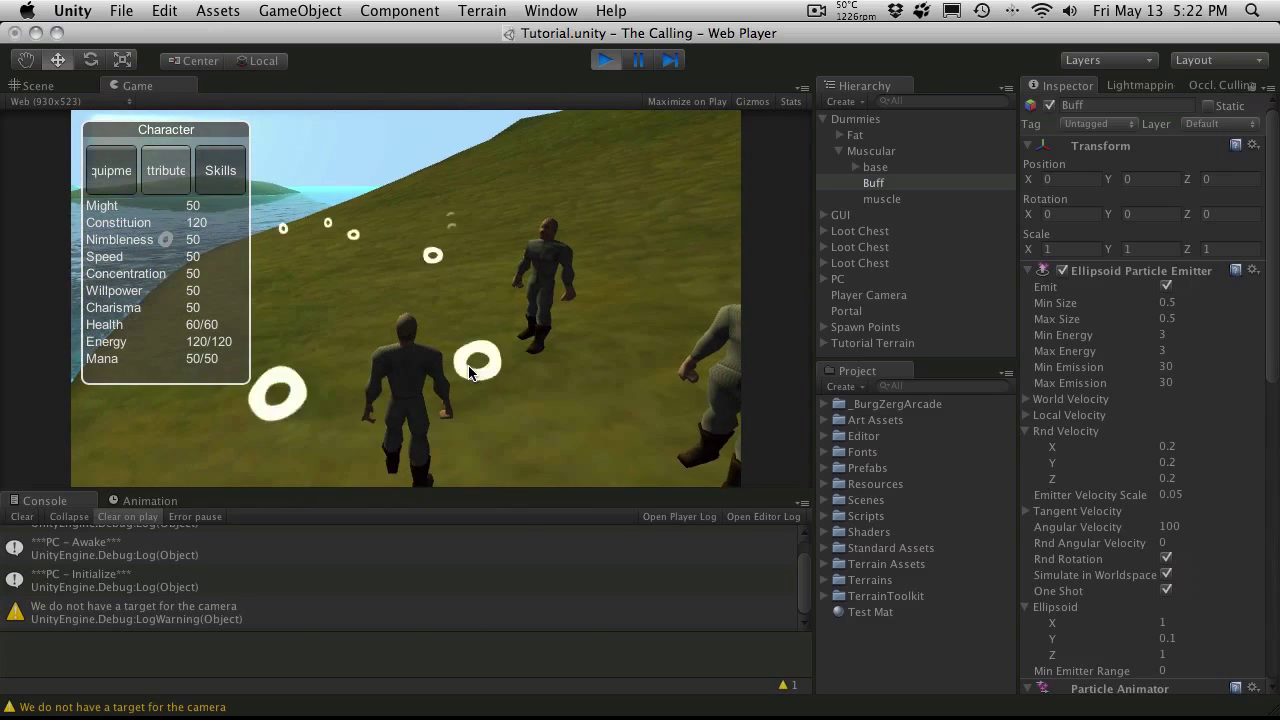
pyautogui.press('d')
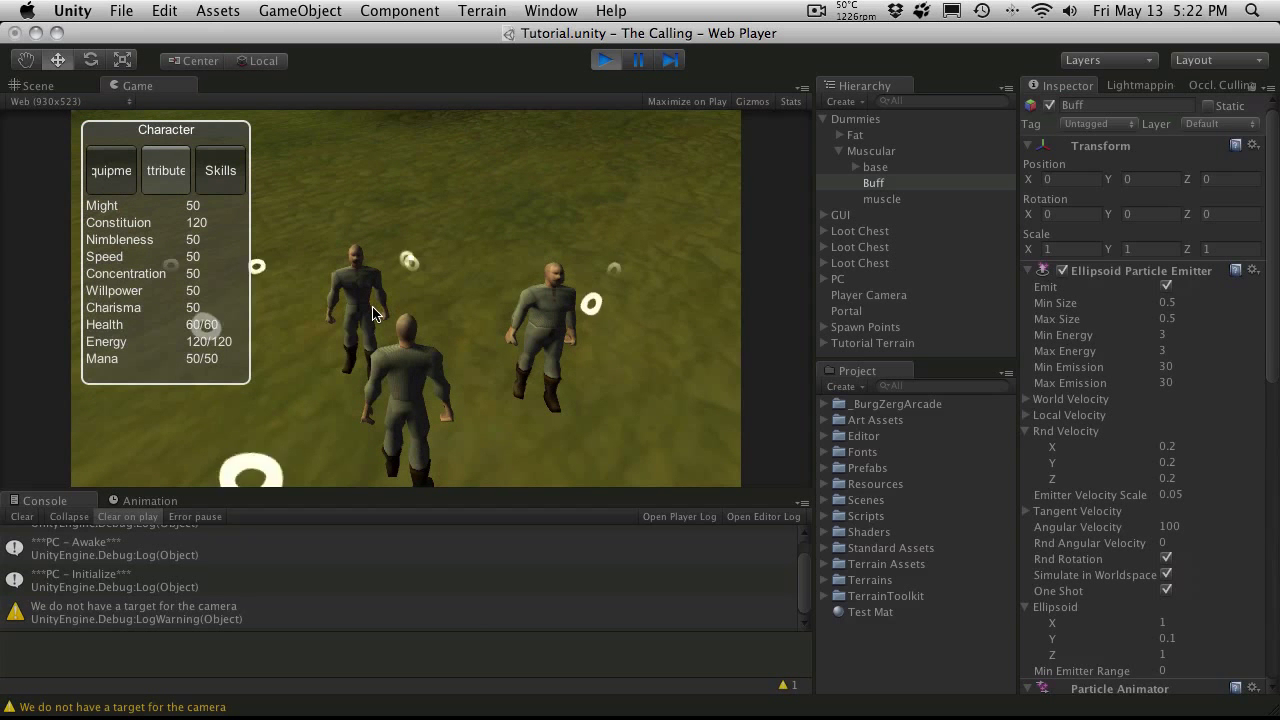
pyautogui.press('a')
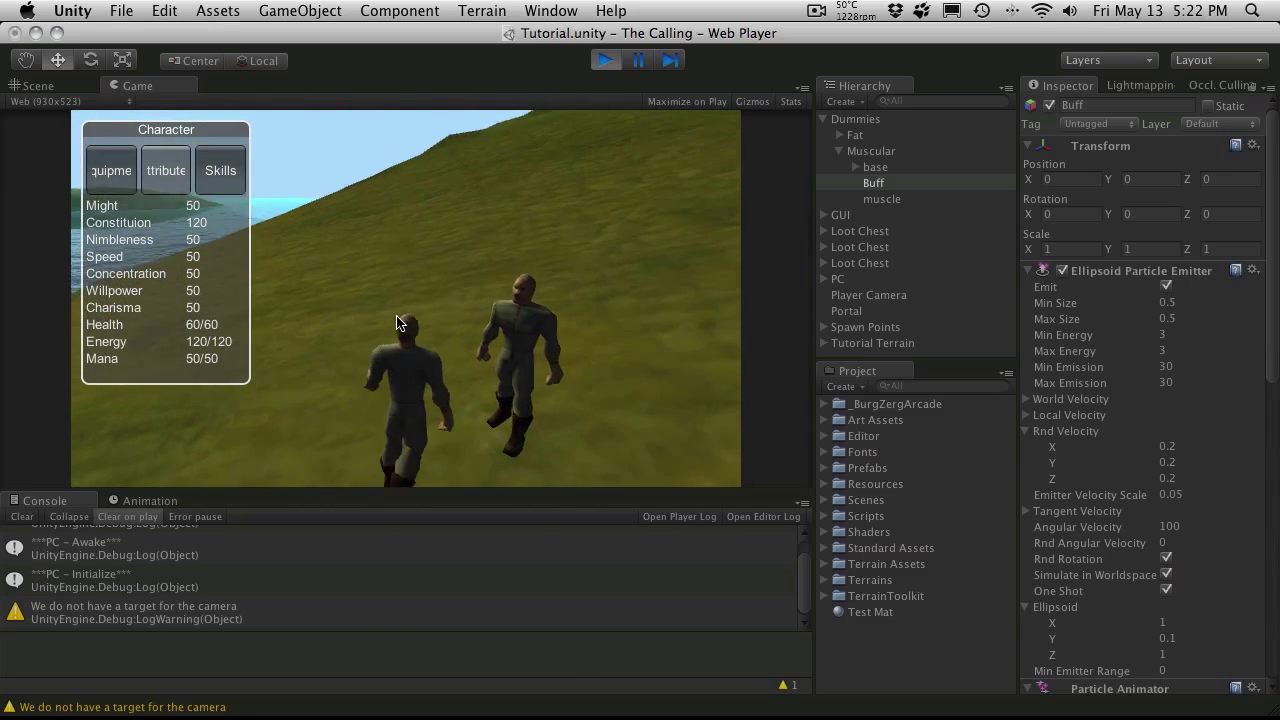
pyautogui.press('d')
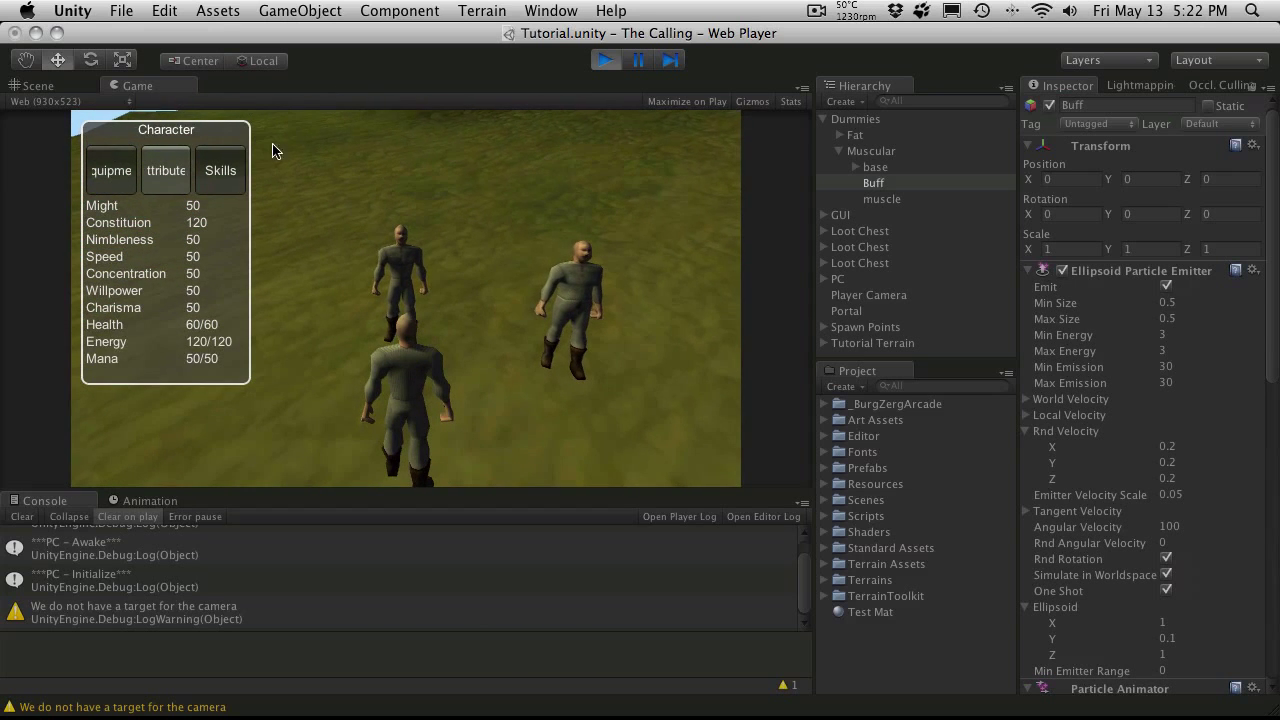
pyautogui.press('c')
pyautogui.click(605, 60)
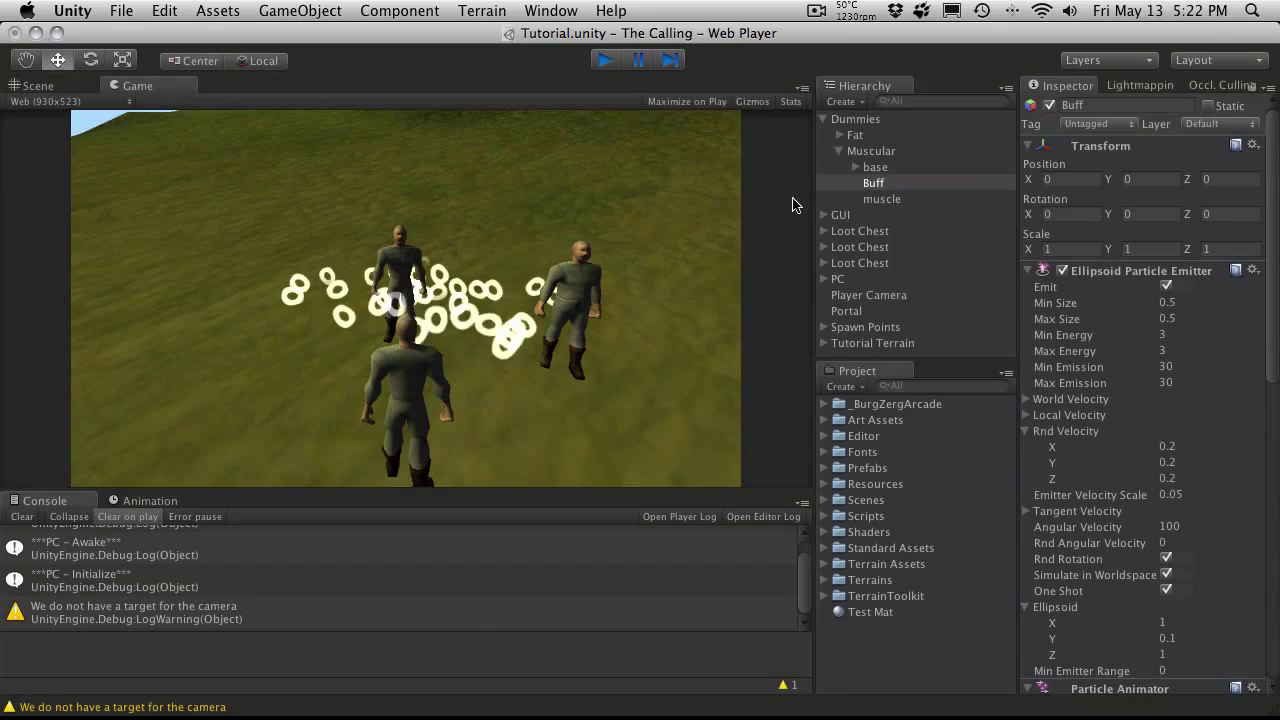
# - Make the first colour stage semi-transparent dark green and the fifth transparent green at 25% opacity
pyautogui.scroll(-12, 1163, 516)
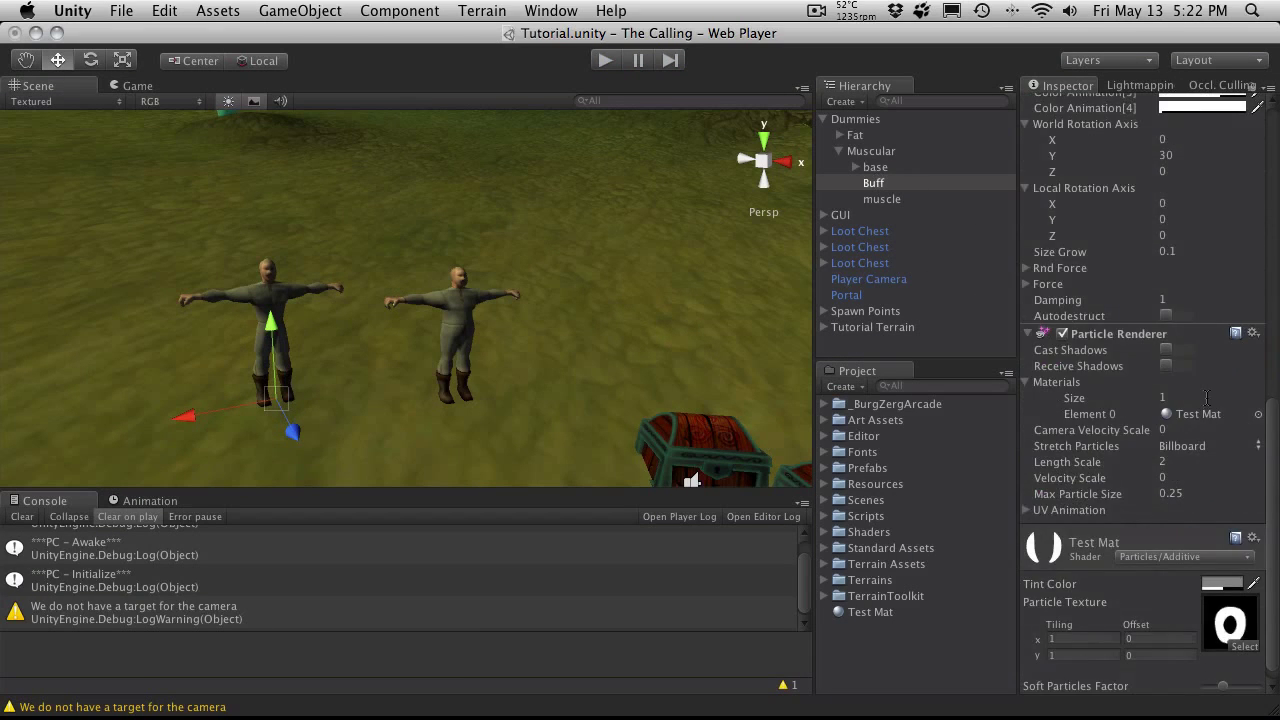
pyautogui.scroll(5, 1198, 412)
pyautogui.click(1200, 350)
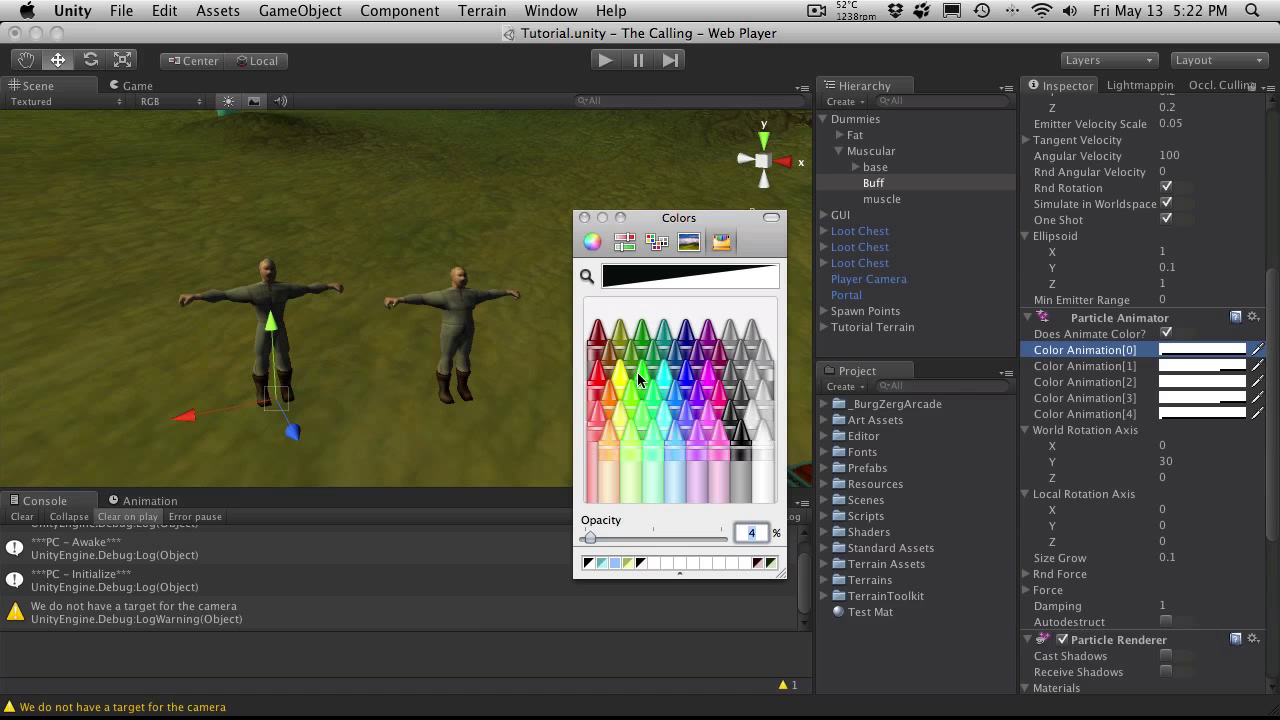
pyautogui.click(640, 336)
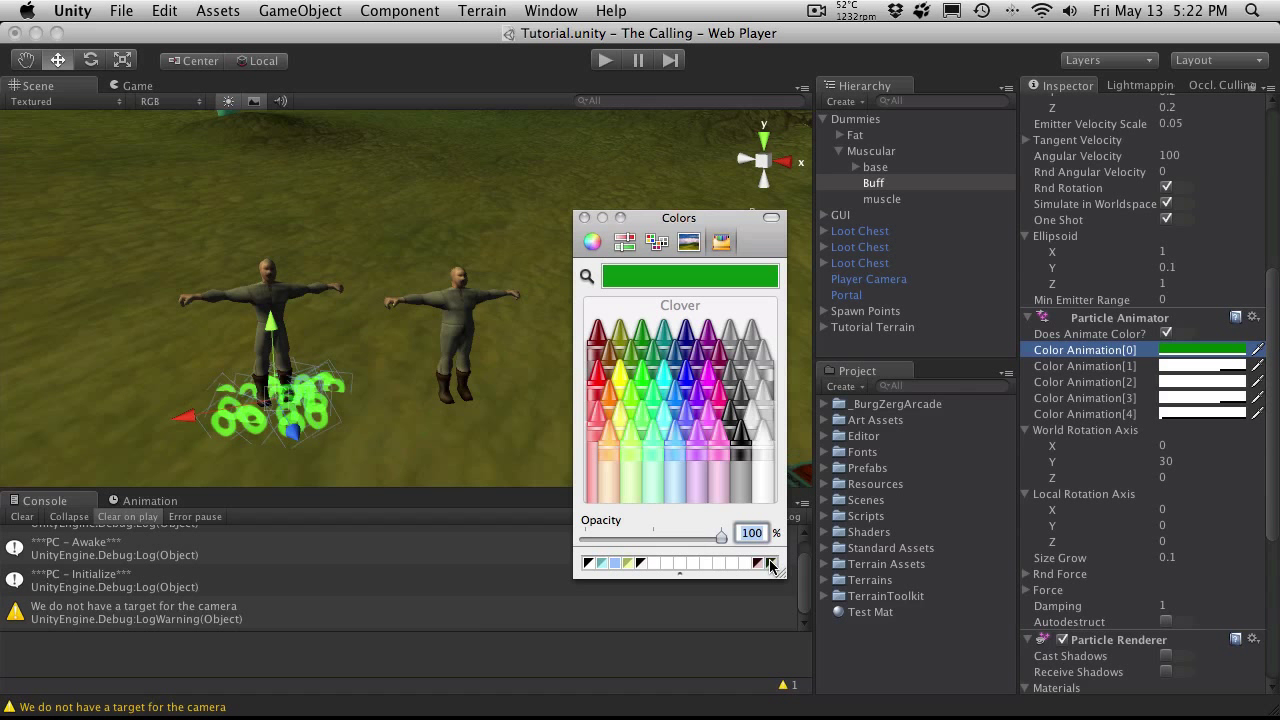
pyautogui.click(771, 564)
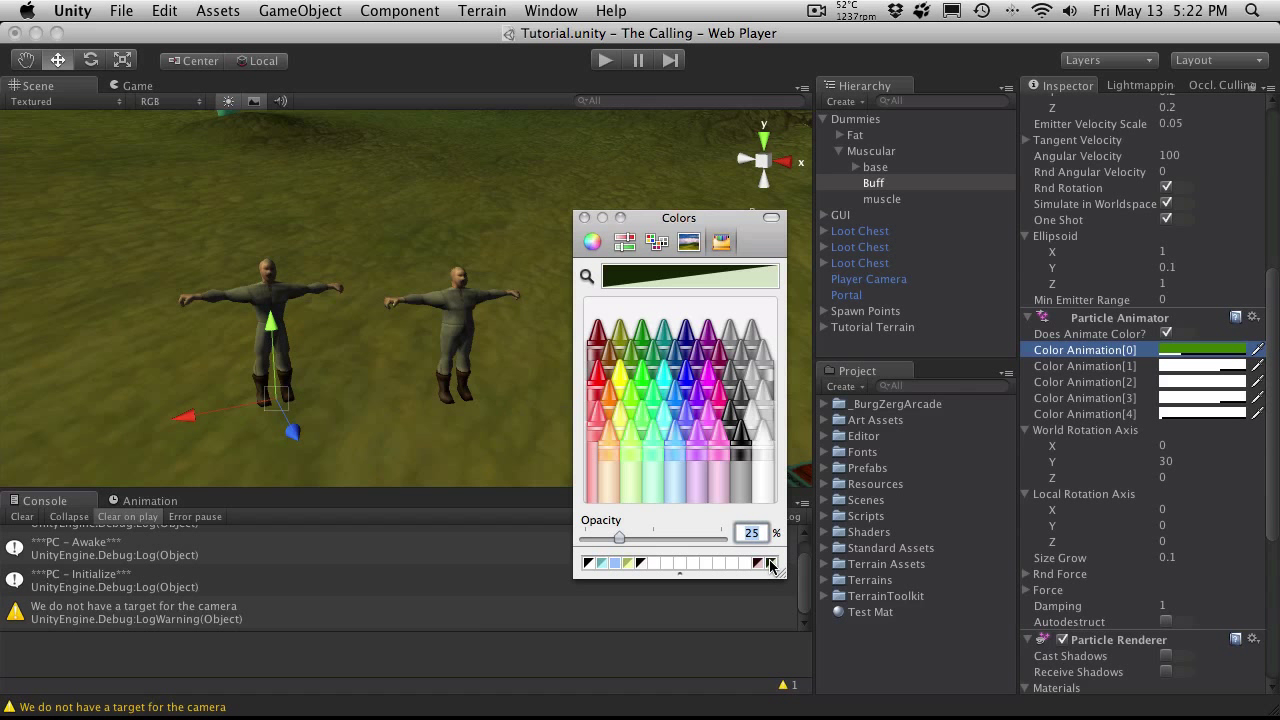
pyautogui.click(1208, 413)
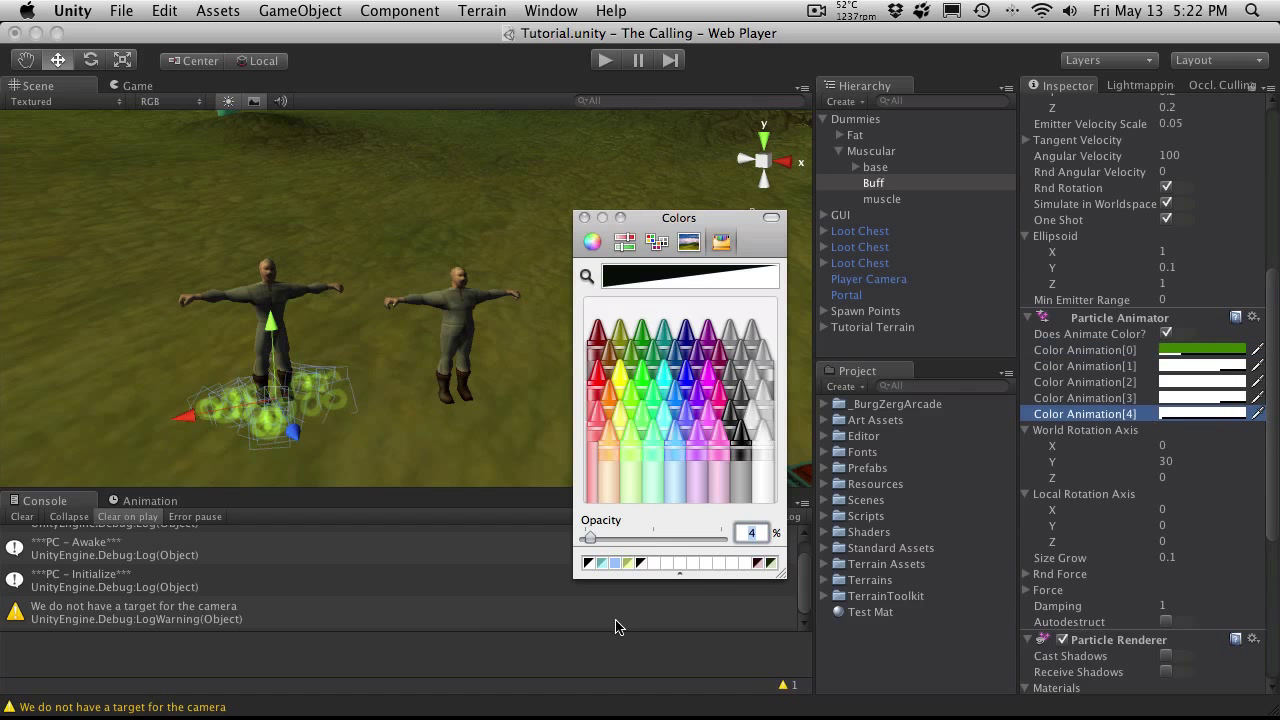
pyautogui.click(768, 563)
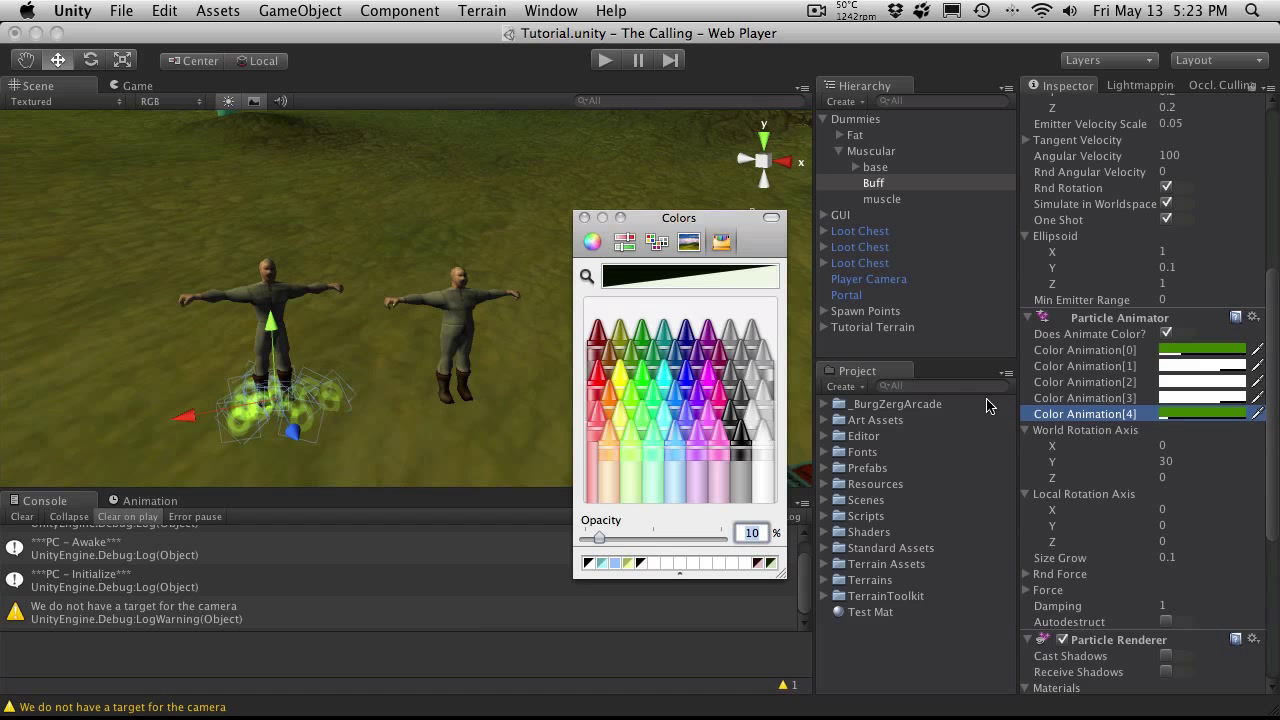
pyautogui.doubleClick(752, 533)
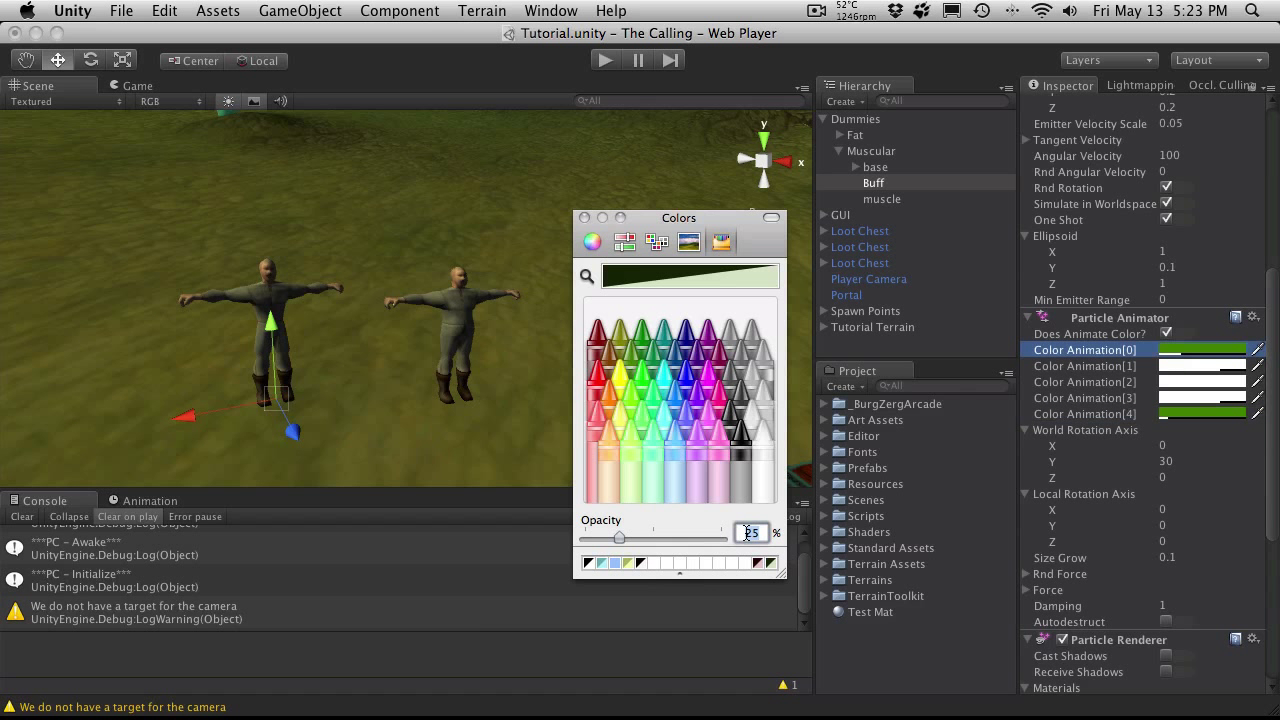
pyautogui.write('10')
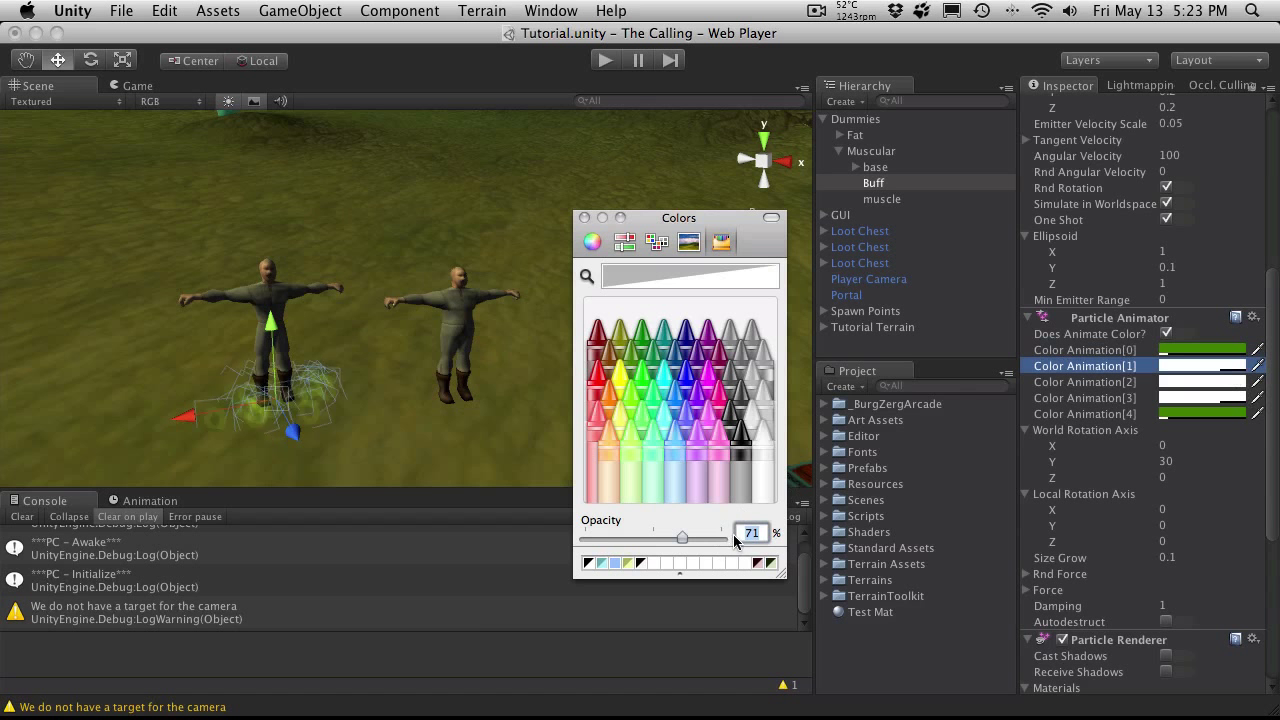
pyautogui.write('25')
pyautogui.press('Return')
# - Turn the fourth colour stage green and the third bright Spring green, then start Play
pyautogui.click(1168, 398)
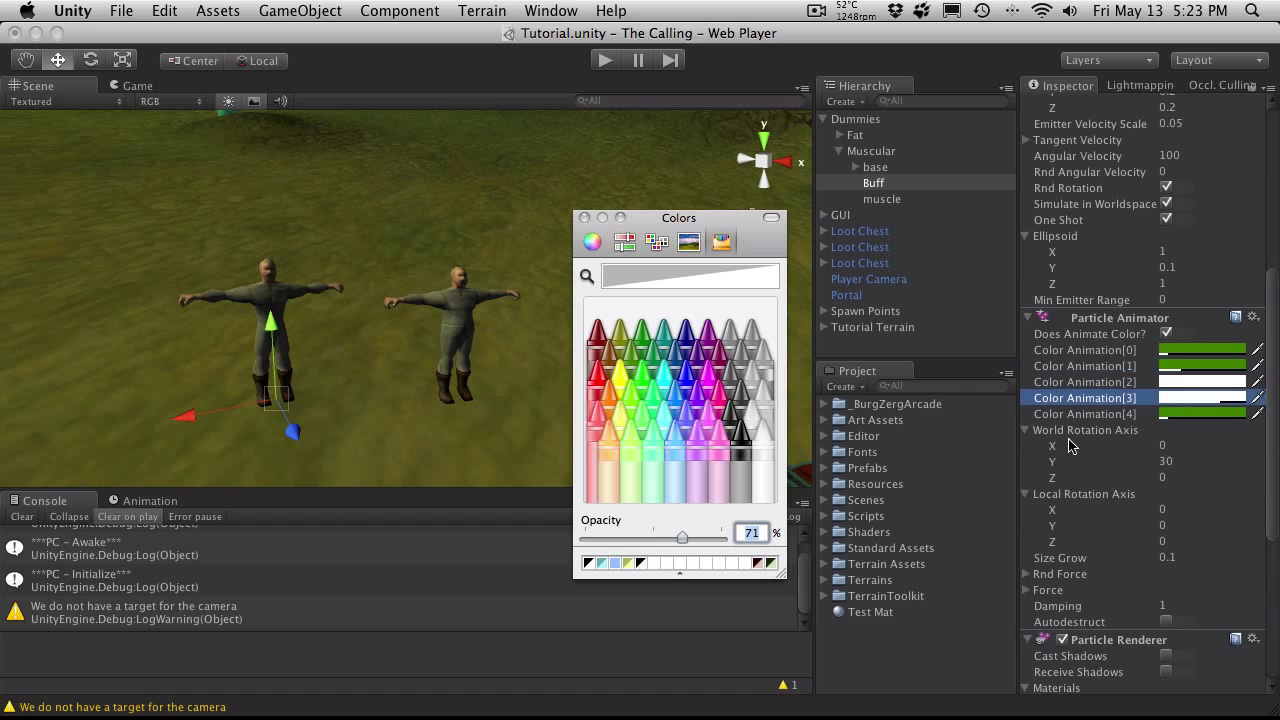
pyautogui.click(771, 566)
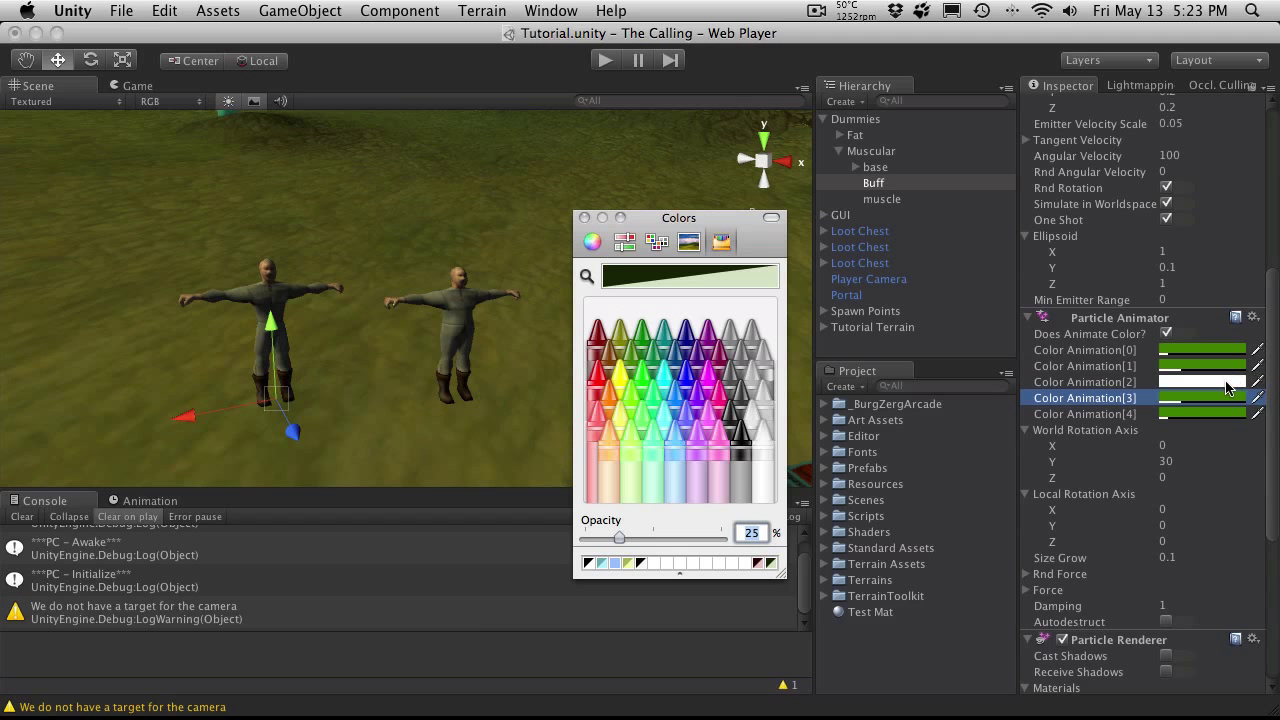
pyautogui.click(1226, 382)
pyautogui.click(645, 371)
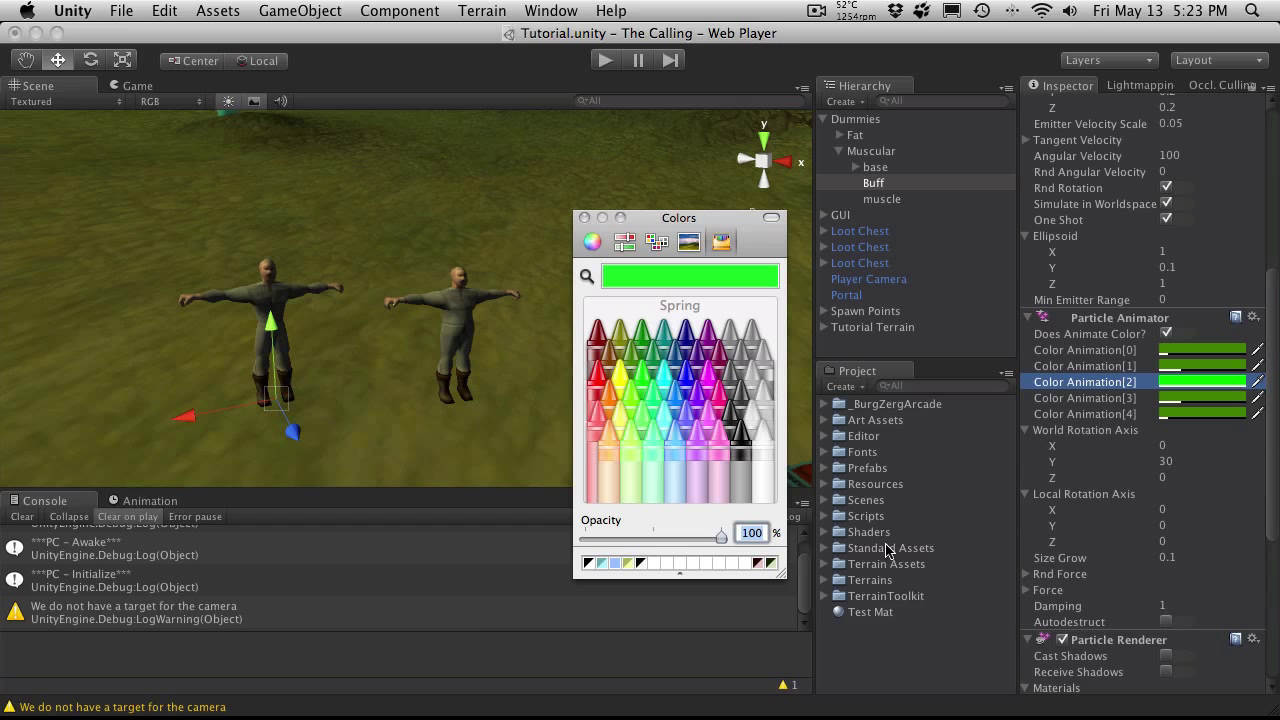
pyautogui.write('50')
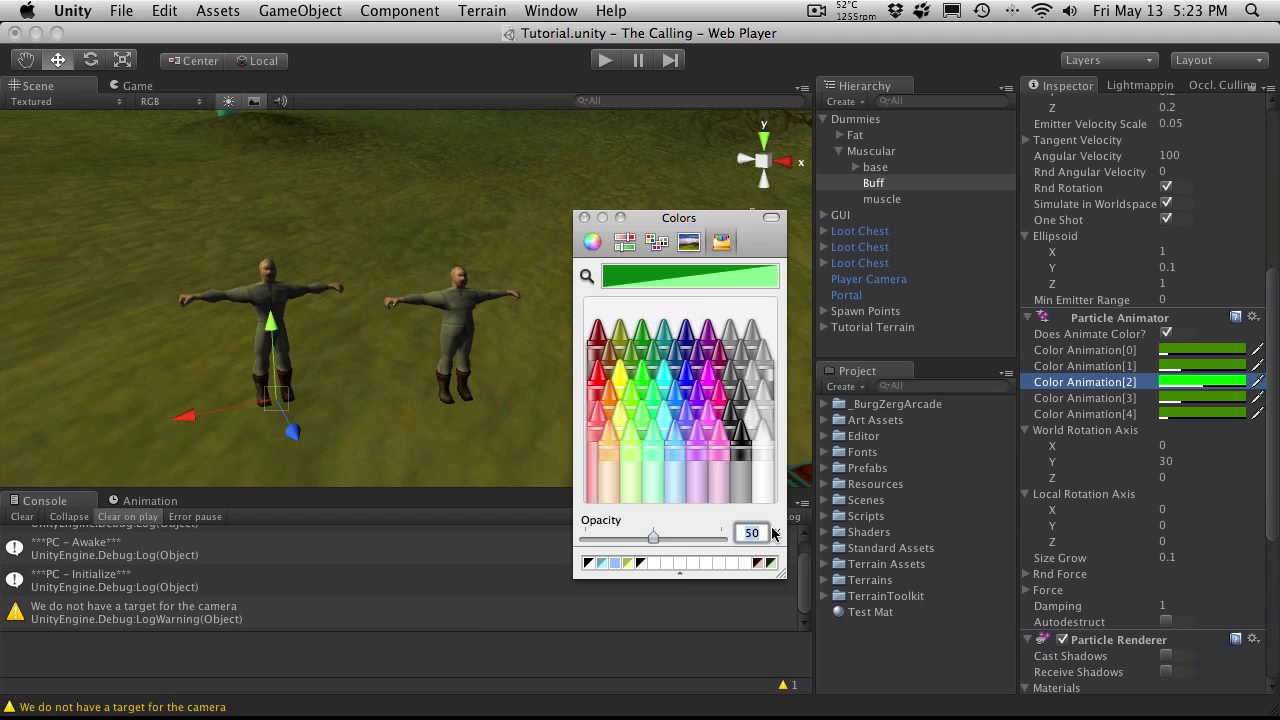
pyautogui.write('90')
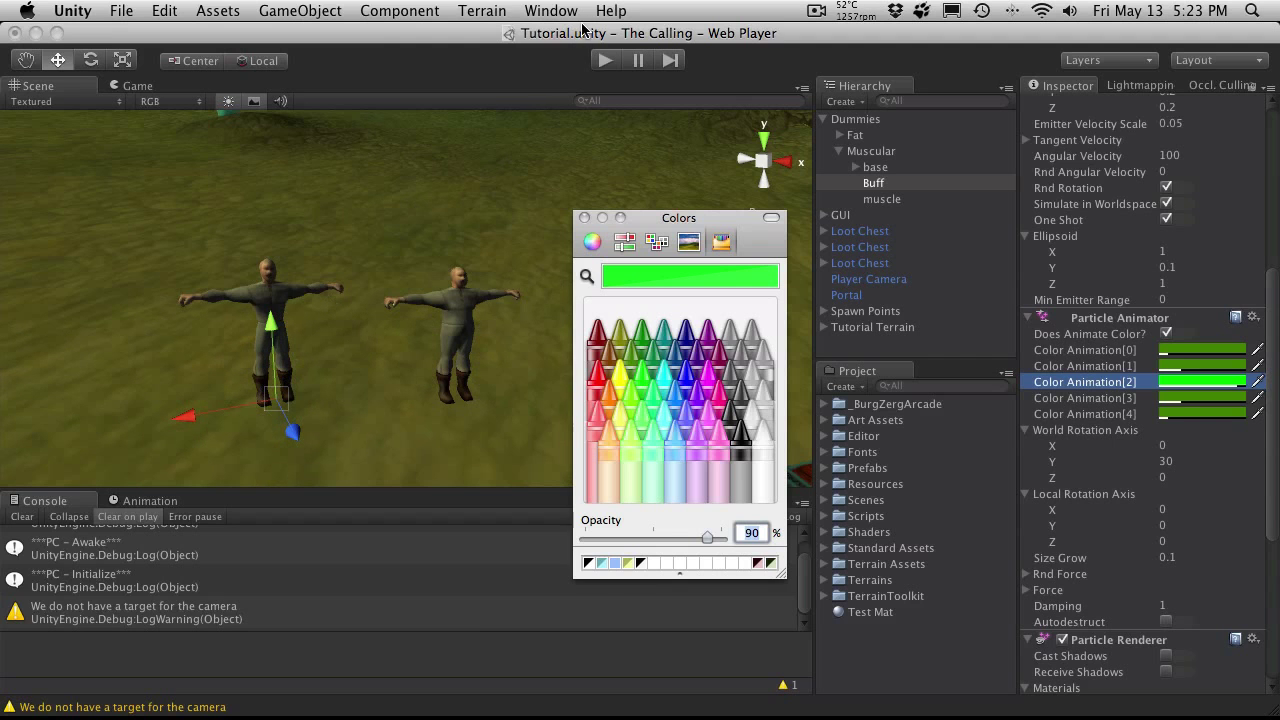
pyautogui.click(604, 60)
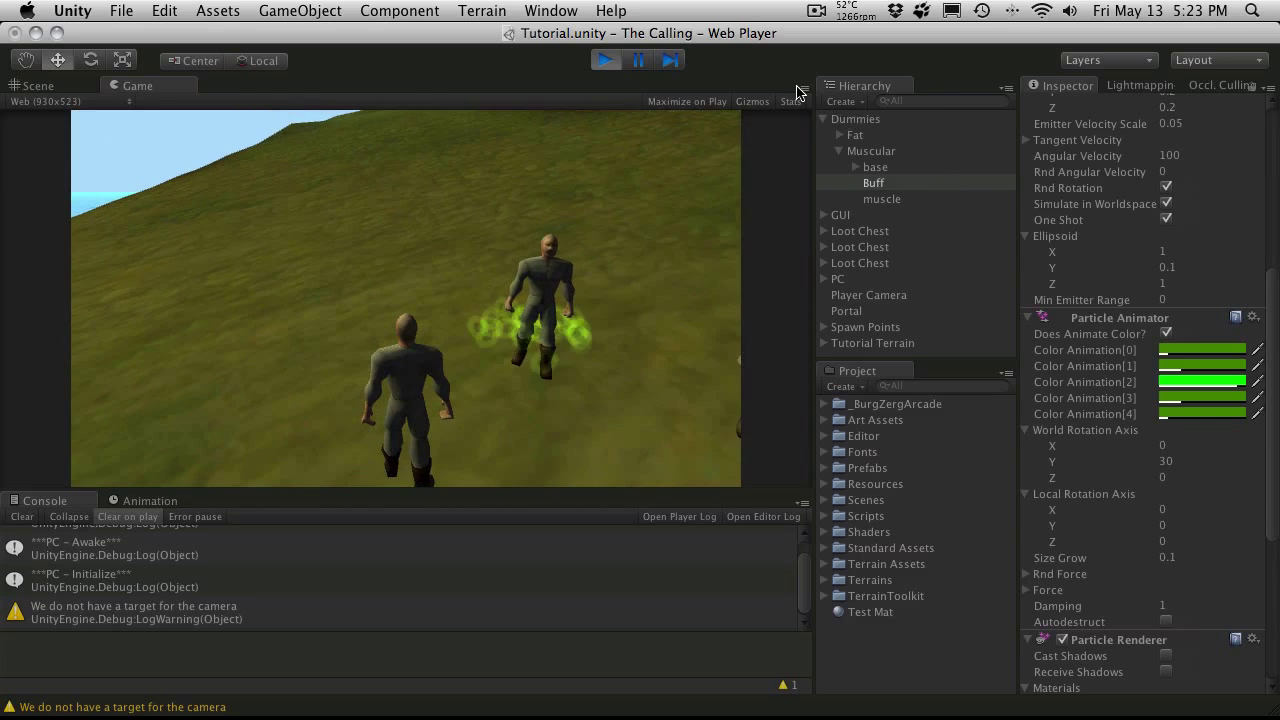
# - Trial Min and Max Energy values of 3 on the Ellipsoid Particle Emitter
pyautogui.scroll(10, 1161, 253)
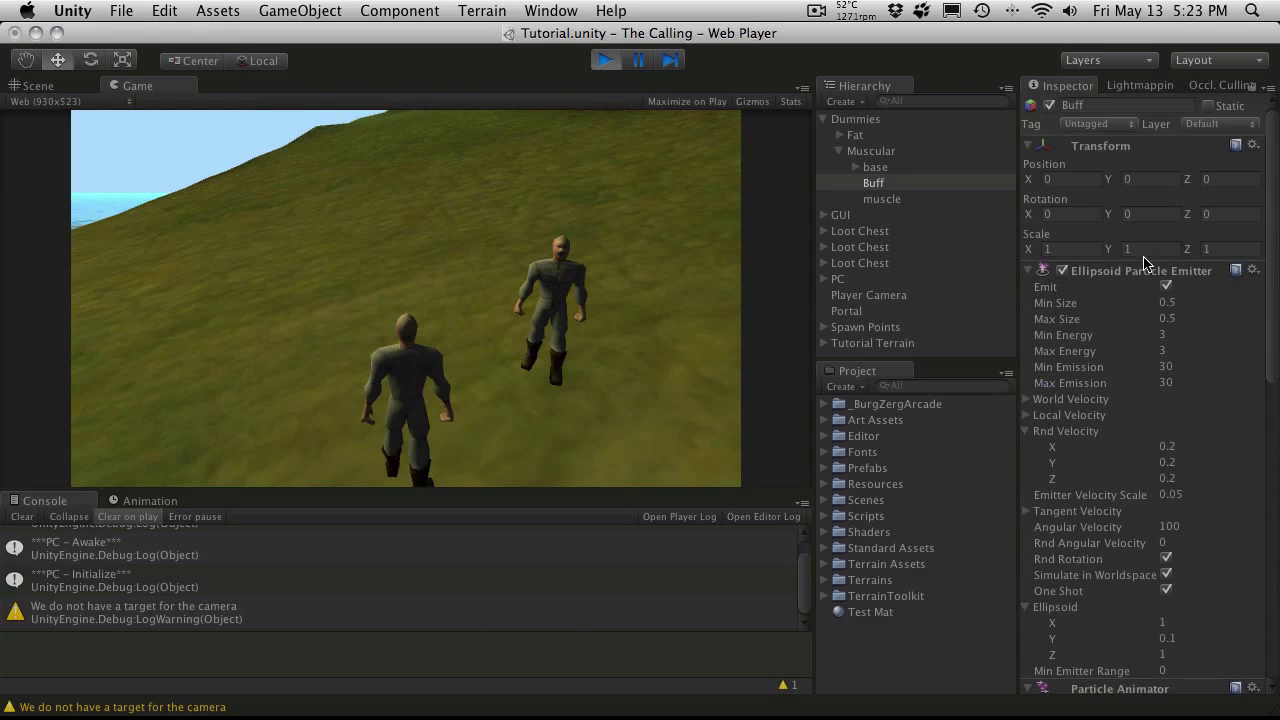
pyautogui.click(1164, 335)
pyautogui.write('4')
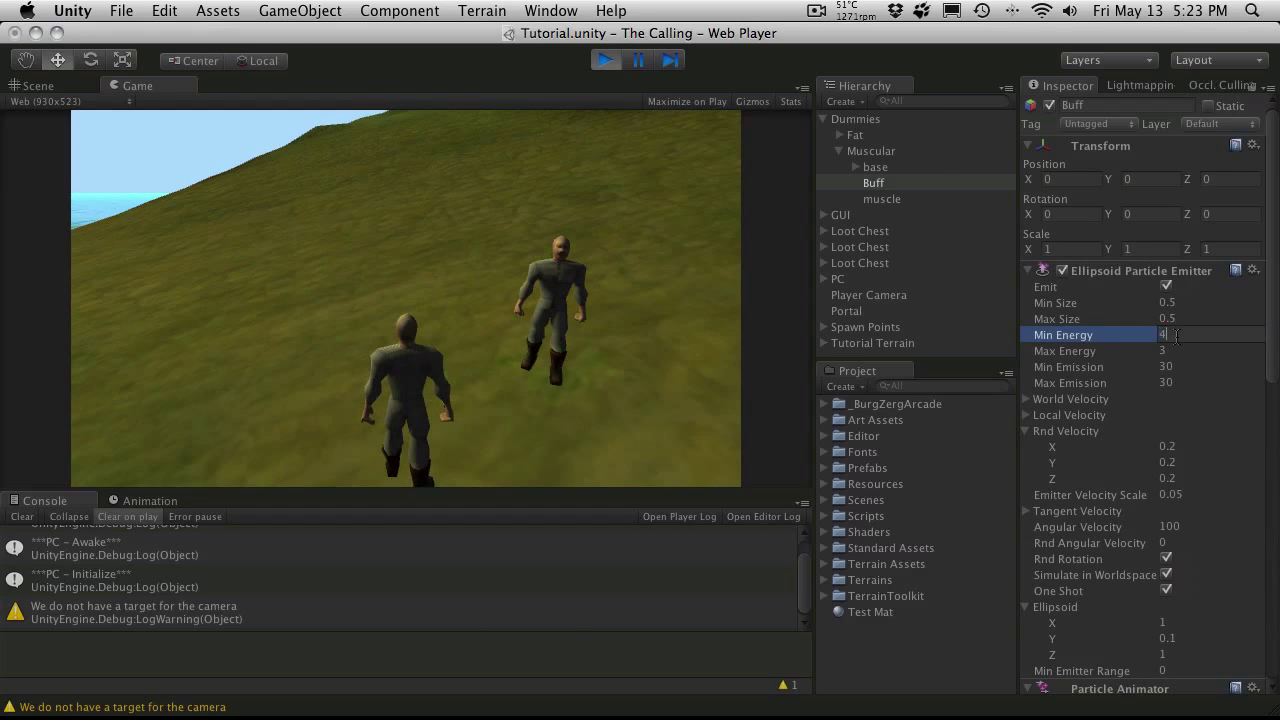
pyautogui.press('Tab')
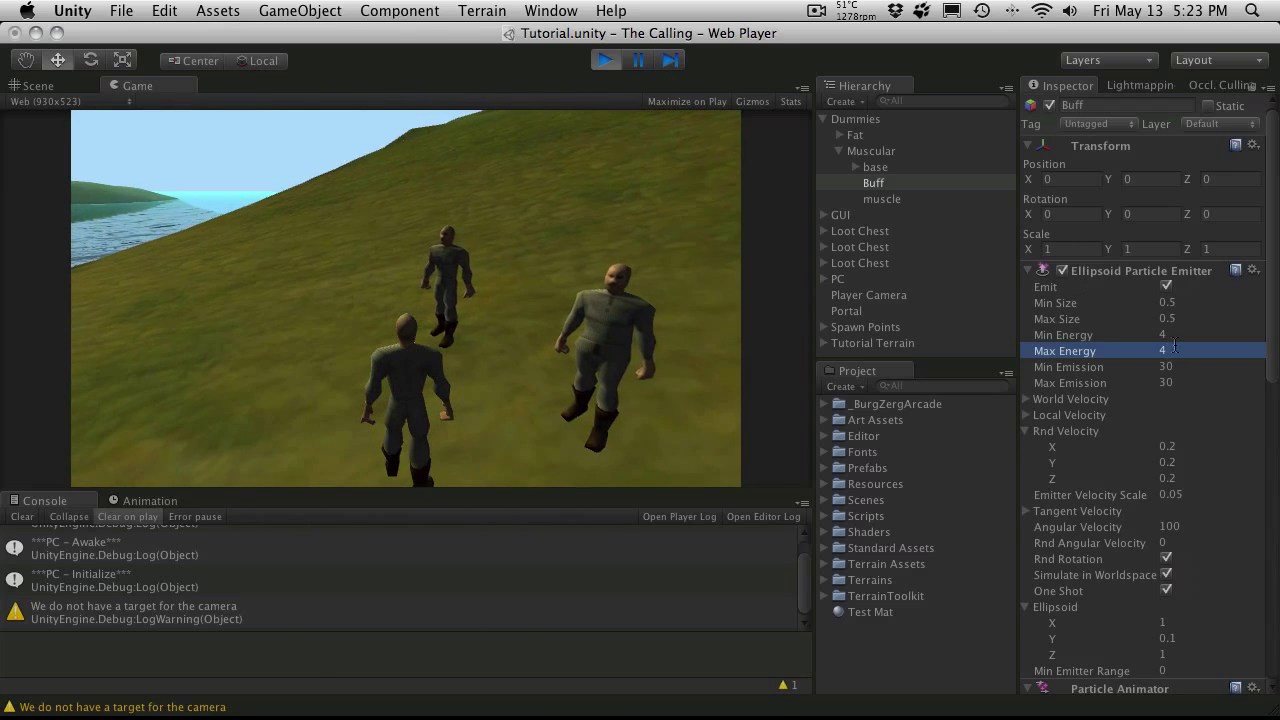
pyautogui.click(1179, 319)
pyautogui.click(1179, 335)
pyautogui.write('3')
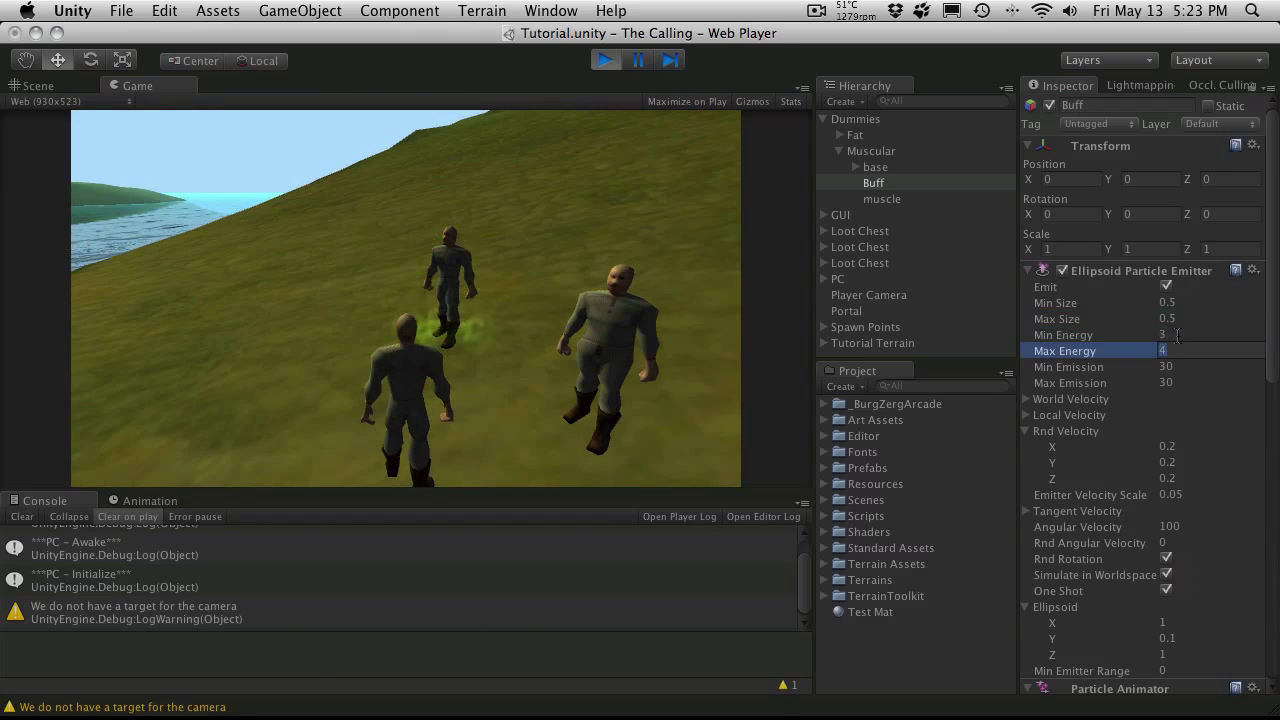
pyautogui.press('Tab')
pyautogui.write('3')
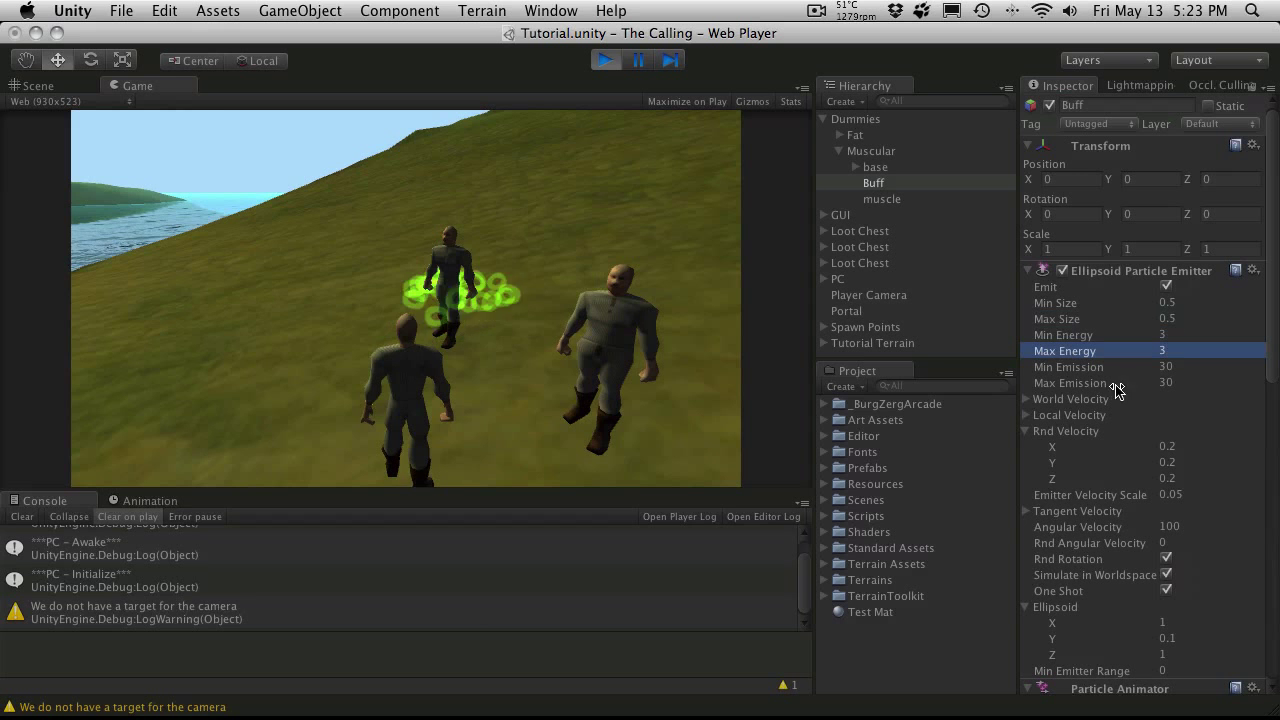
# - Trial World Velocity Y of 1.5 and then 2, then stop Play mode
pyautogui.click(1026, 432)
pyautogui.click(1026, 400)
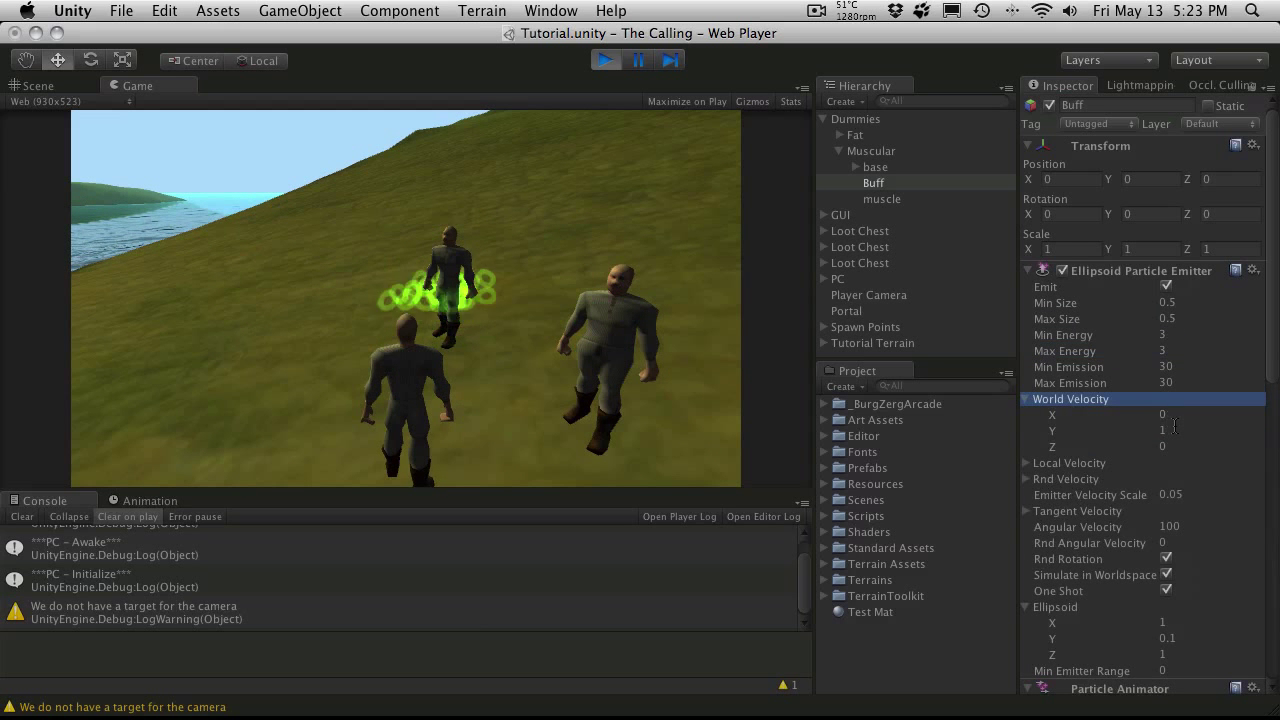
pyautogui.click(1175, 428)
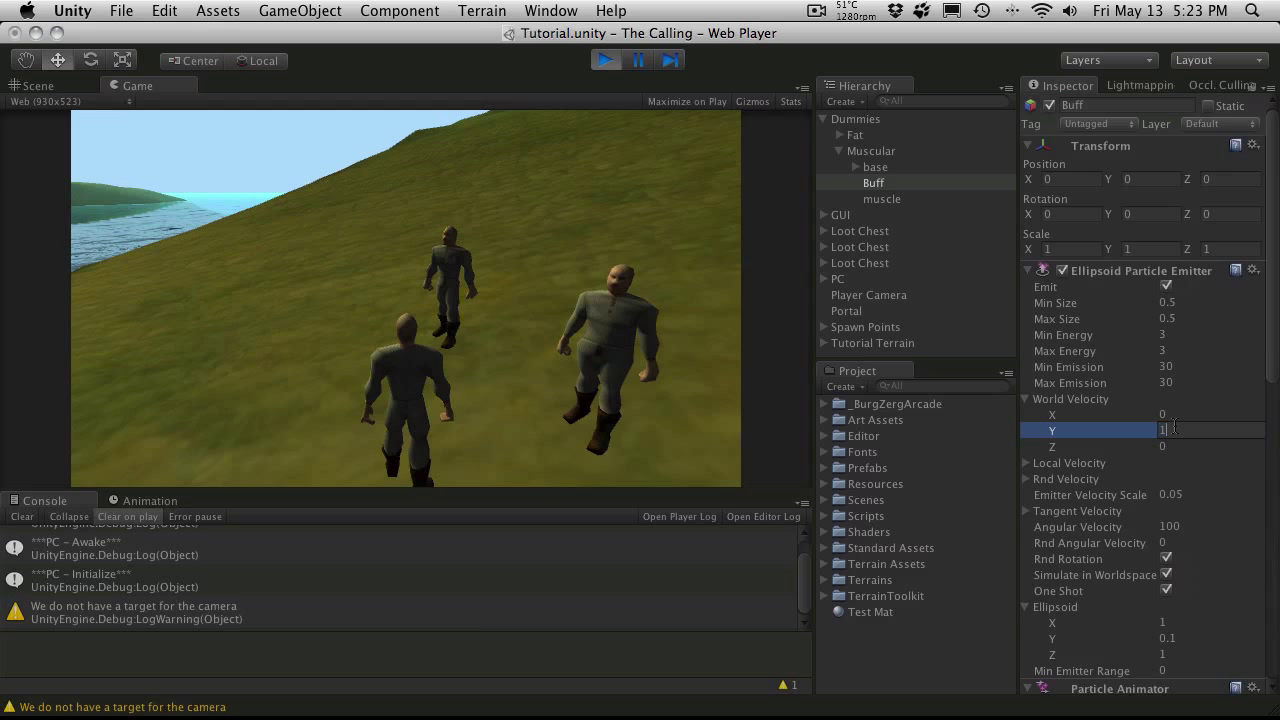
pyautogui.write('.5')
pyautogui.press('Return')
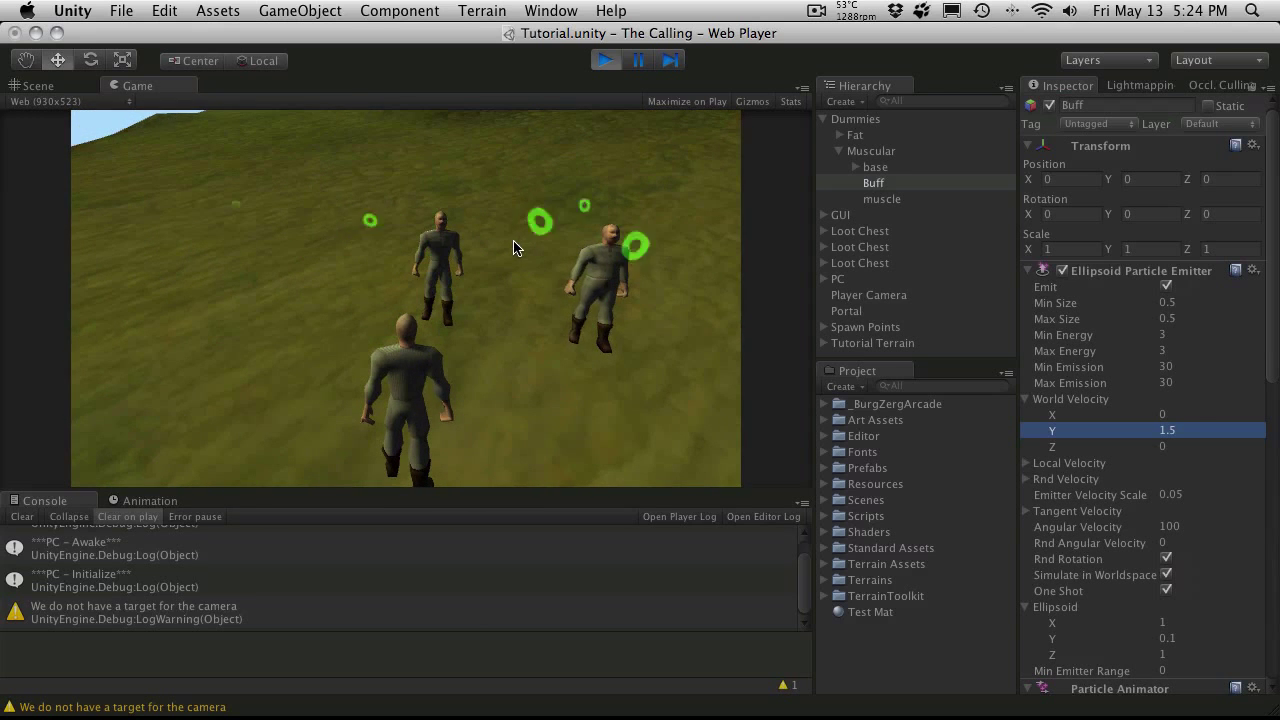
pyautogui.doubleClick(1197, 430)
pyautogui.write('2')
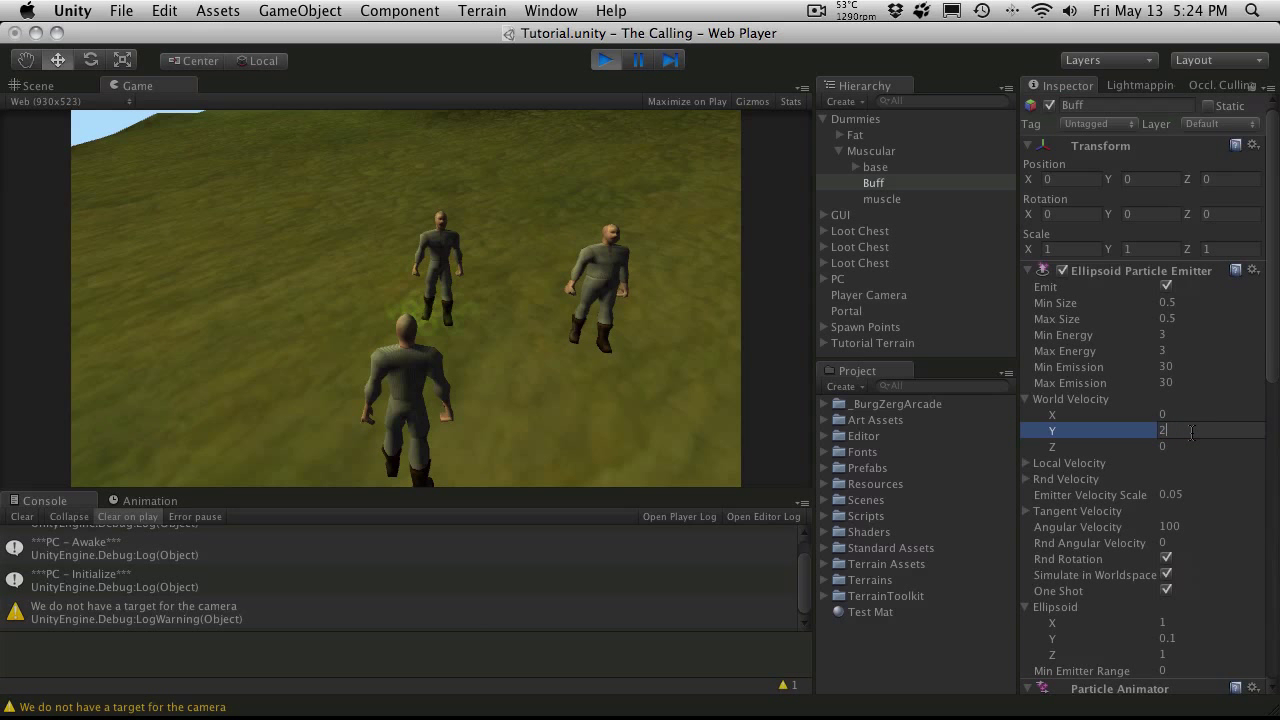
pyautogui.press('Return')
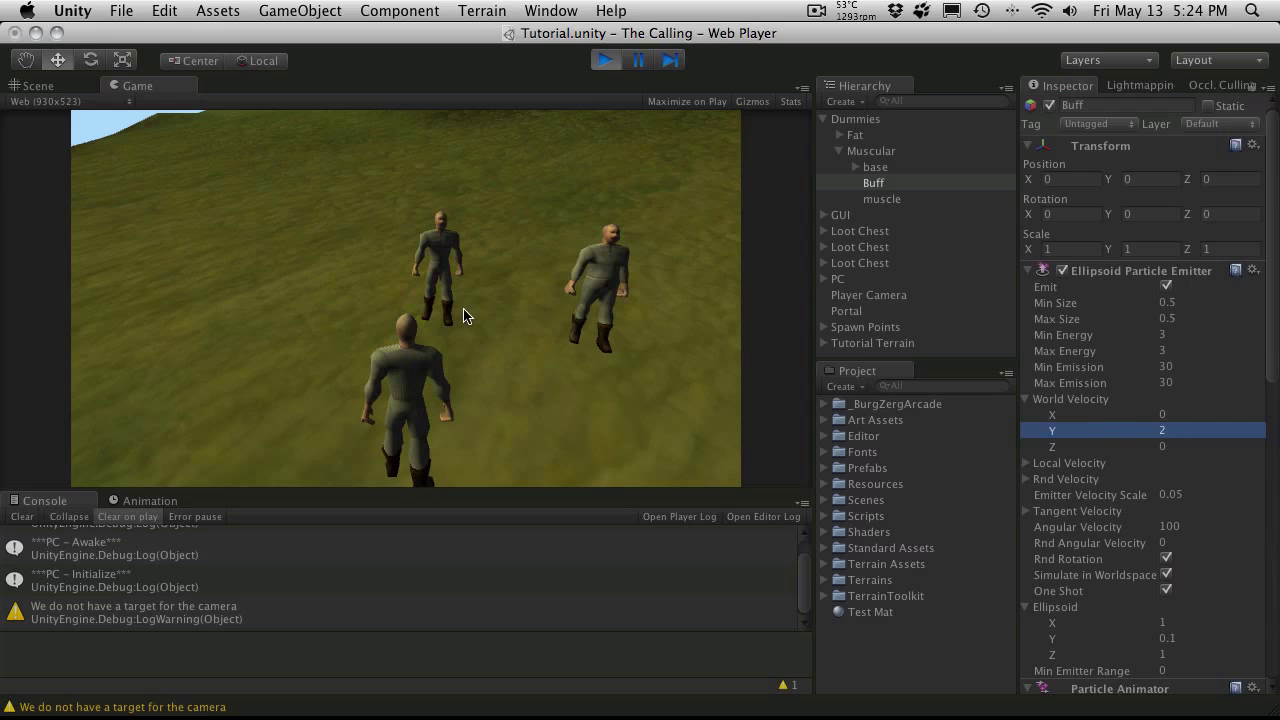
pyautogui.press('d')
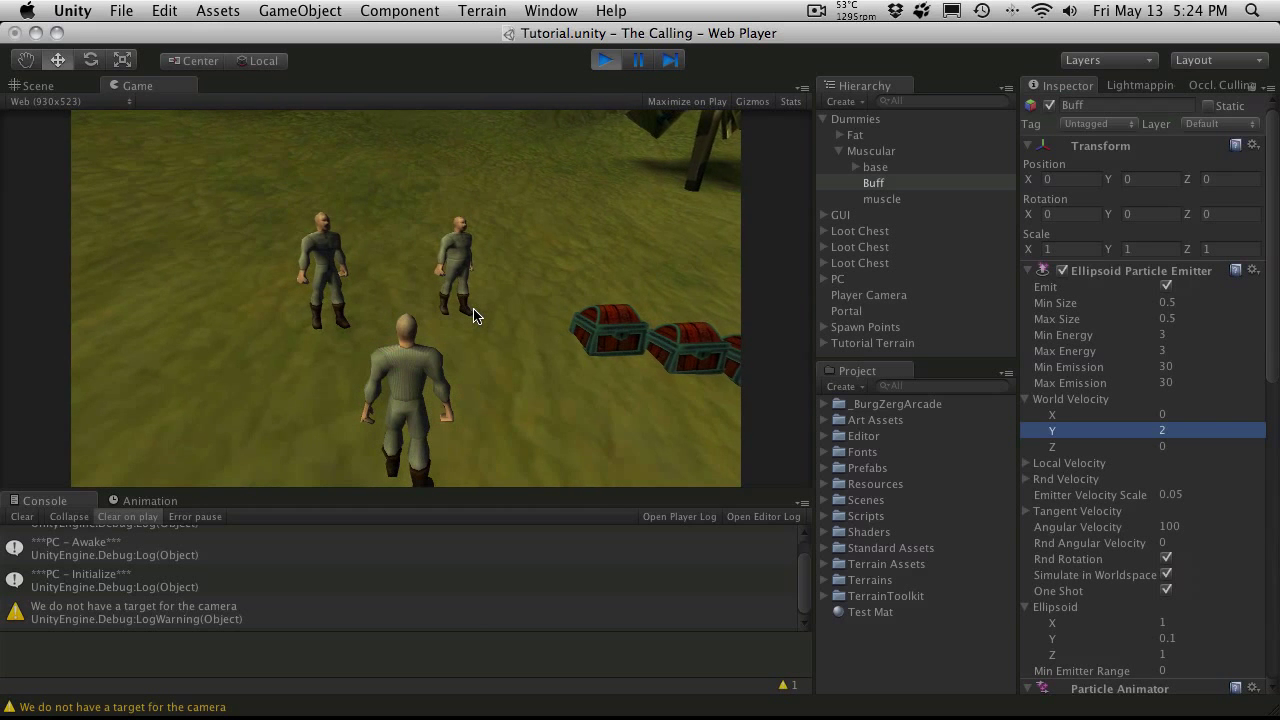
pyautogui.click(604, 61)
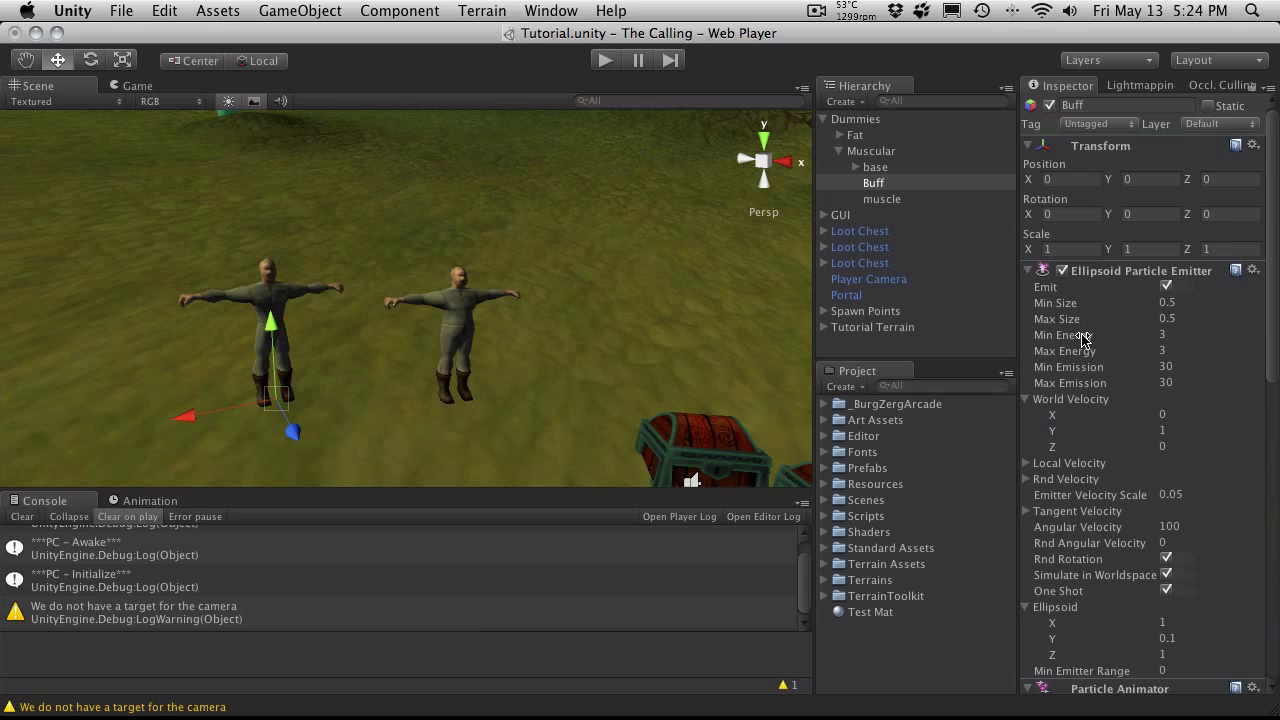
# - Duplicate the Buff effect and move the copy under the Fat dummy
pyautogui.click(1027, 399)
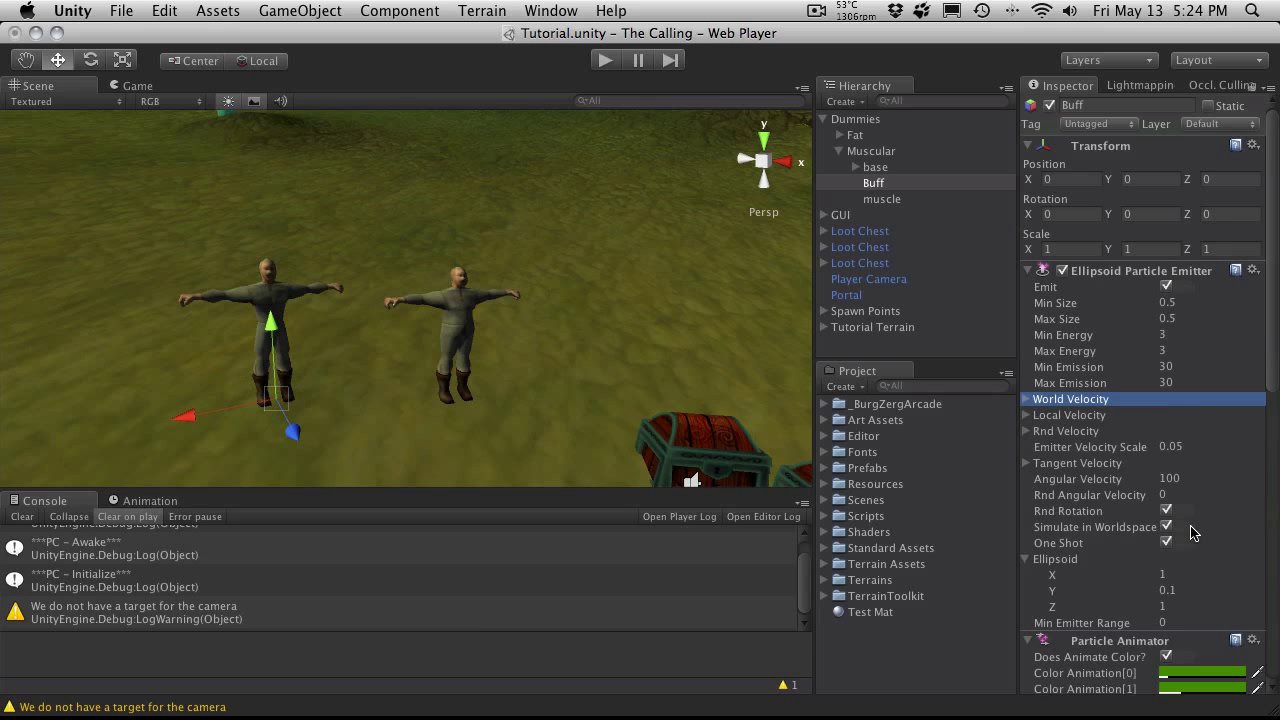
pyautogui.scroll(-5, 1210, 575)
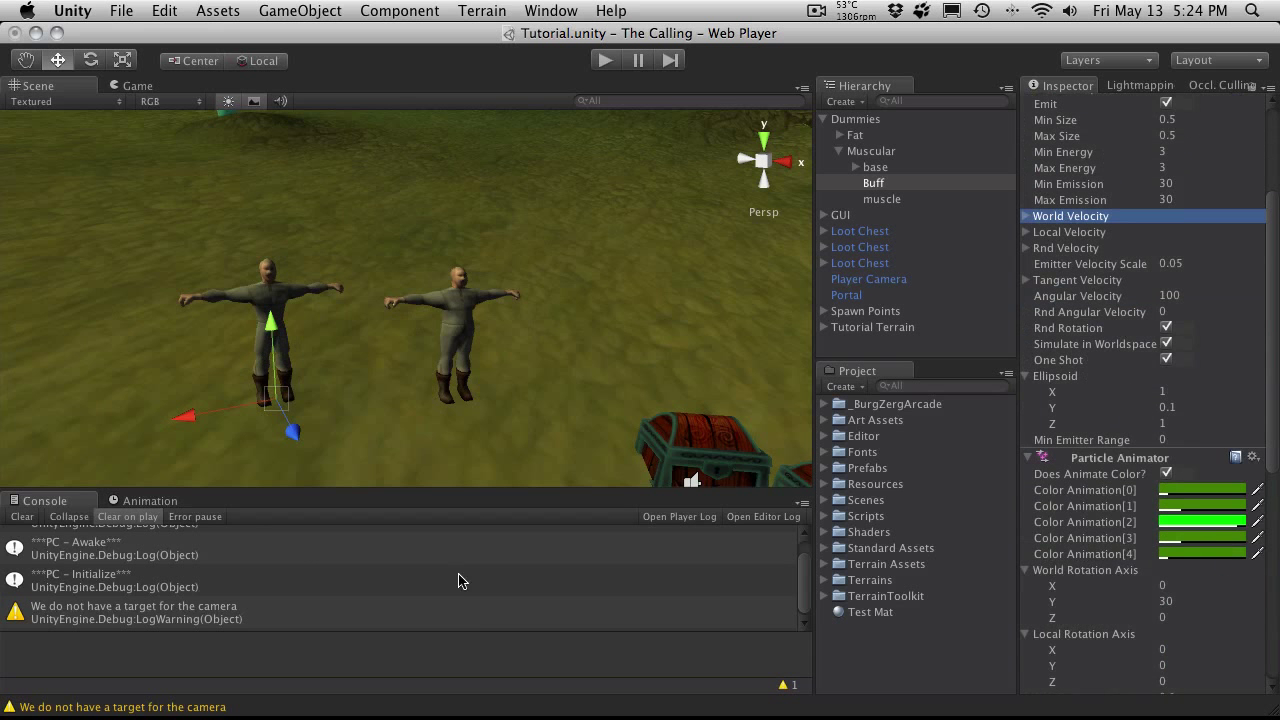
pyautogui.click(381, 424)
pyautogui.click(267, 280)
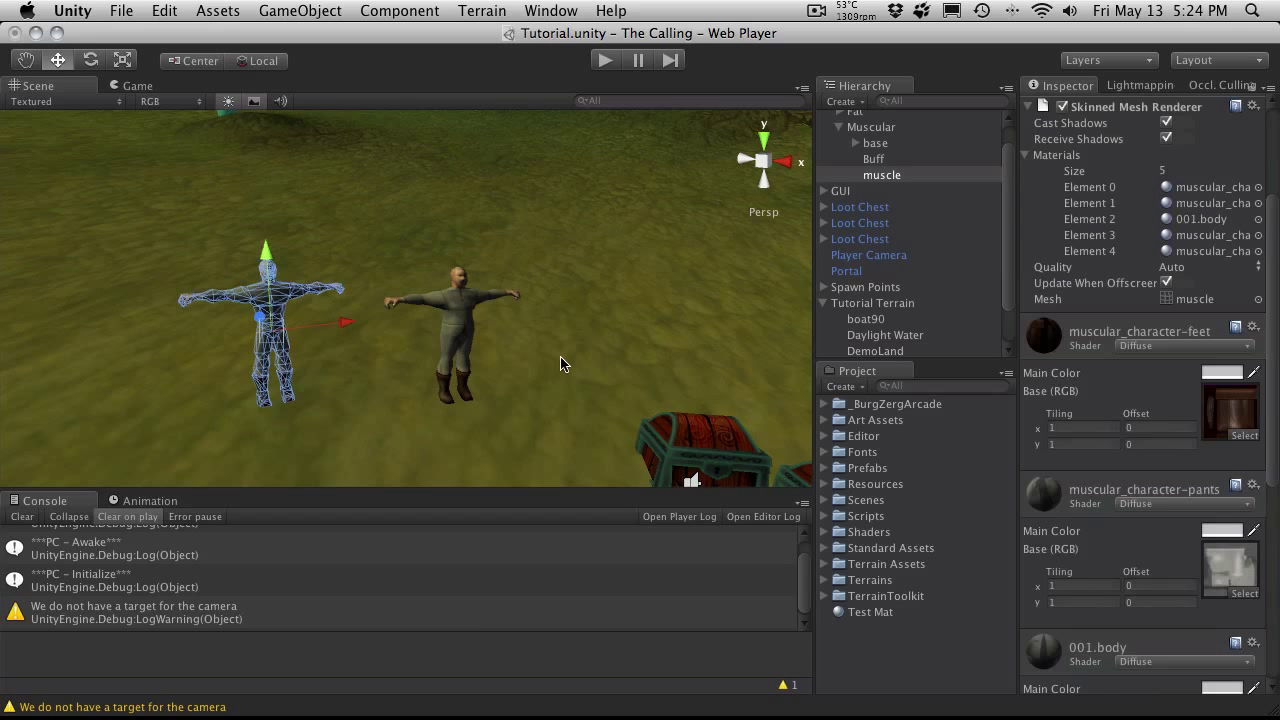
pyautogui.click(873, 159)
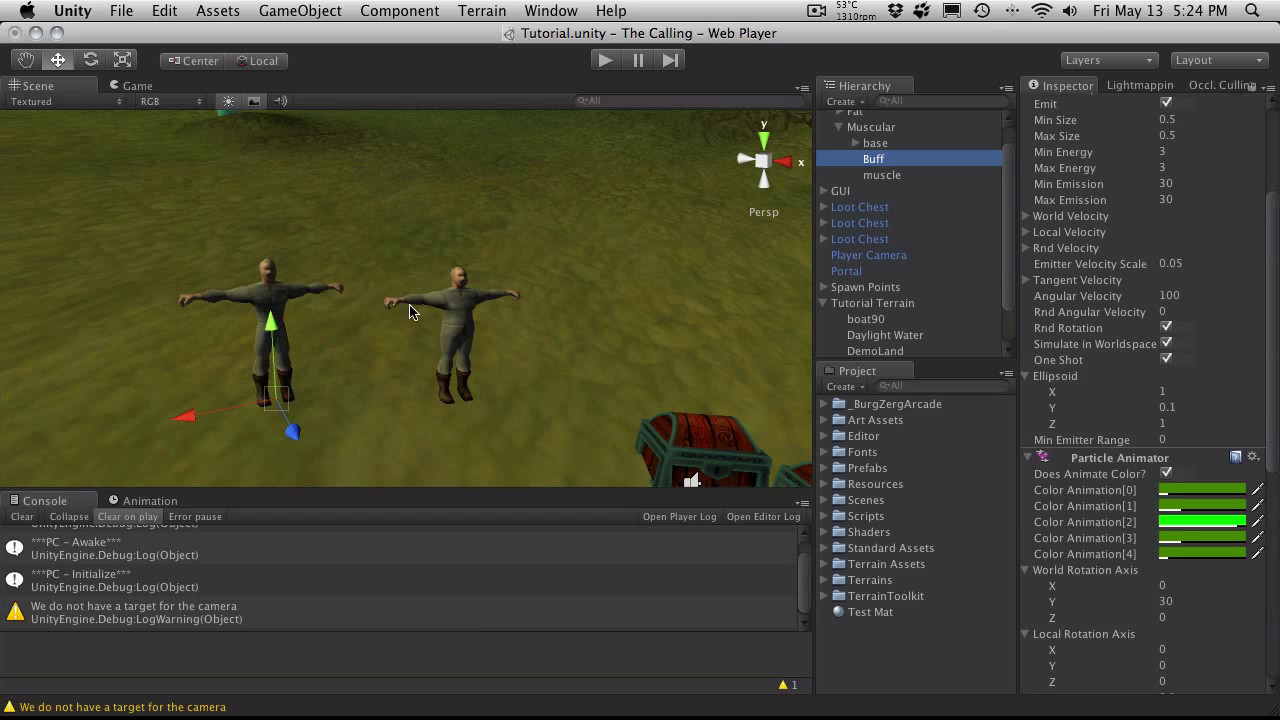
pyautogui.press('super+d')
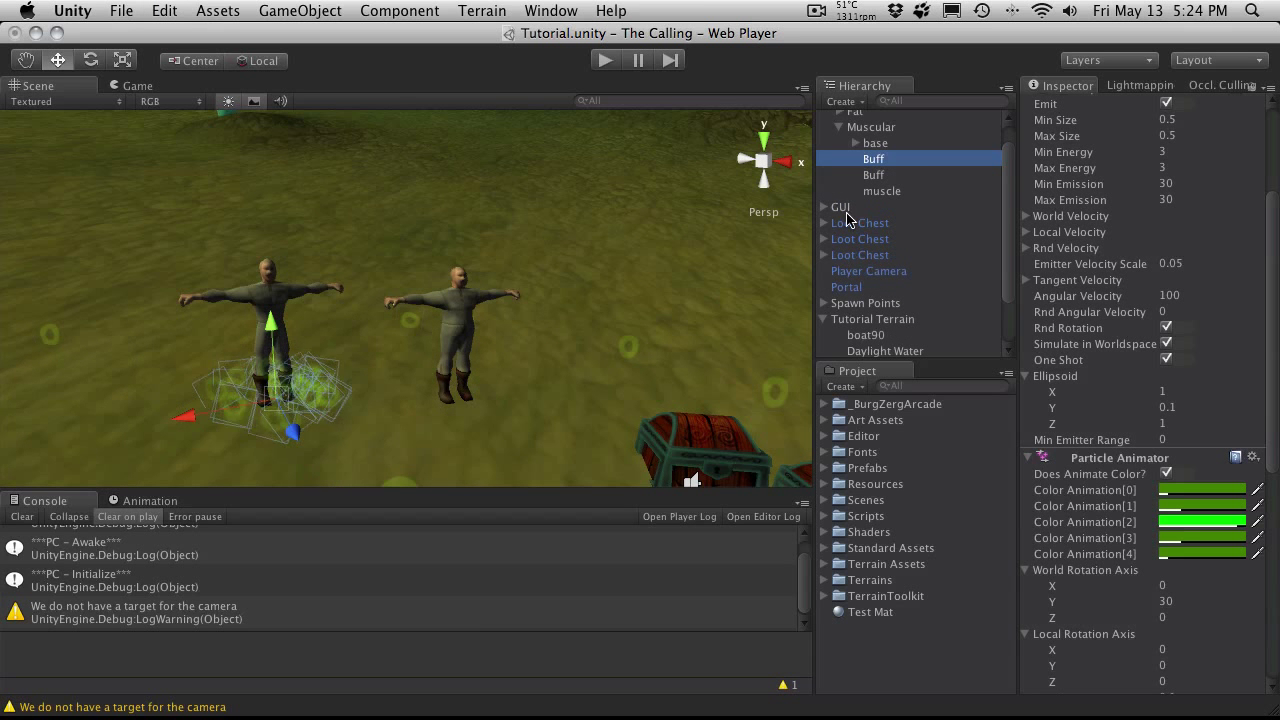
pyautogui.scroll(1, 920, 201)
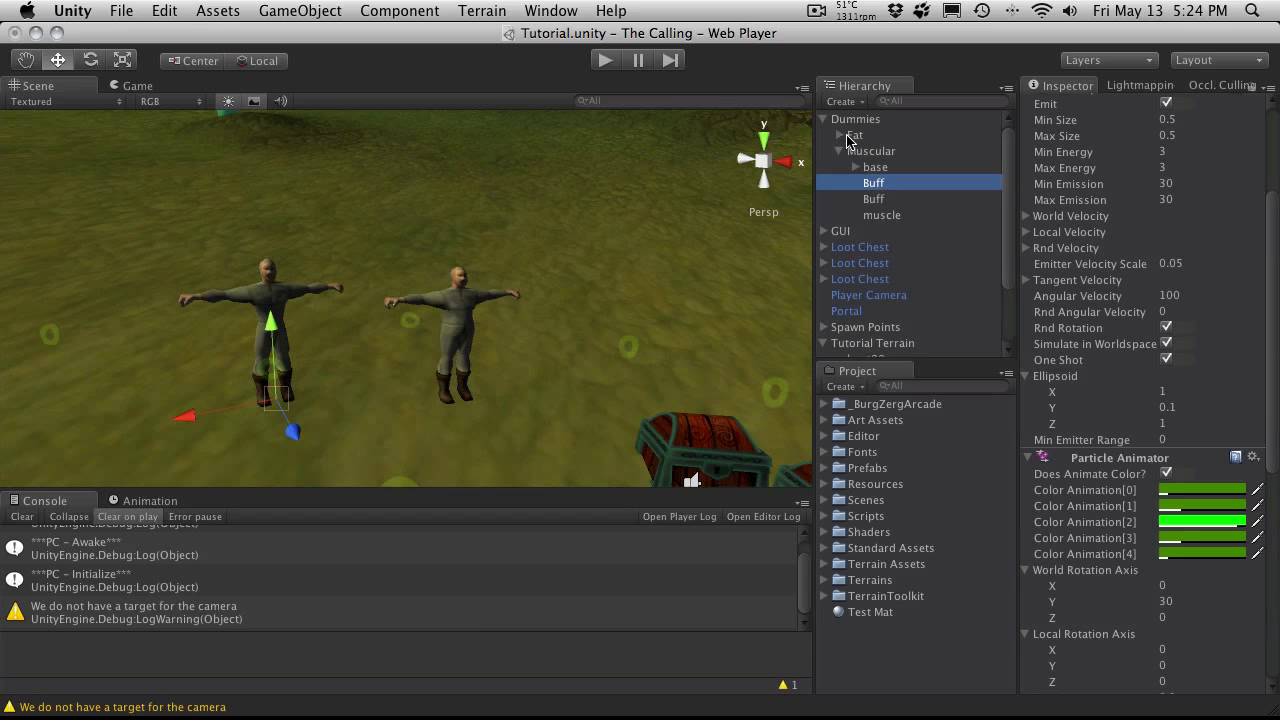
pyautogui.moveTo(866, 186); pyautogui.dragTo(868, 138)
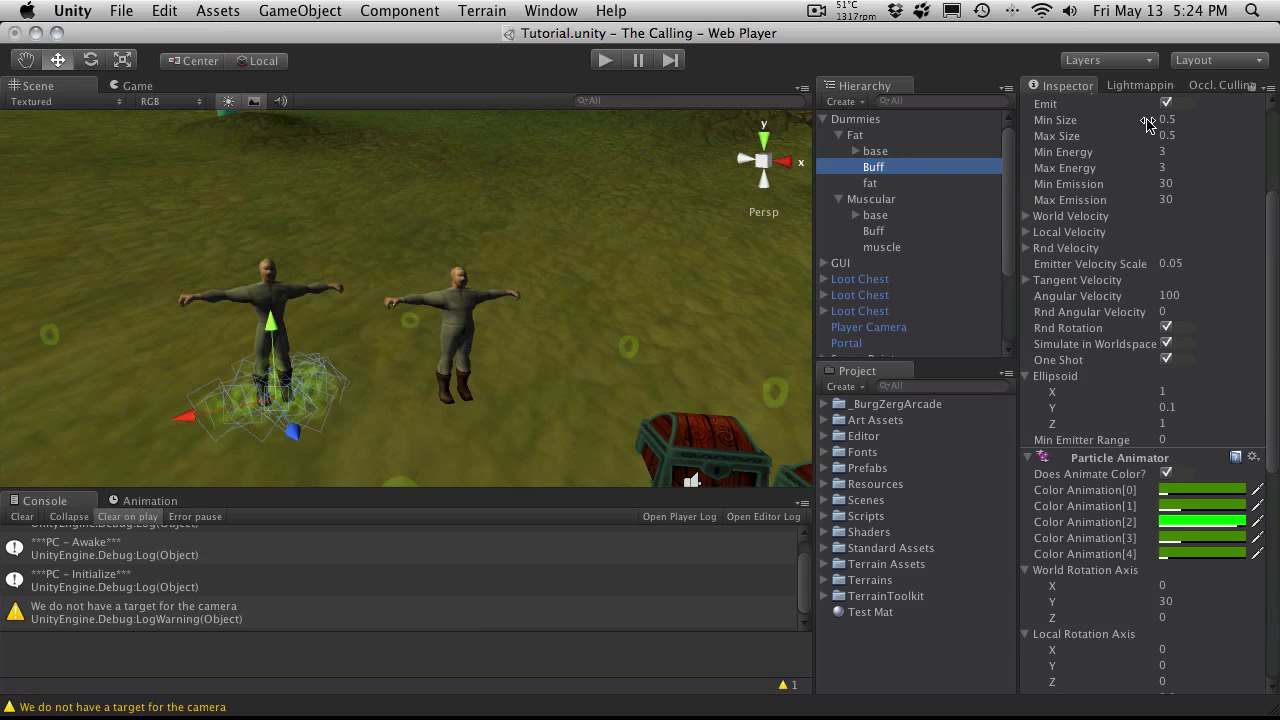
# - Rename the copy DeBuff, reset its Transform and set Position Y to 3
pyautogui.click(897, 170)
pyautogui.write('De')
pyautogui.press('Return')
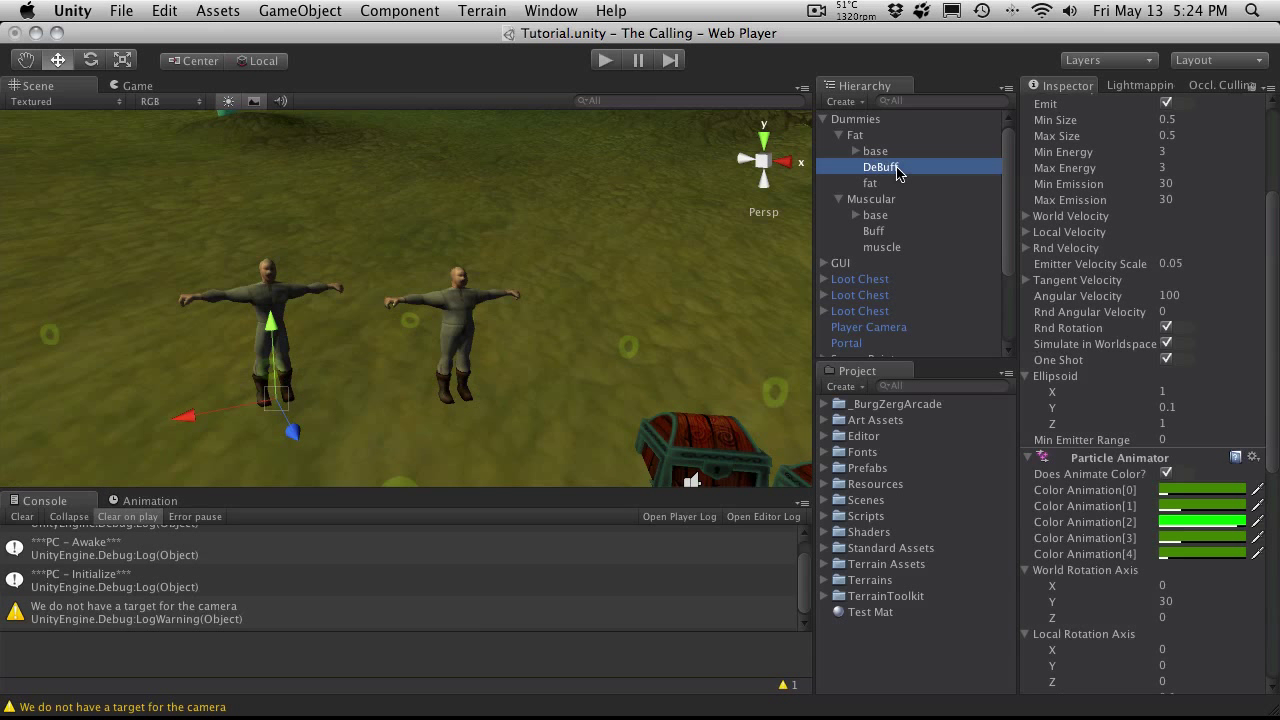
pyautogui.scroll(5, 1193, 147)
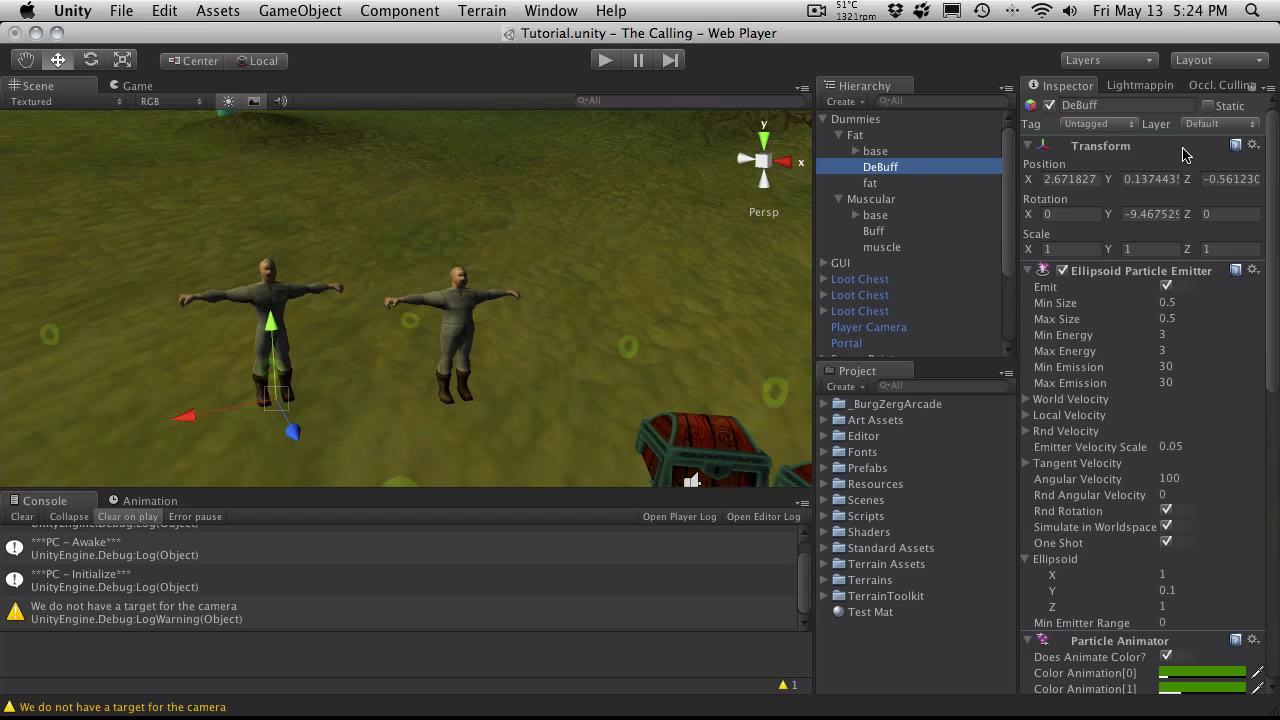
pyautogui.click(1253, 145)
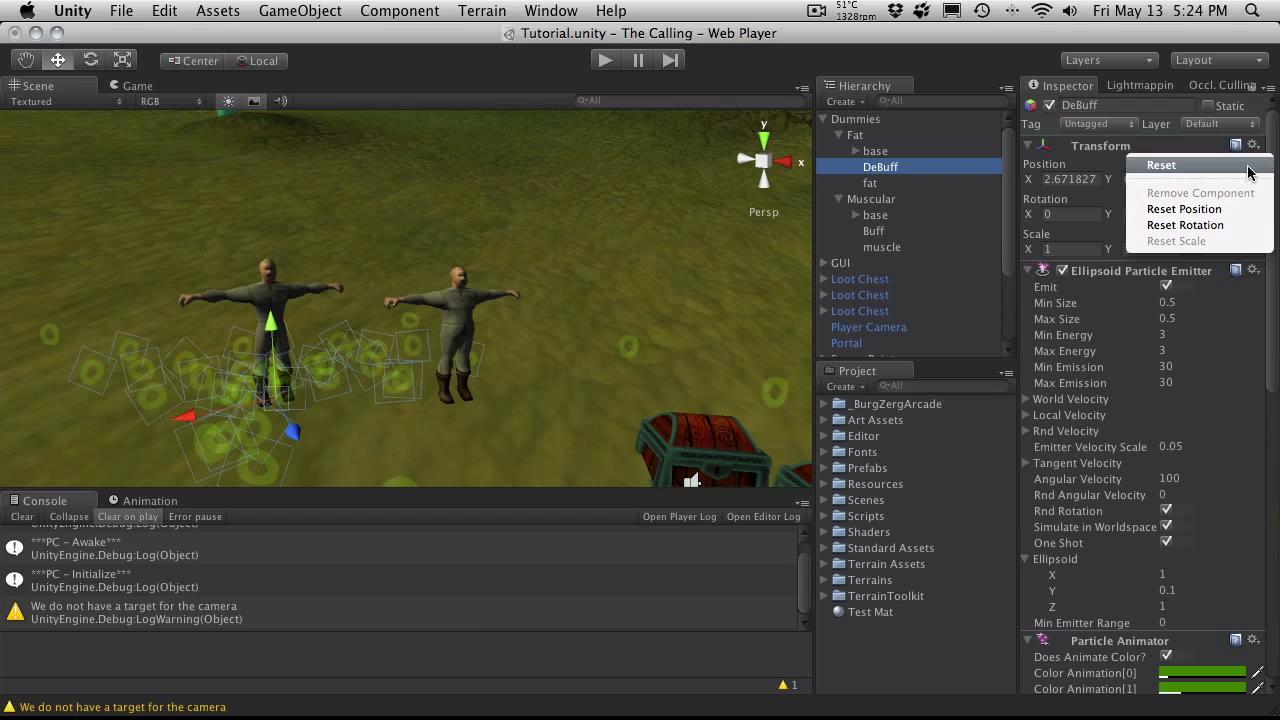
pyautogui.click(1240, 166)
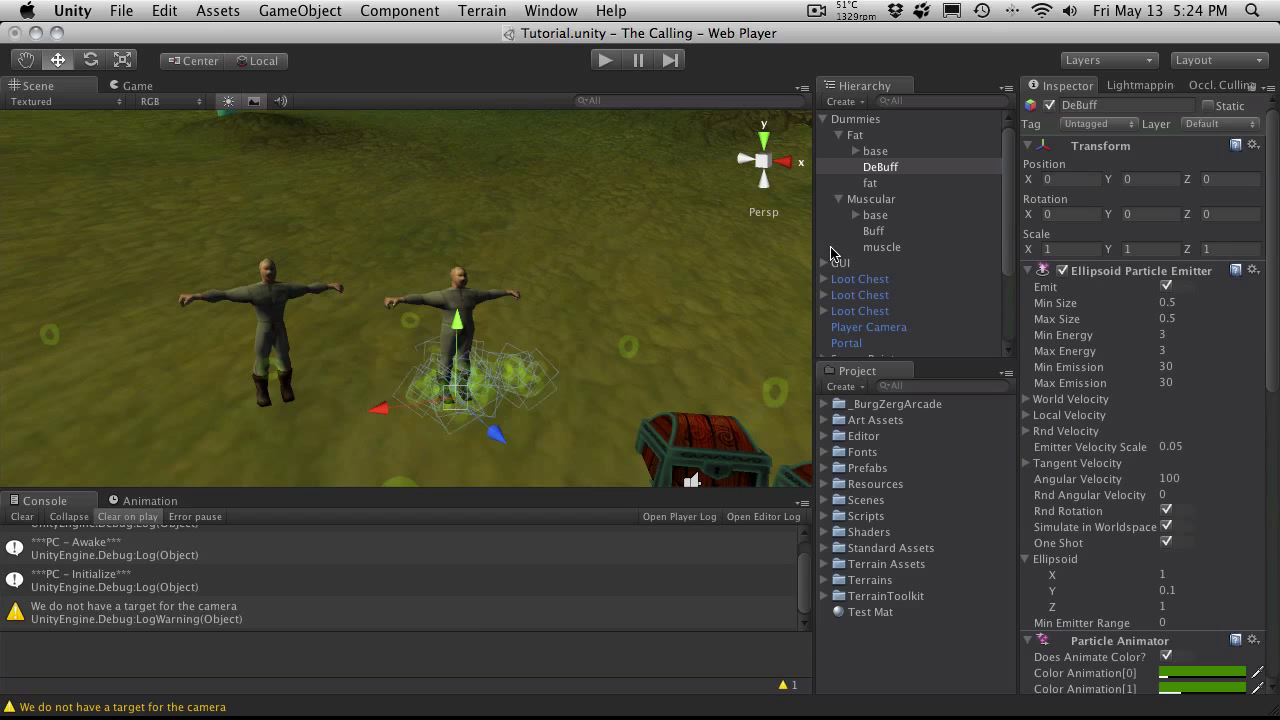
pyautogui.write('3')
pyautogui.press('Return')
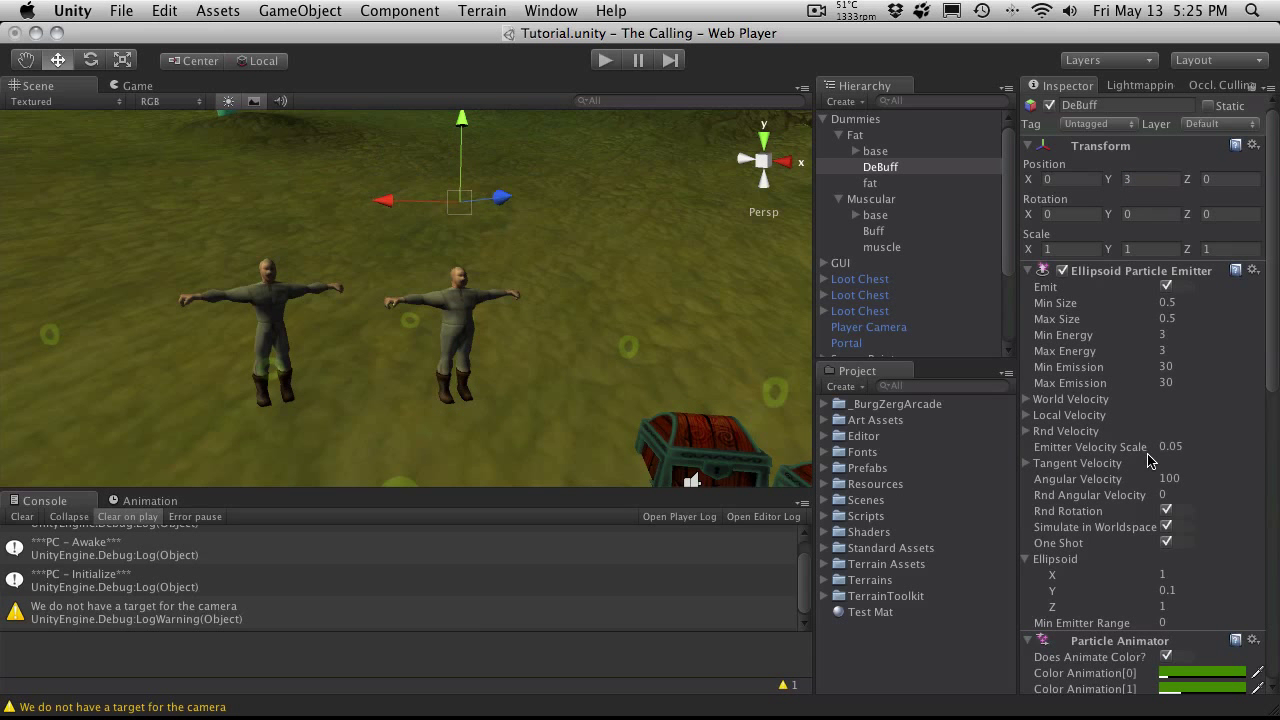
# - Set Buff's World Velocity Y to 2
pyautogui.click(1025, 400)
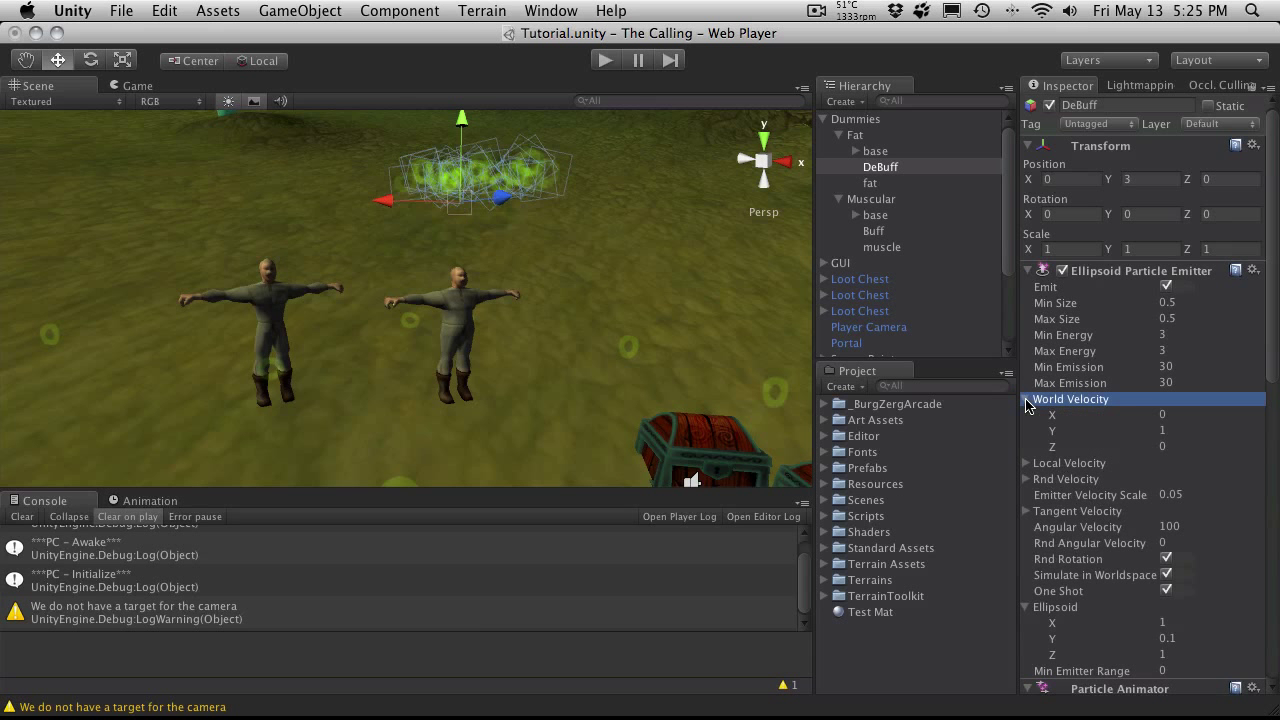
pyautogui.click(1200, 432)
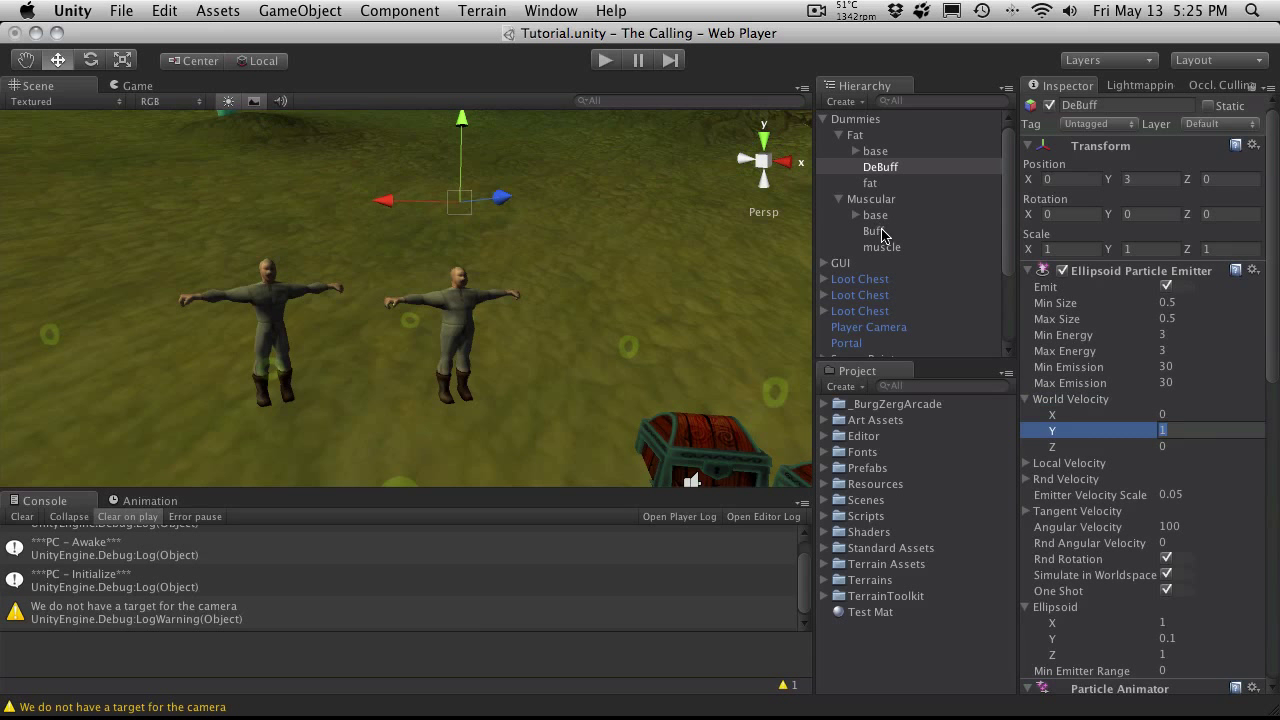
pyautogui.click(875, 231)
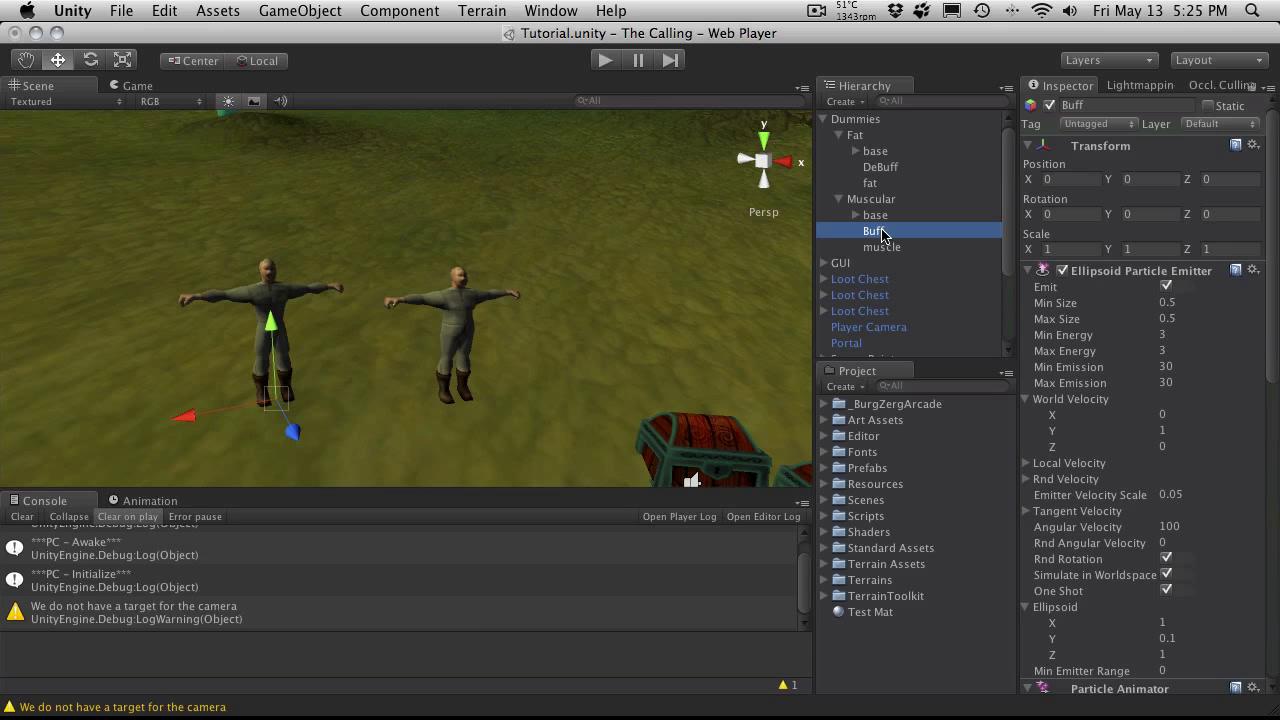
pyautogui.click(1193, 436)
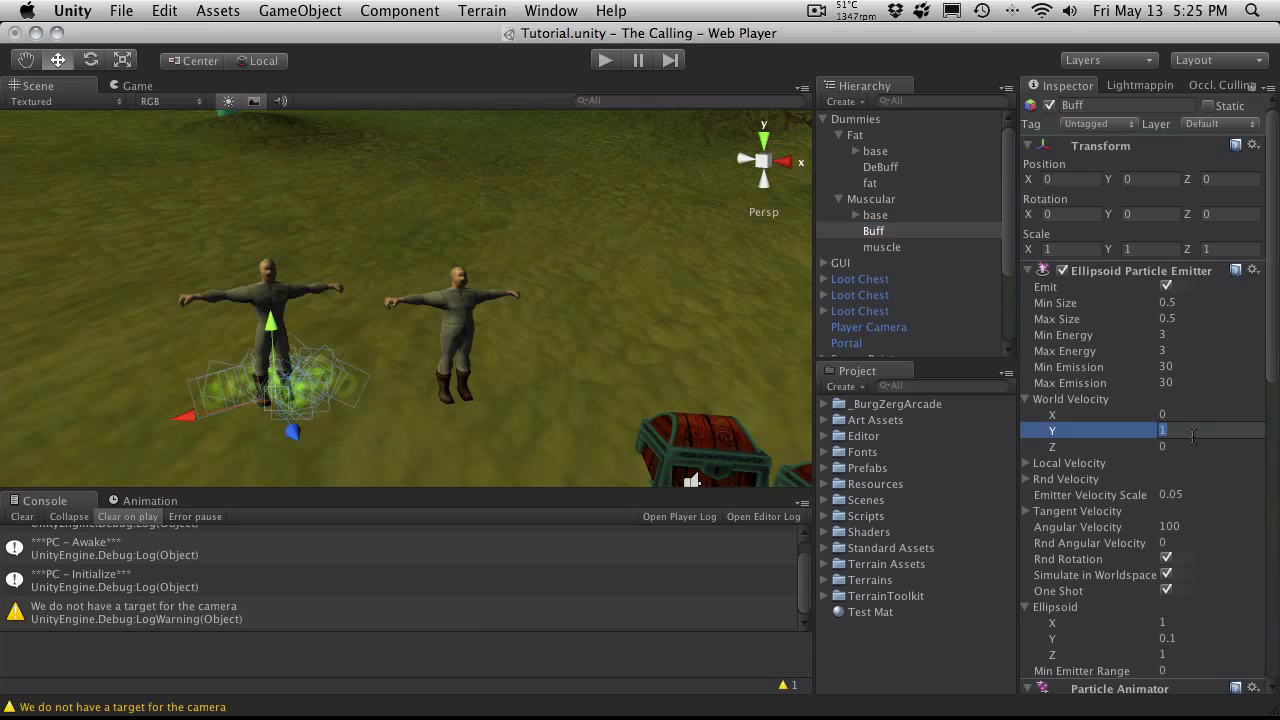
pyautogui.write('2')
pyautogui.press('Return')
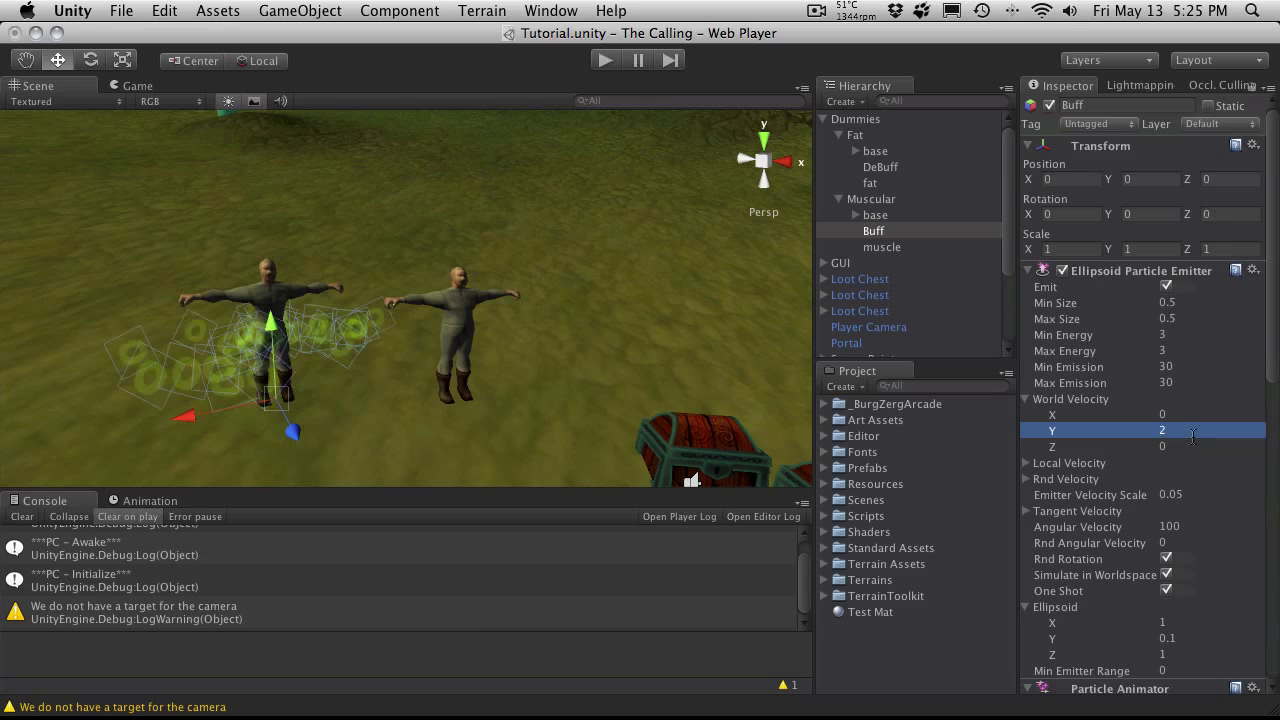
# - Set DeBuff's World Velocity Y to -2
pyautogui.click(882, 167)
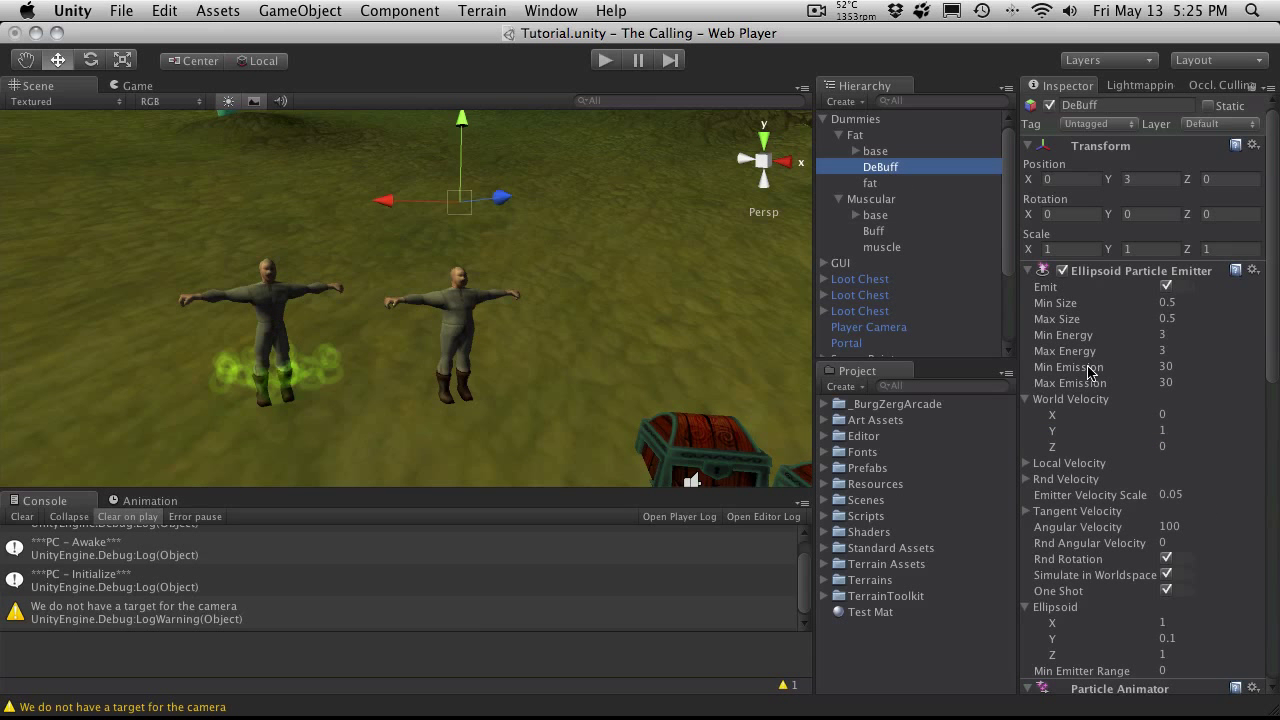
pyautogui.click(1170, 430)
pyautogui.write('2')
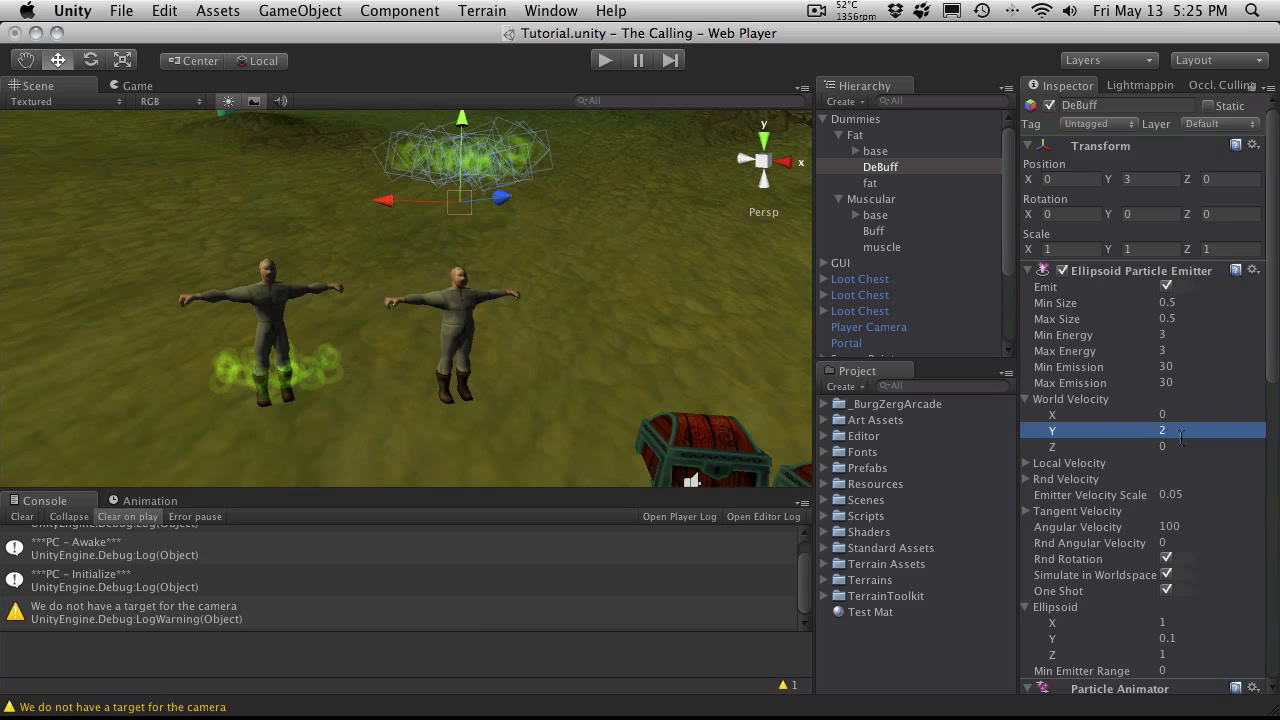
pyautogui.click(1181, 432)
pyautogui.write('-2')
pyautogui.press('Return')
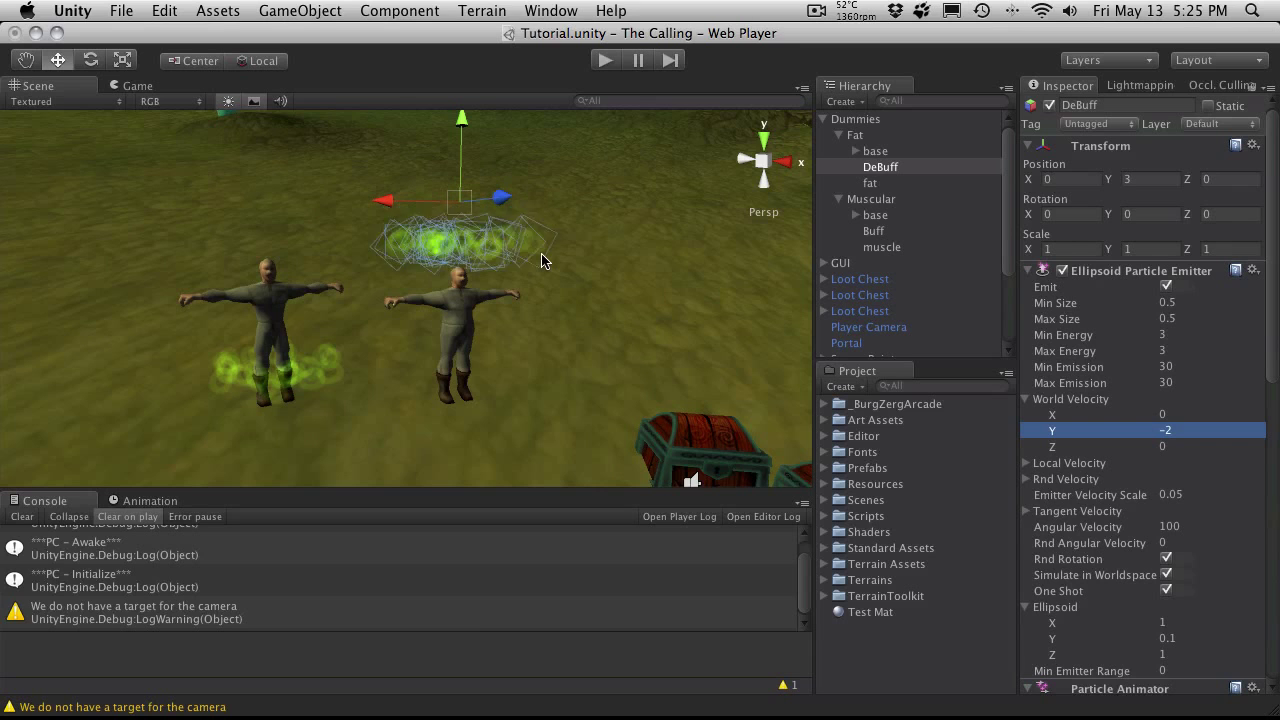
# - Play-test both effects, lower DeBuff to Position Y 2, and play-test again
pyautogui.click(606, 59)
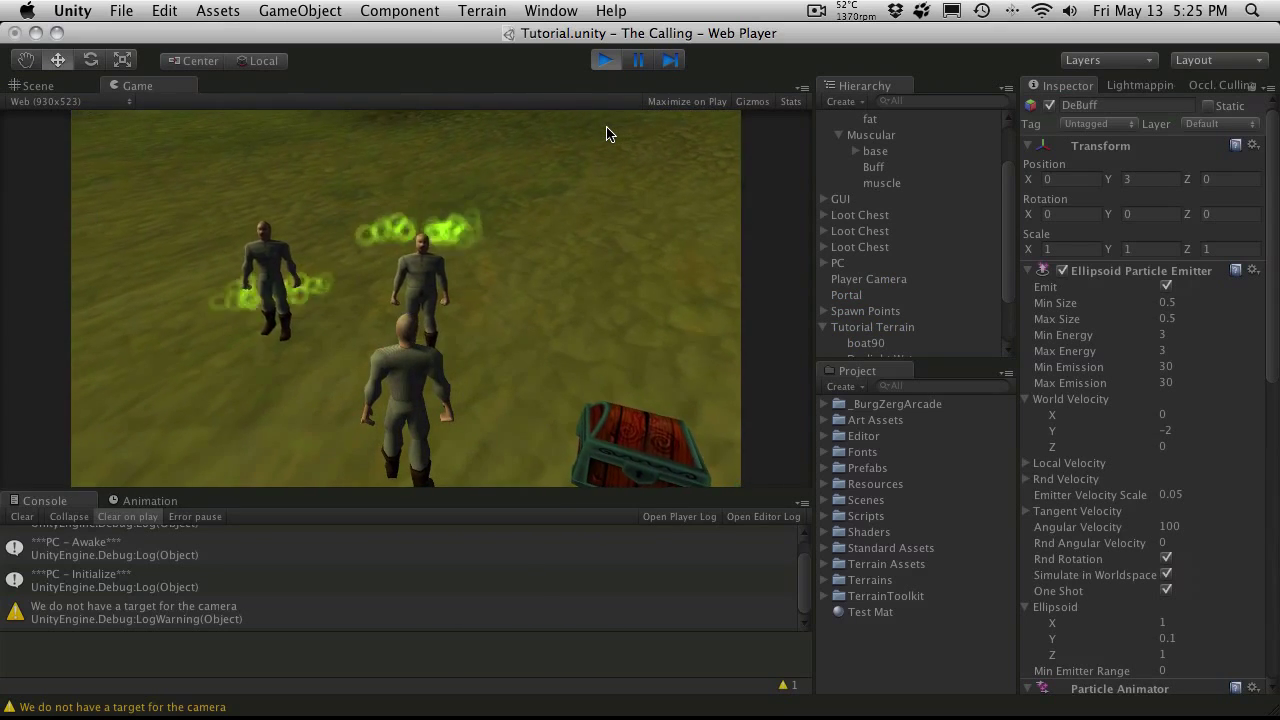
pyautogui.click(617, 61)
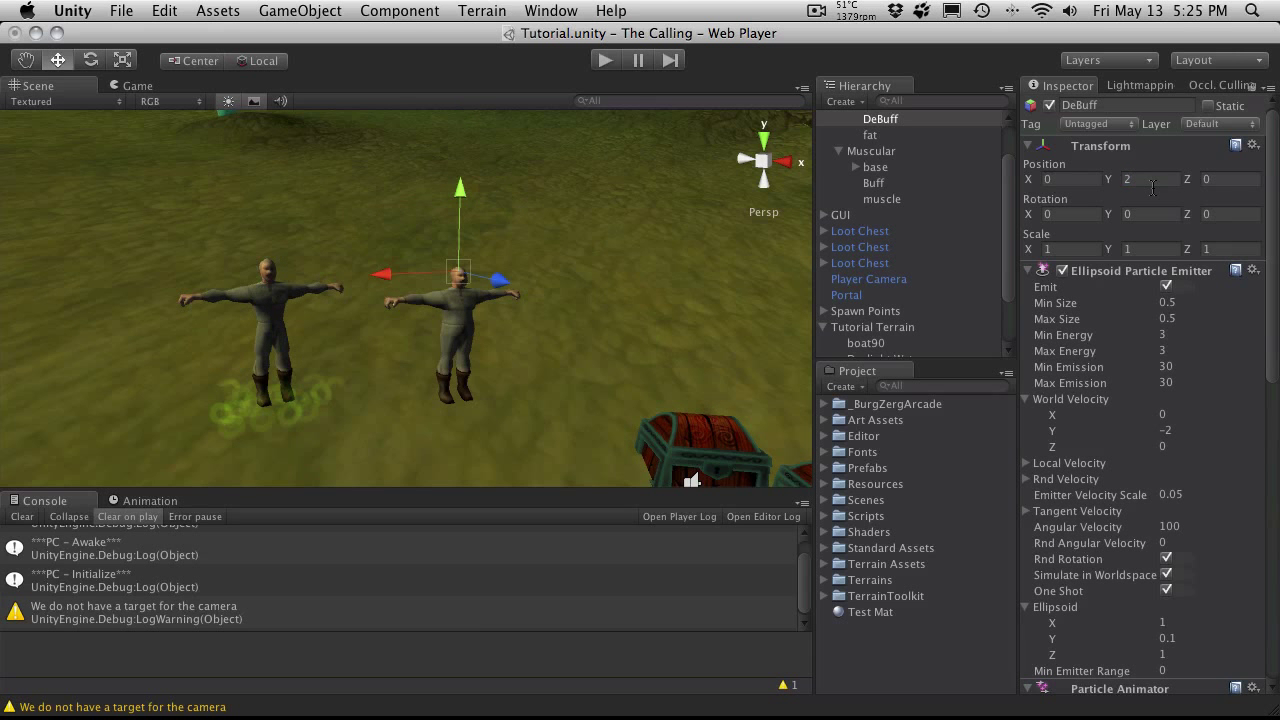
pyautogui.click(605, 60)
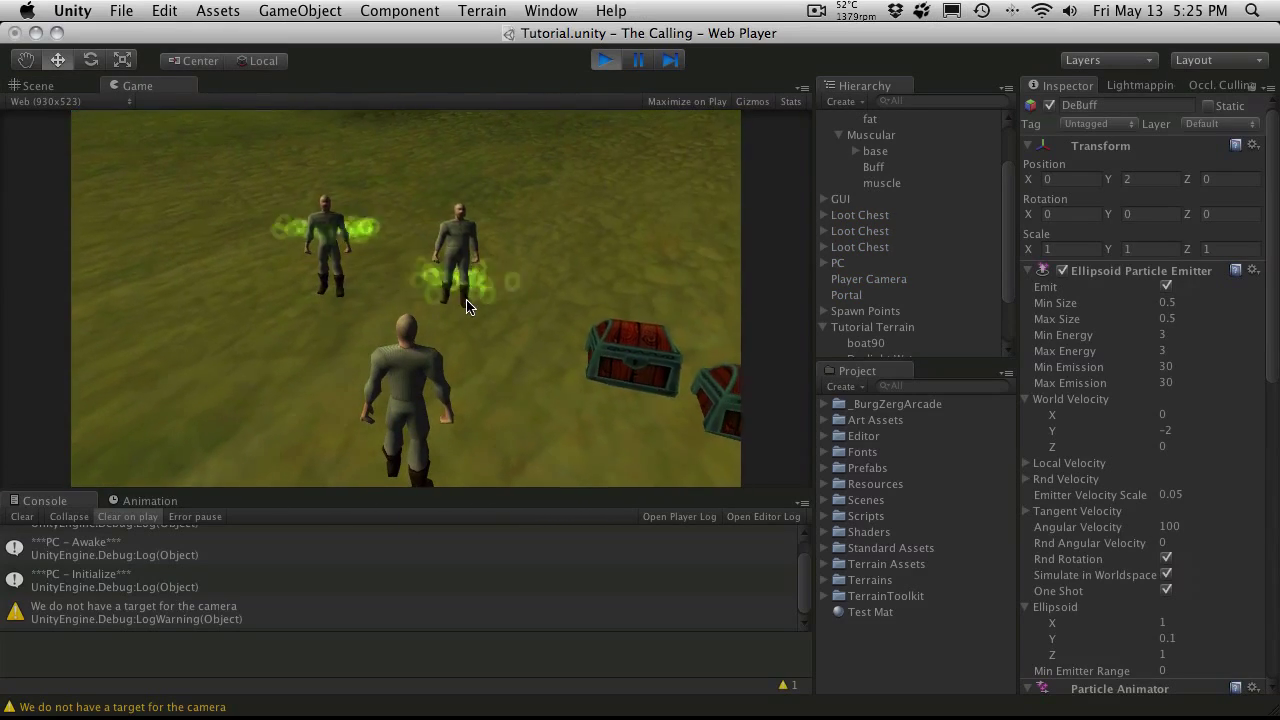
pyautogui.click(605, 62)
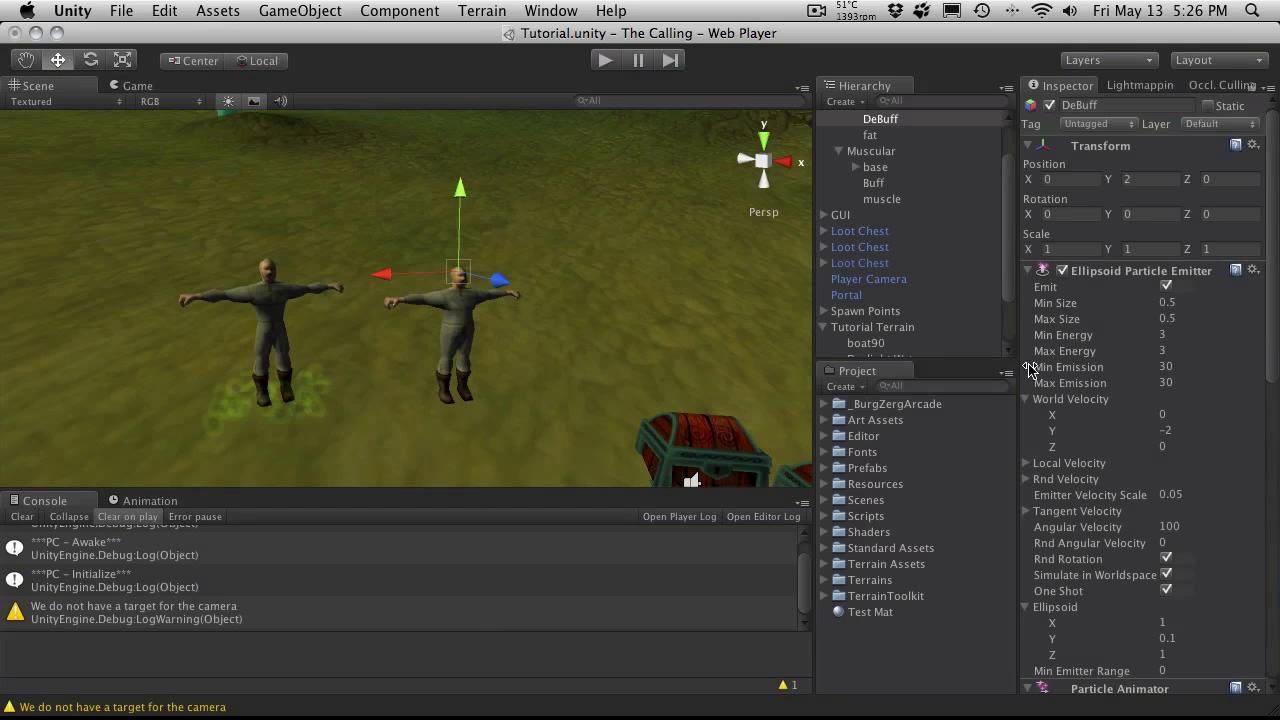
# - Recolour the first, second, fourth and fifth colour animation stages dark red
pyautogui.scroll(-5, 1200, 440)
pyautogui.click(1190, 452)
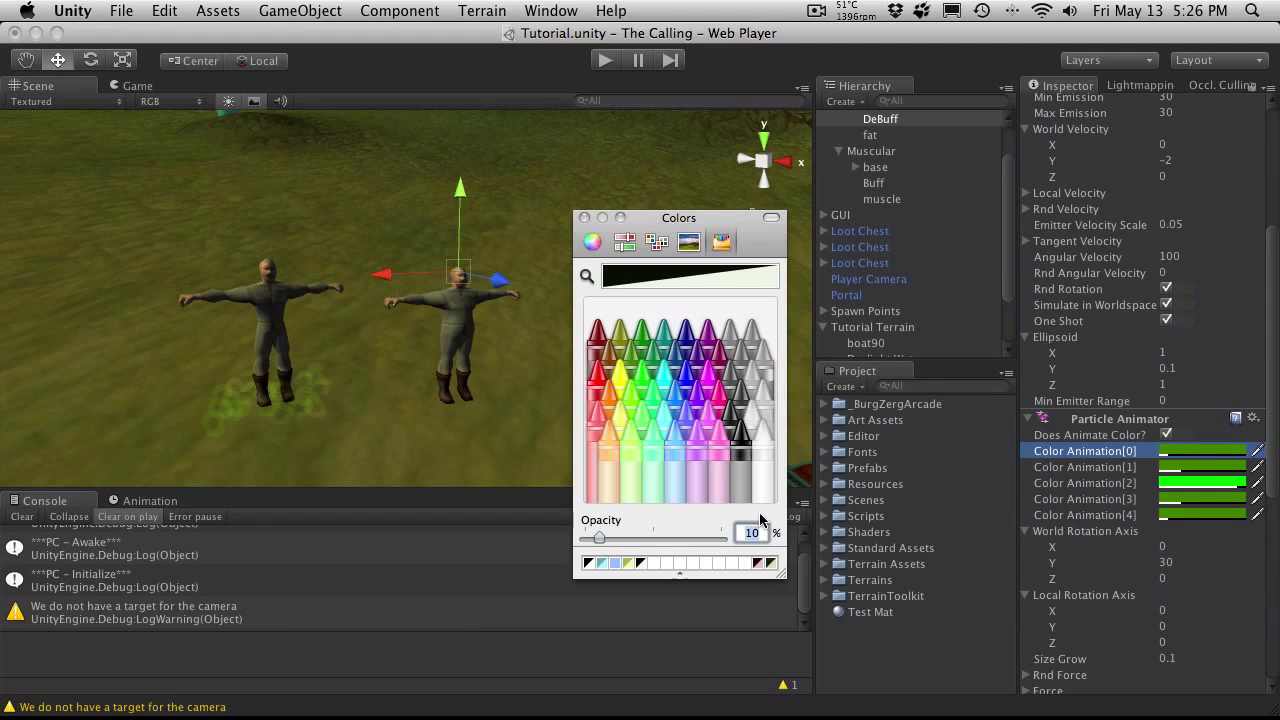
pyautogui.click(757, 563)
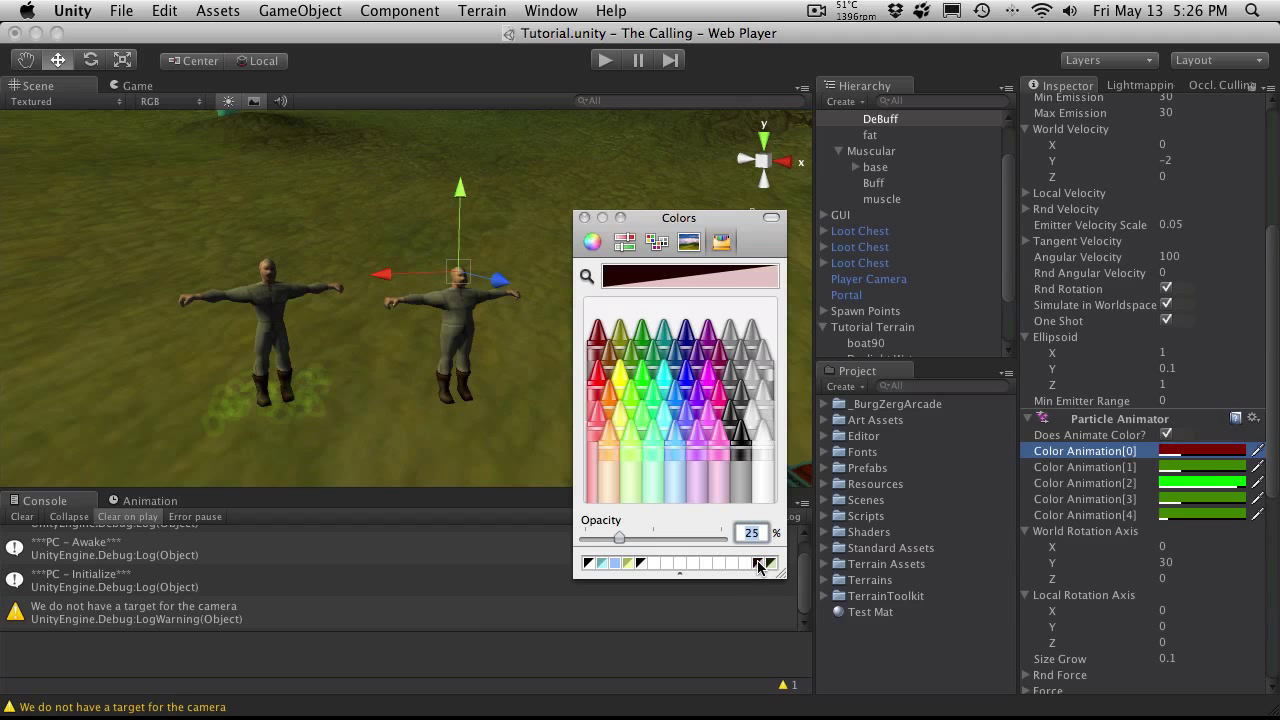
pyautogui.click(1175, 512)
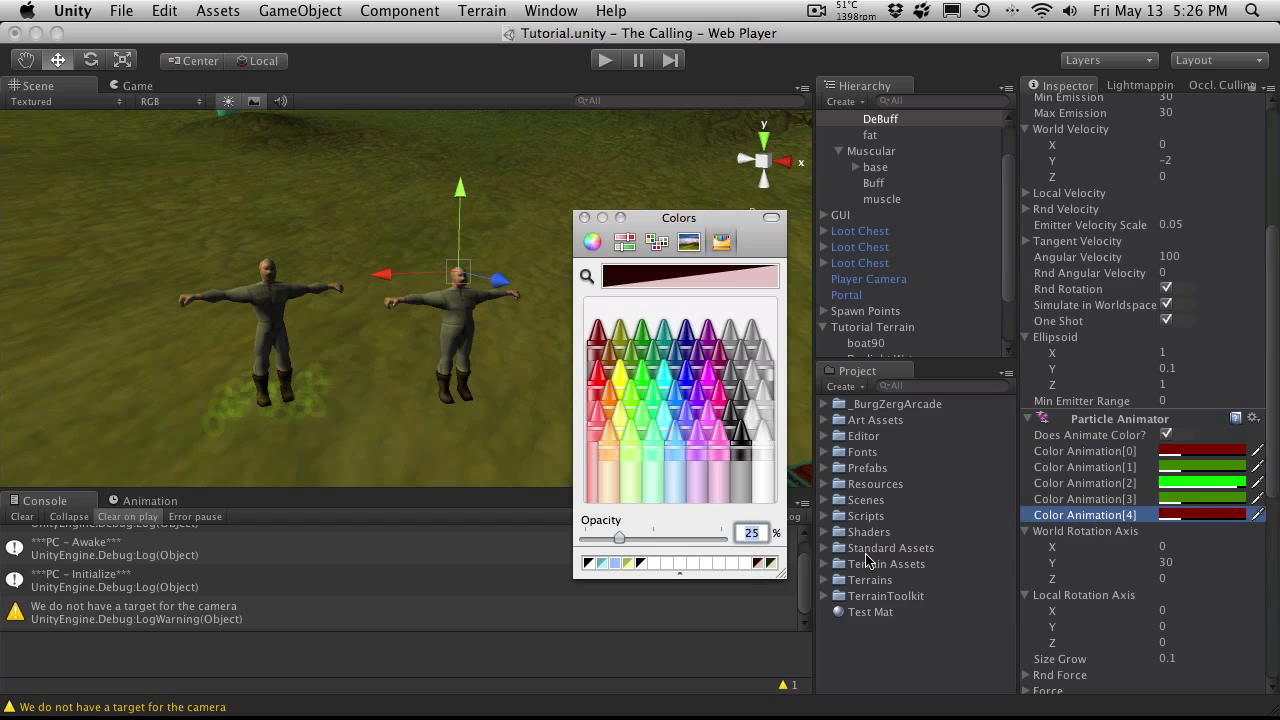
pyautogui.click(1177, 503)
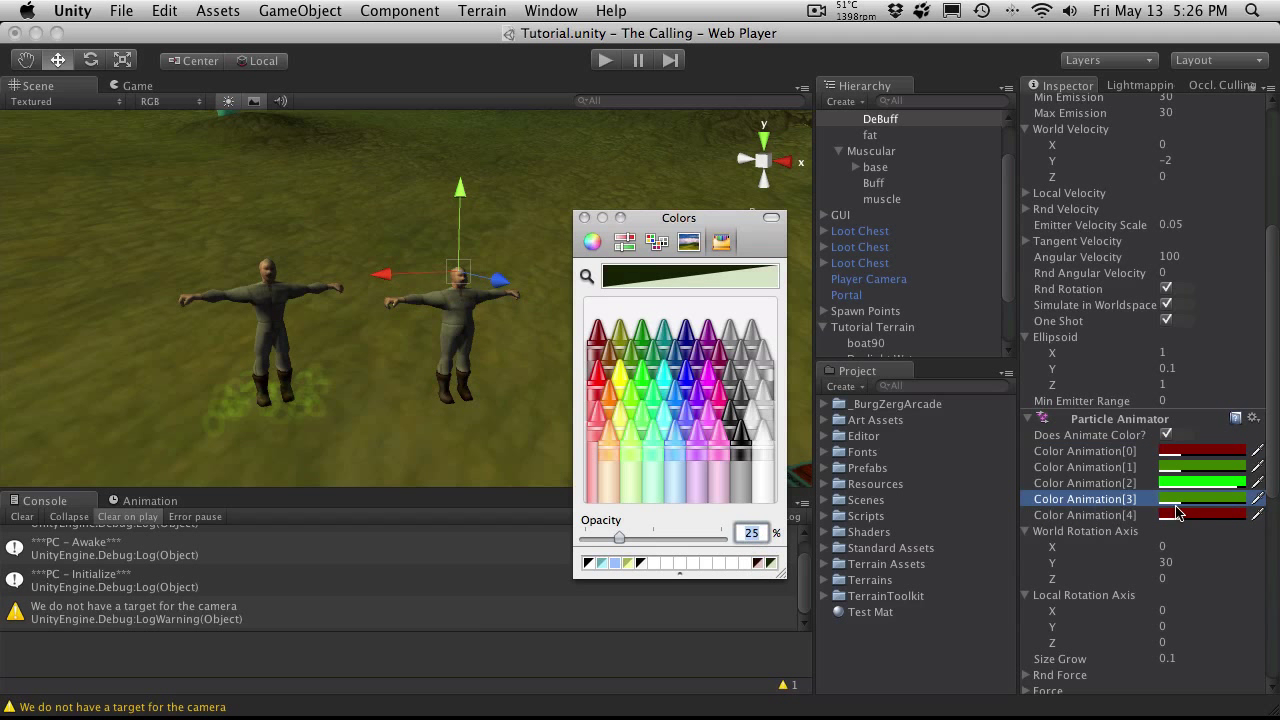
pyautogui.click(757, 563)
pyautogui.click(1176, 467)
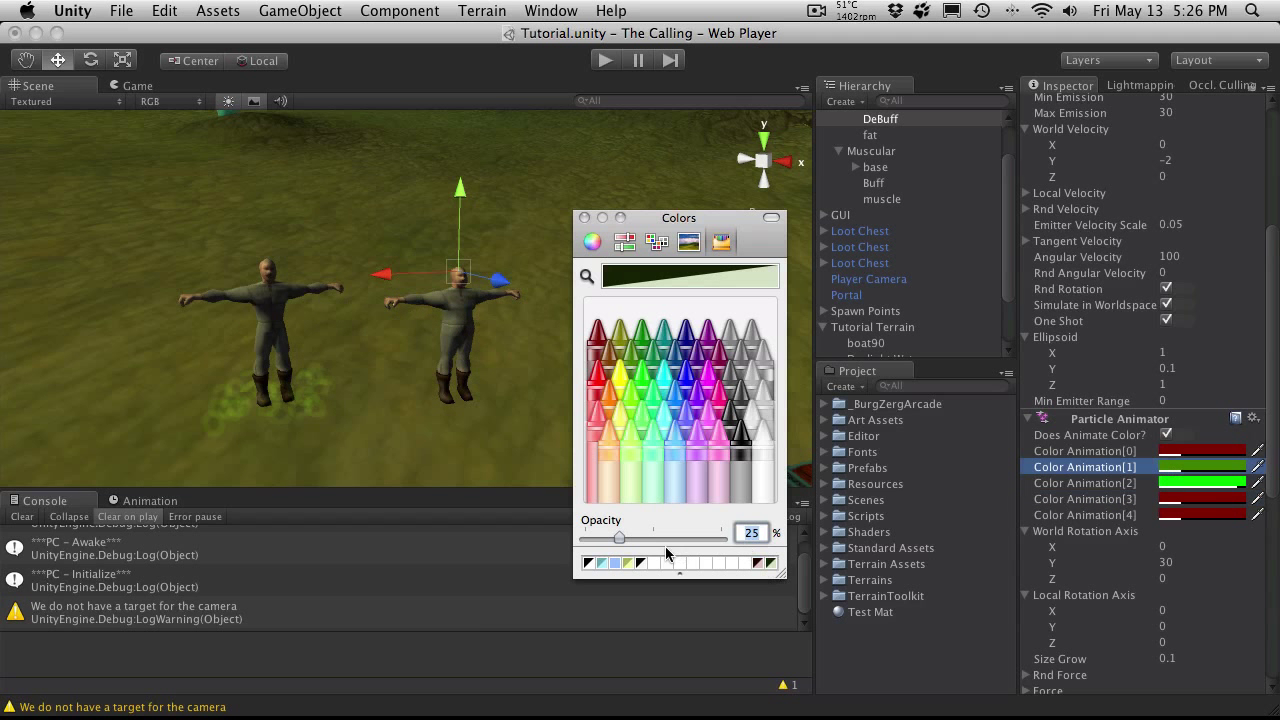
pyautogui.click(757, 563)
# - Make the middle colour stage bright Maraschino red at 90% opacity
pyautogui.click(1174, 484)
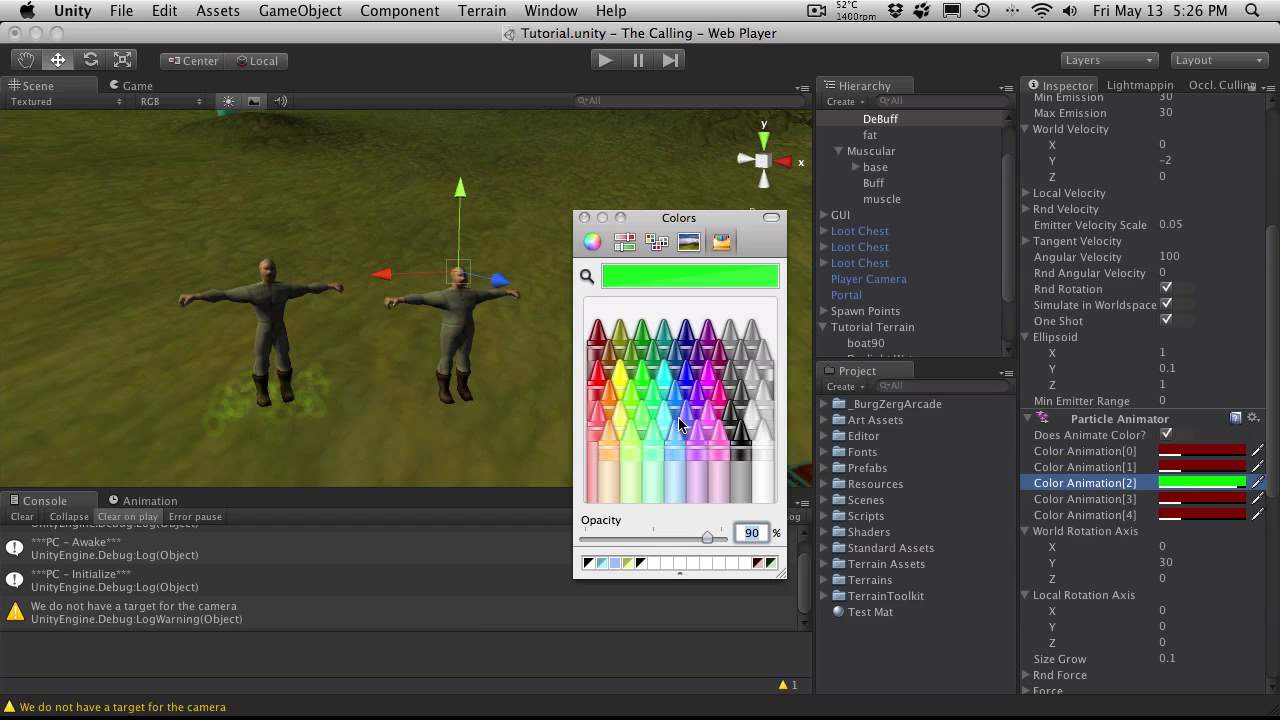
pyautogui.click(600, 383)
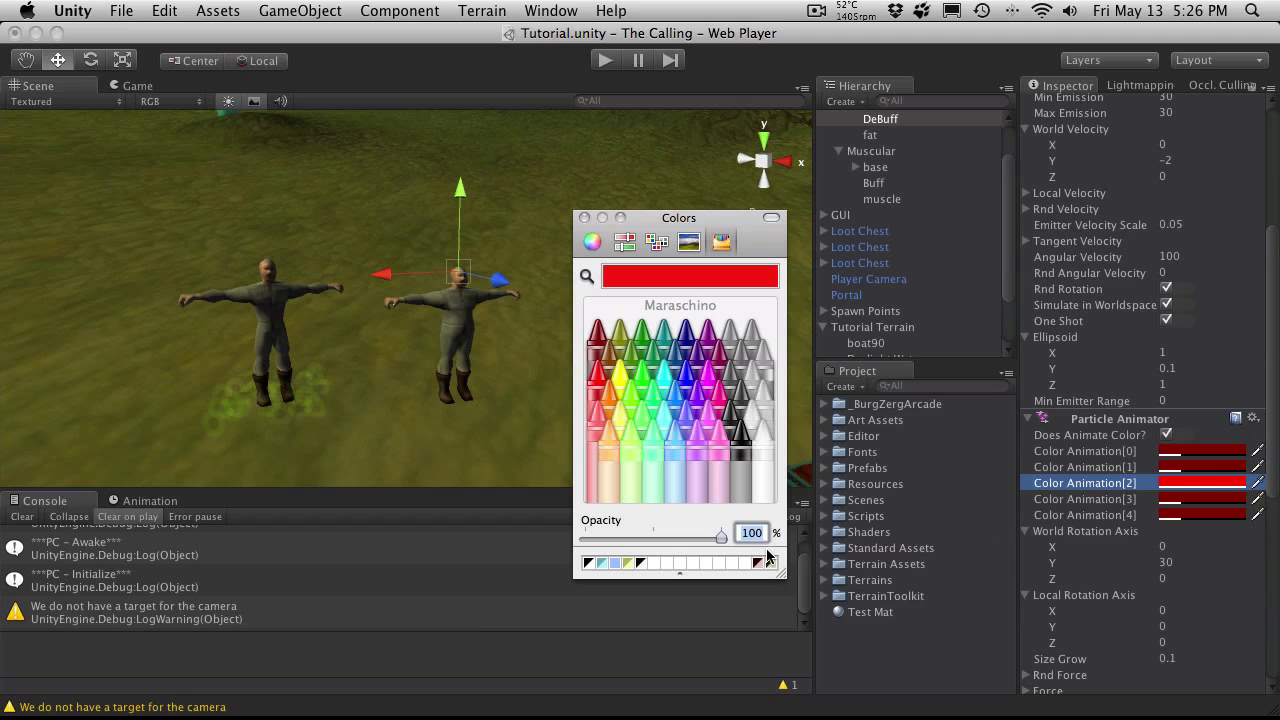
pyautogui.write('90')
pyautogui.press('Return')
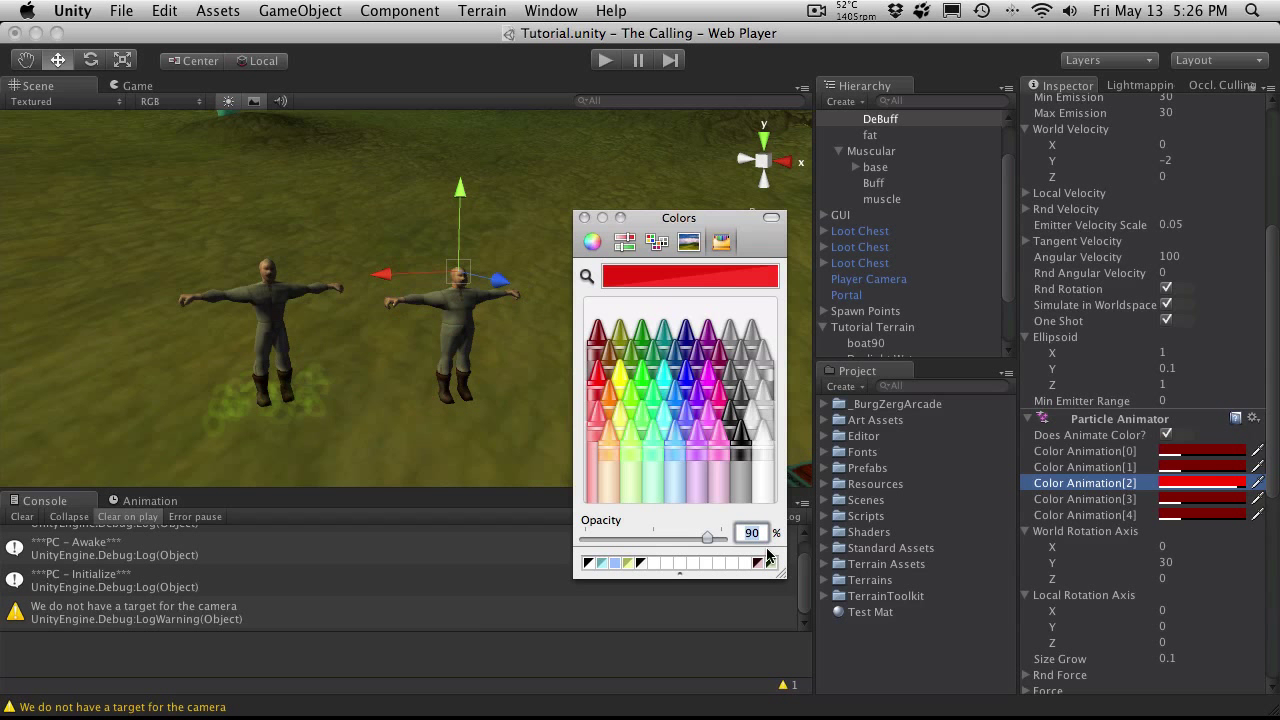
pyautogui.click(584, 217)
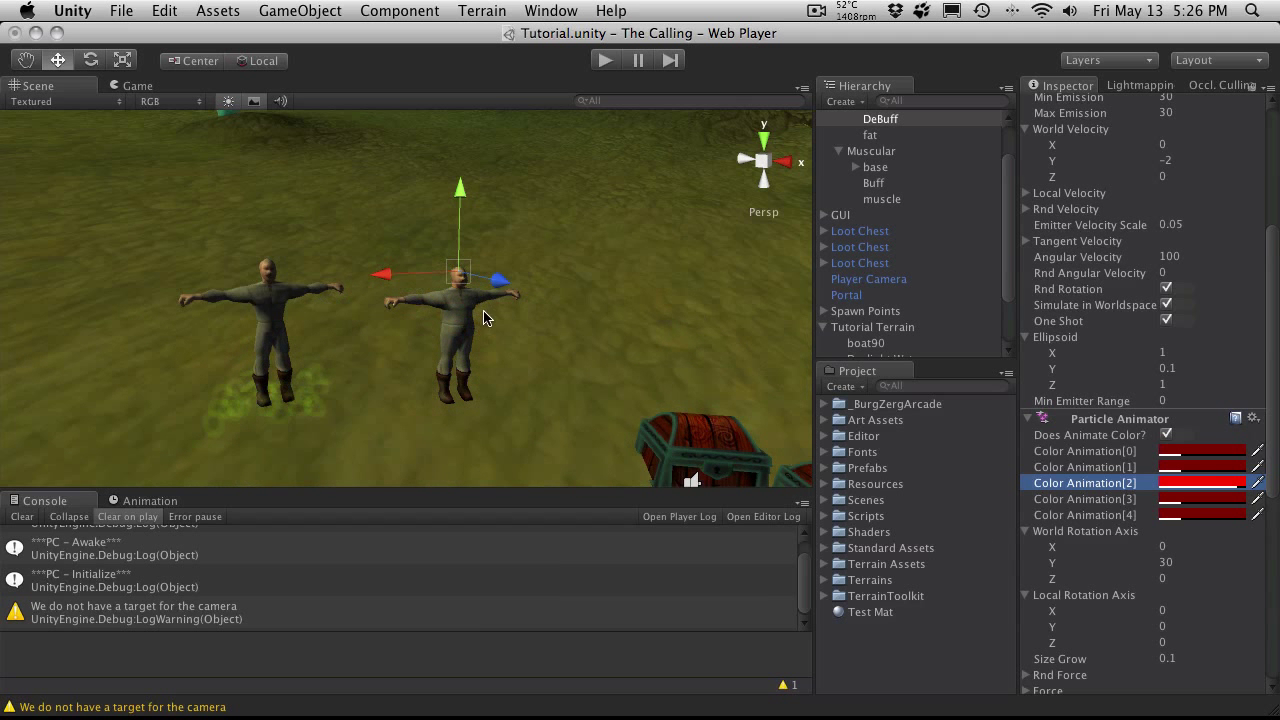
pyautogui.scroll(-5, 500, 300)
pyautogui.scroll(-3, 455, 345)
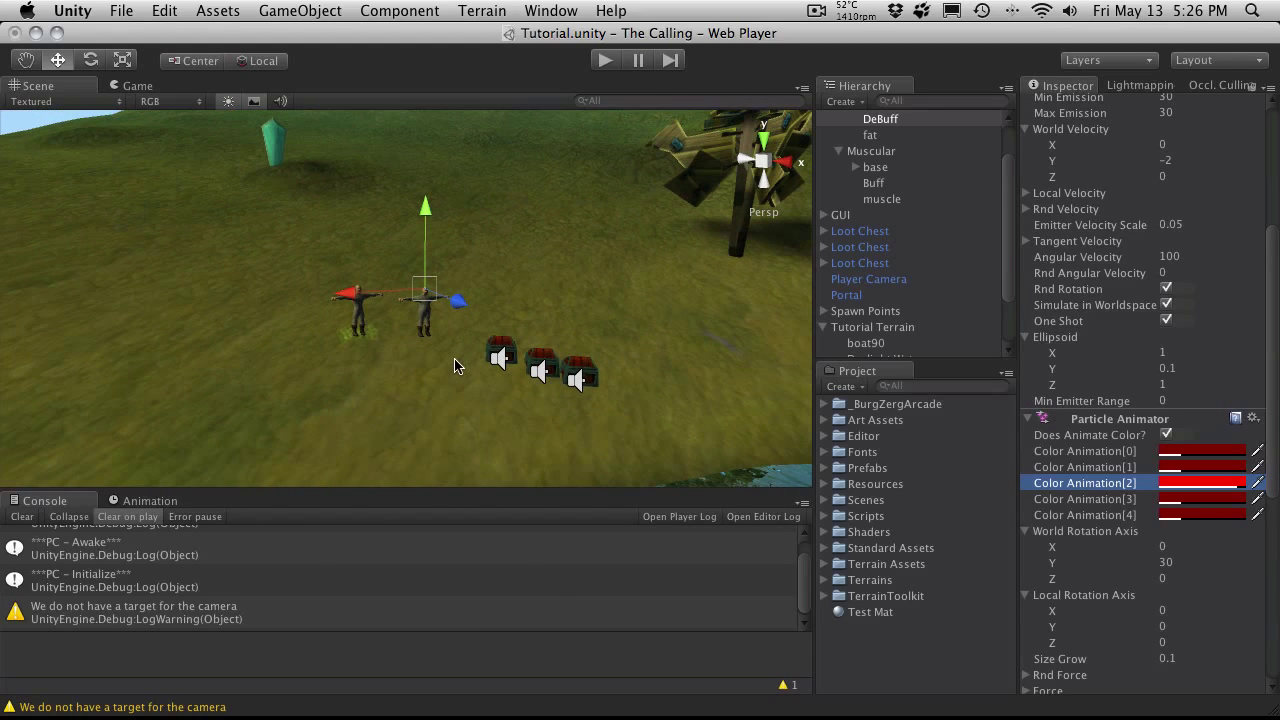
pyautogui.click(603, 61)
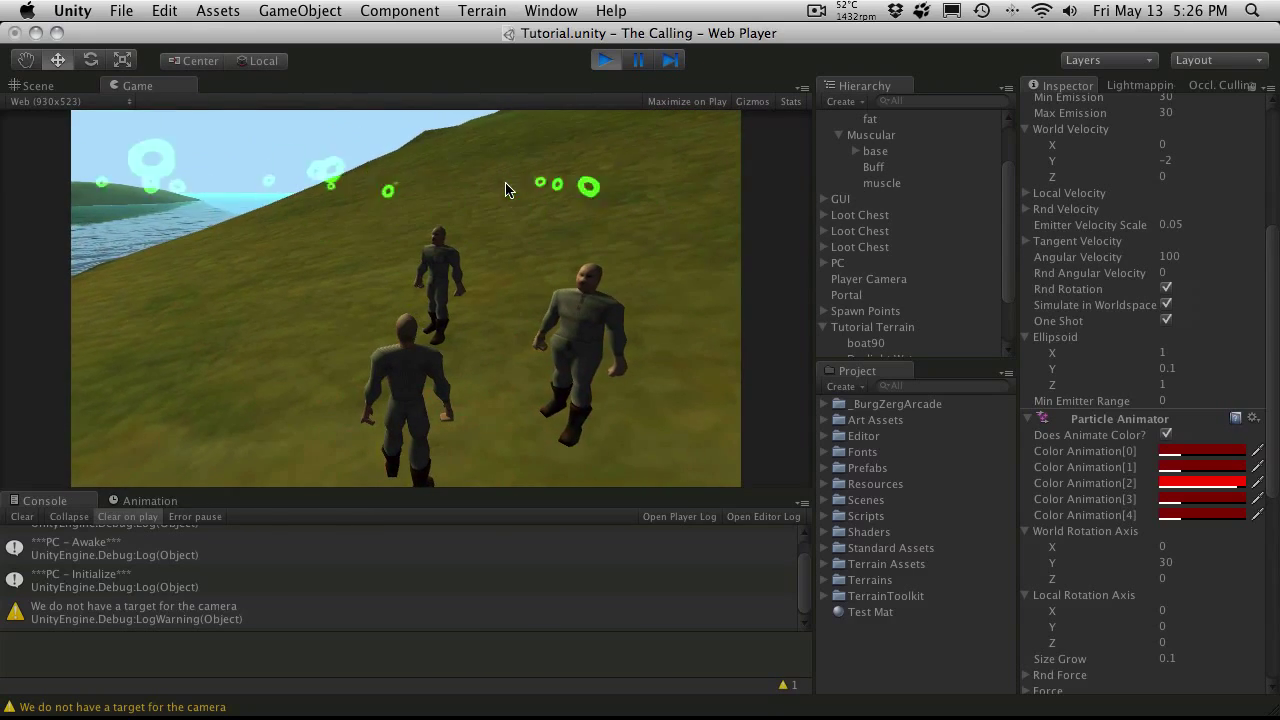
pyautogui.click(603, 60)
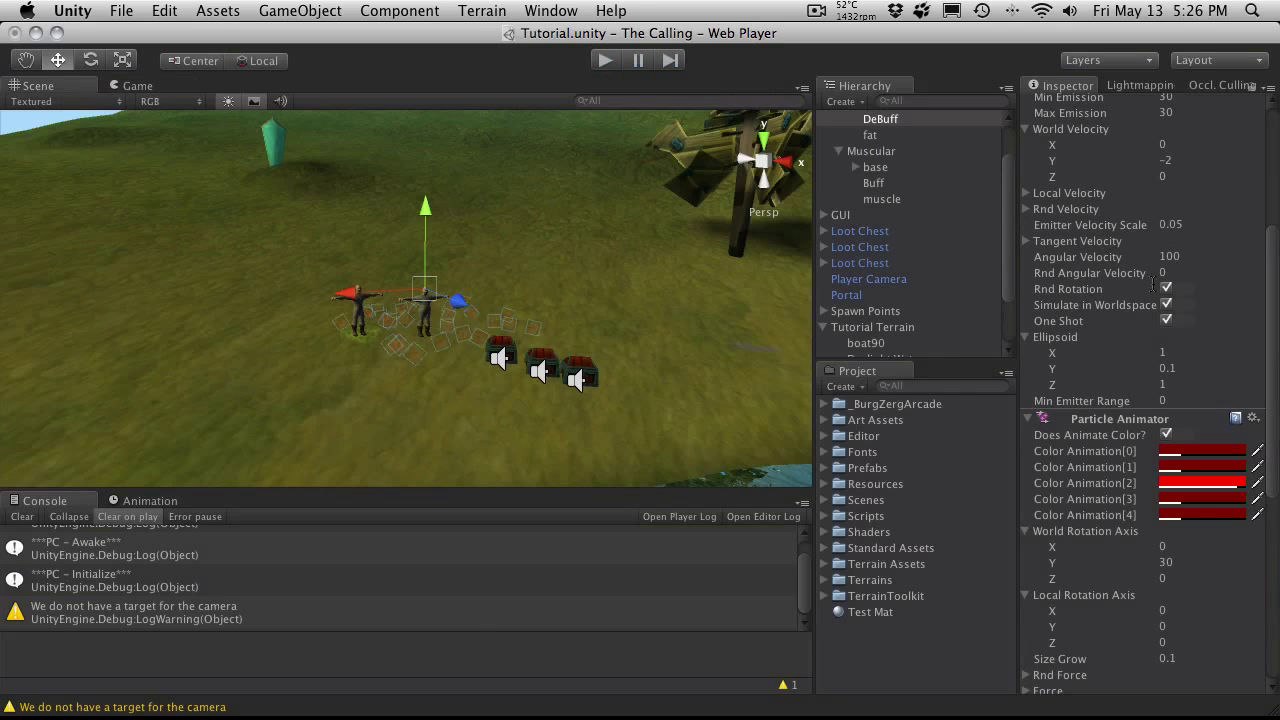
pyautogui.click(905, 185)
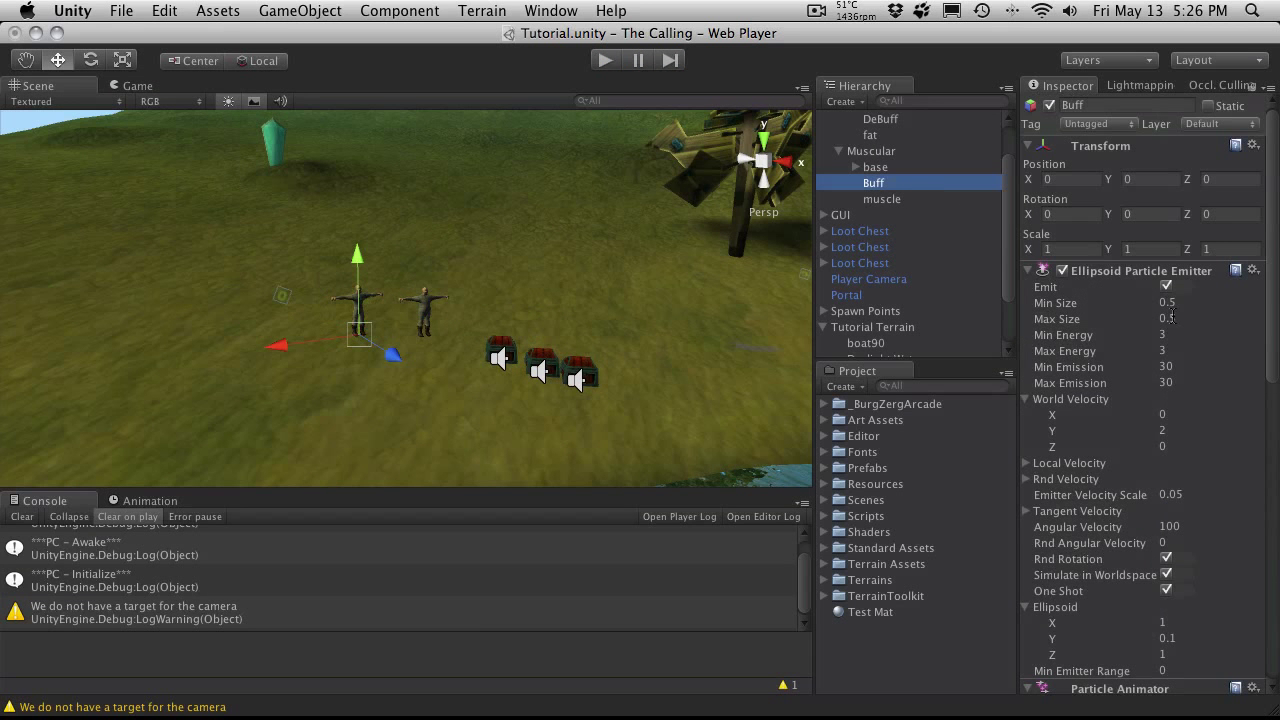
pyautogui.click(1184, 368)
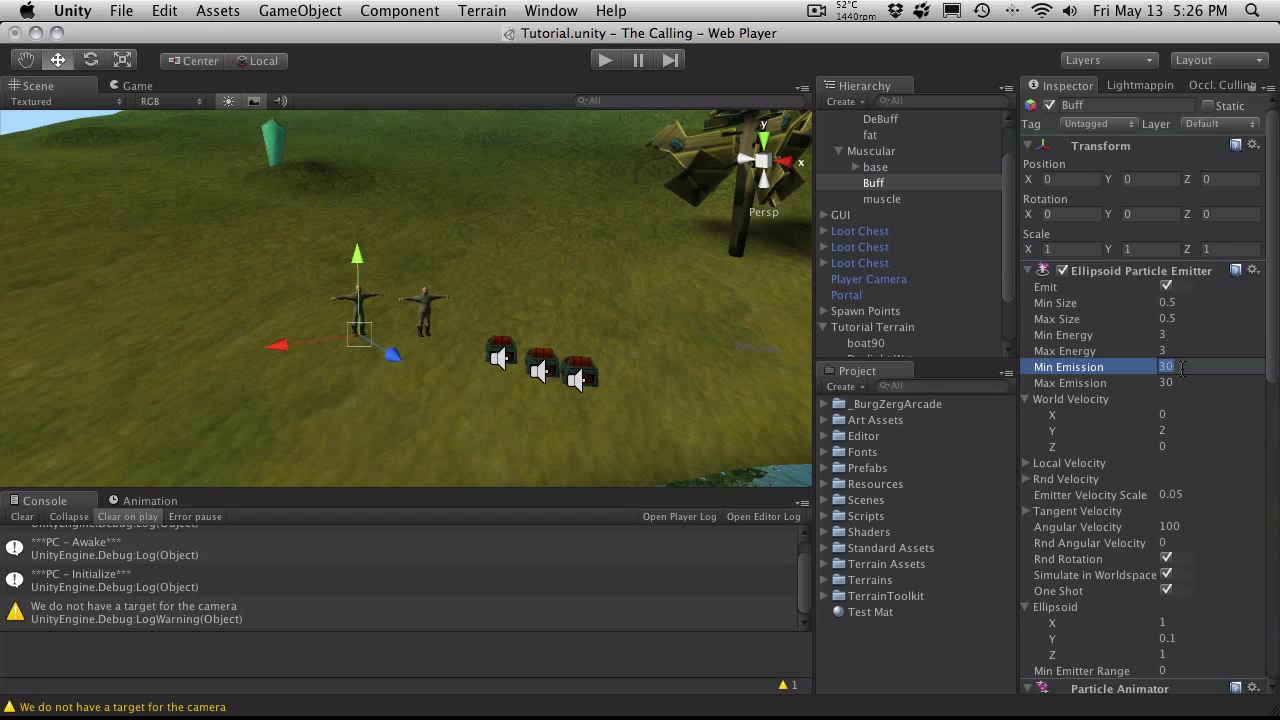
pyautogui.write('100')
pyautogui.press('Tab')
pyautogui.write('100')
pyautogui.press('Return')
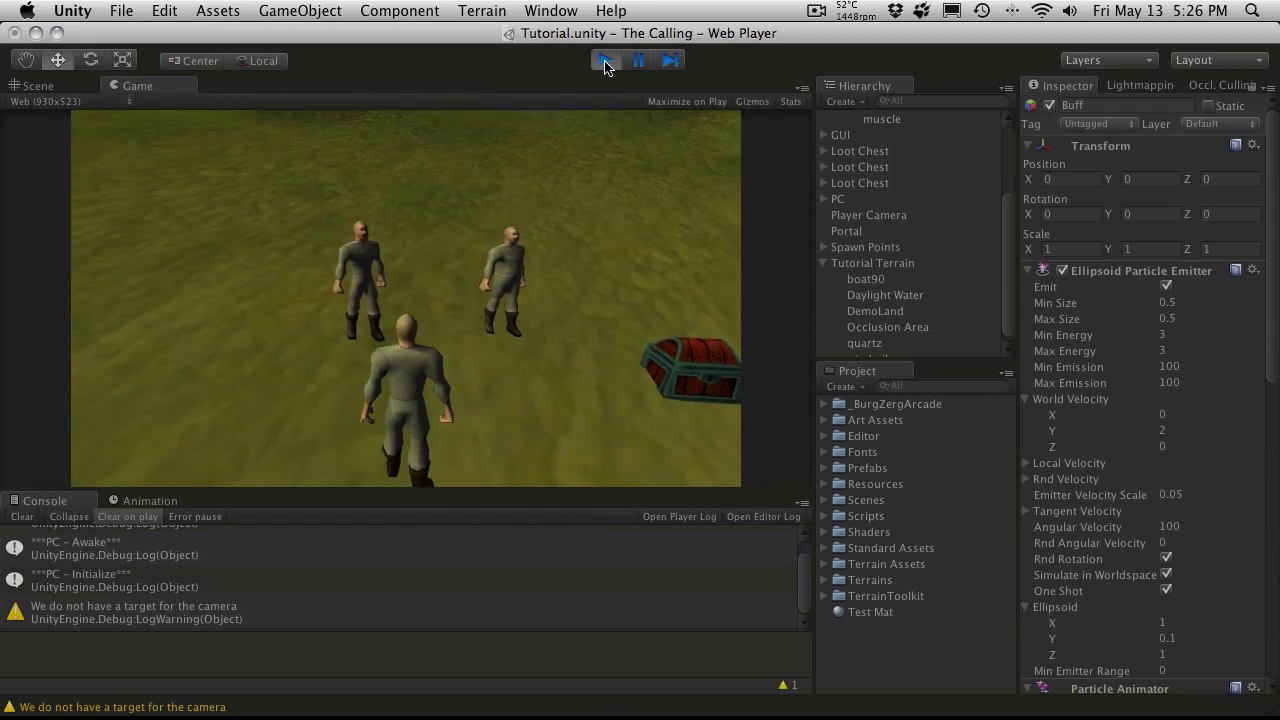
pyautogui.press('super+p')
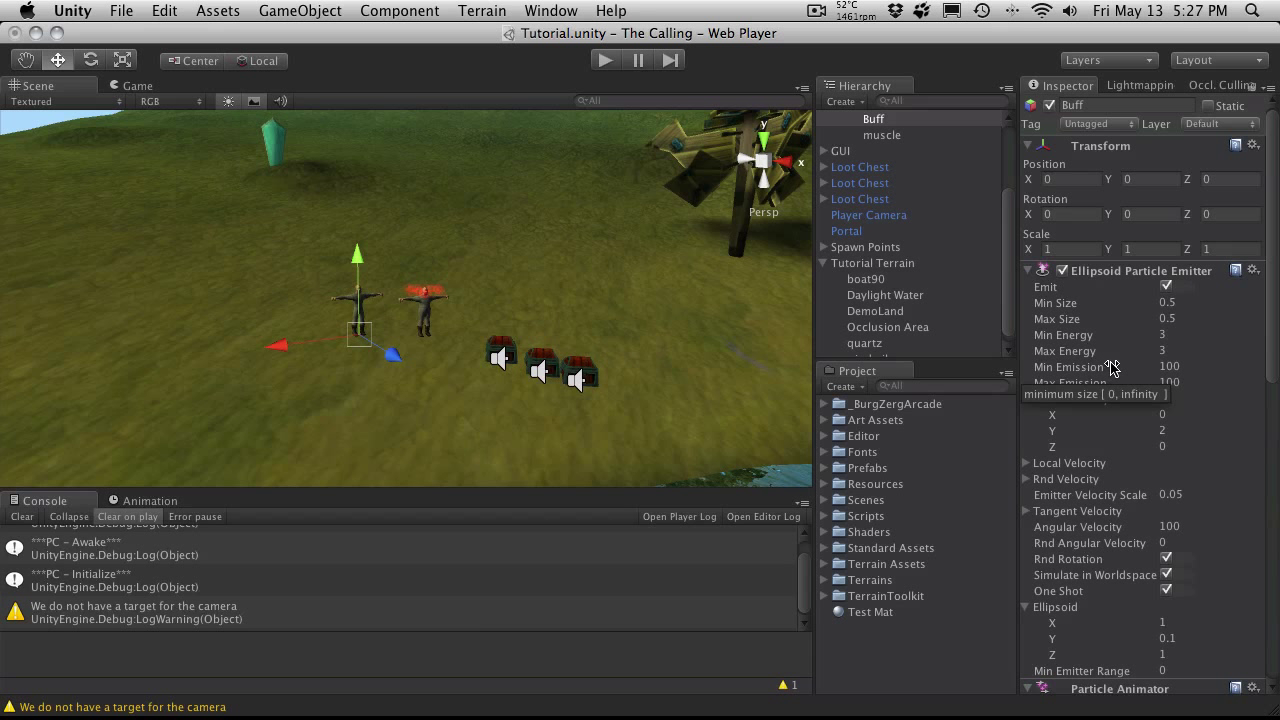
pyautogui.click(1172, 368)
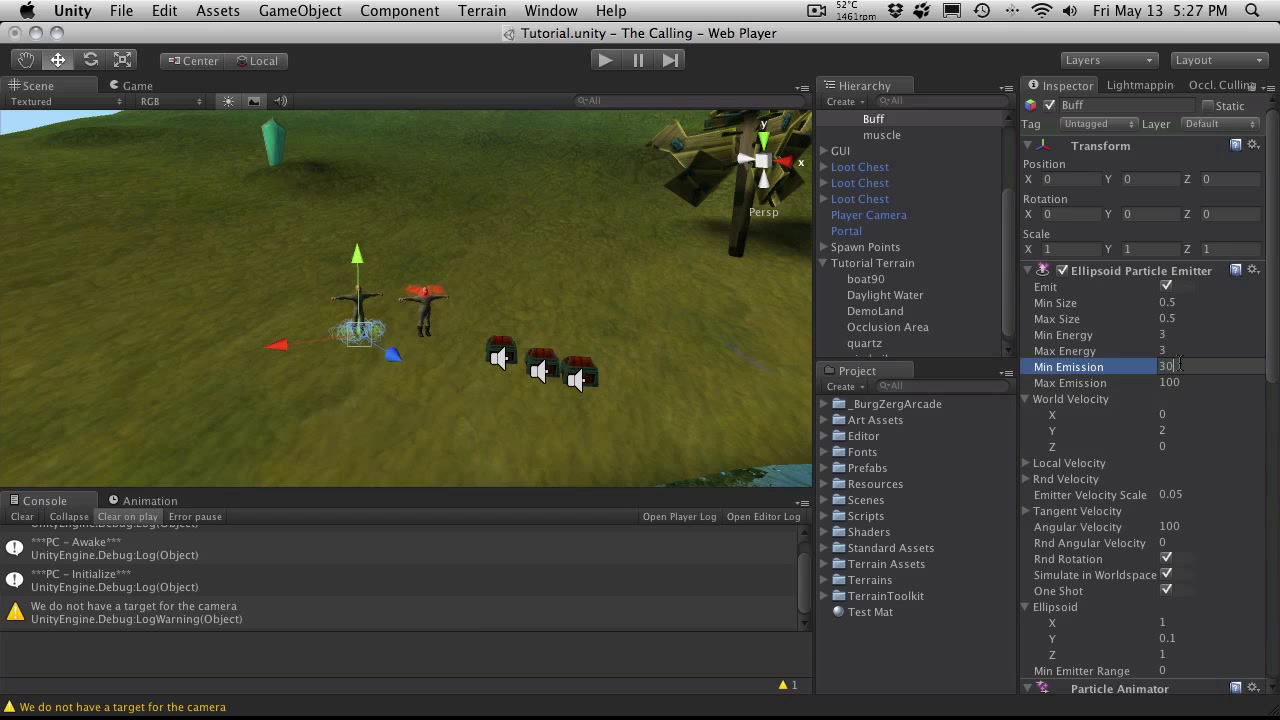
pyautogui.press('Tab')
pyautogui.write('30')
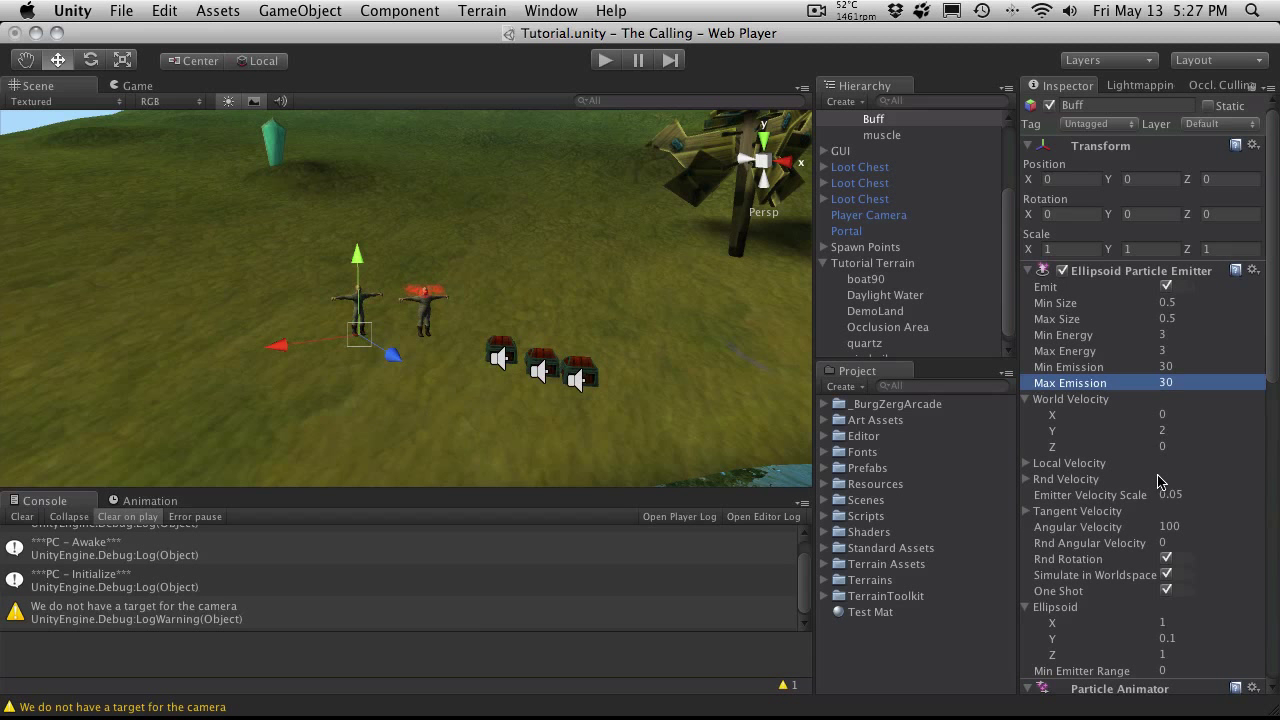
pyautogui.scroll(-3, 1160, 482)
pyautogui.scroll(-10, 1162, 487)
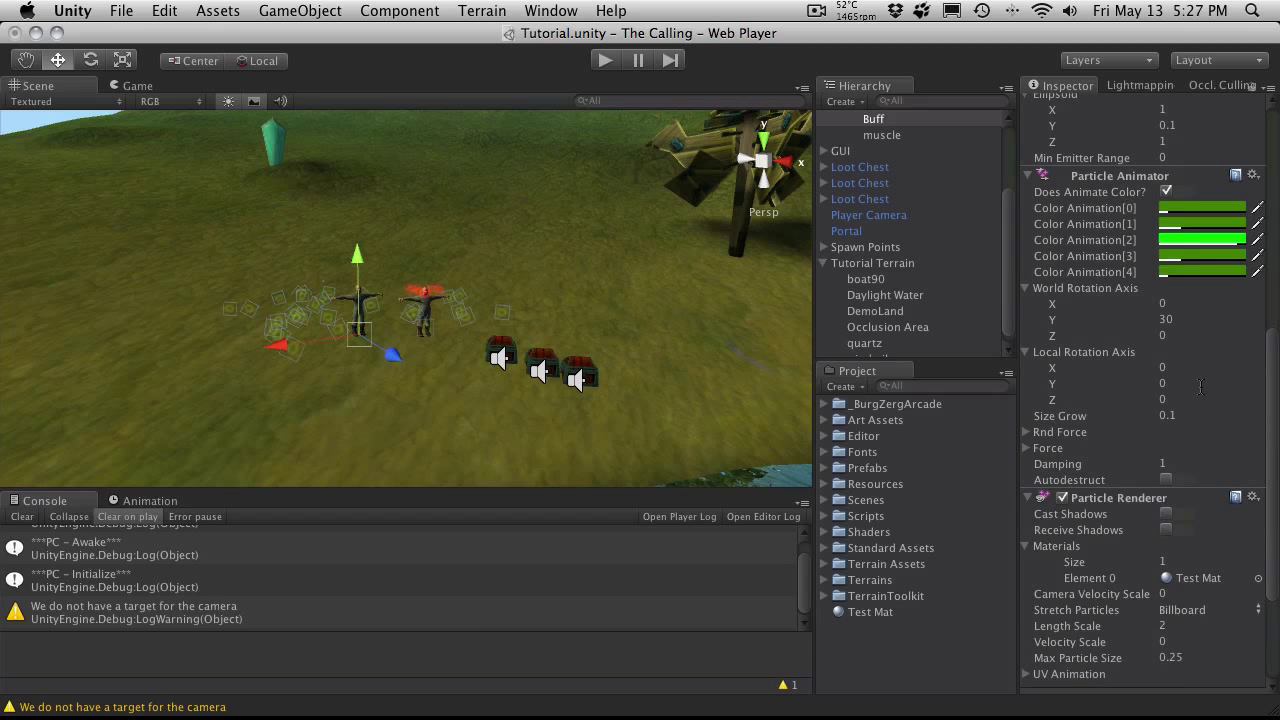
# - Set World Rotation Axis Y to 25 and play-test the slower spin
pyautogui.click(1197, 319)
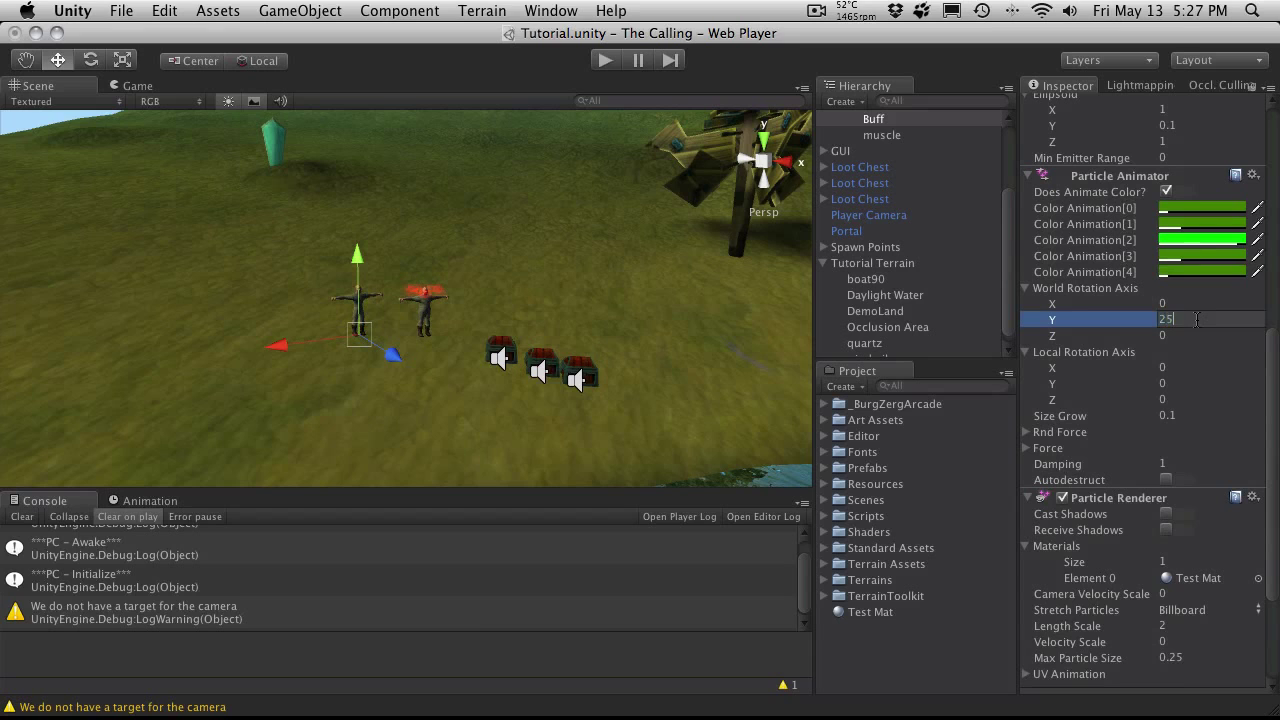
pyautogui.click(606, 61)
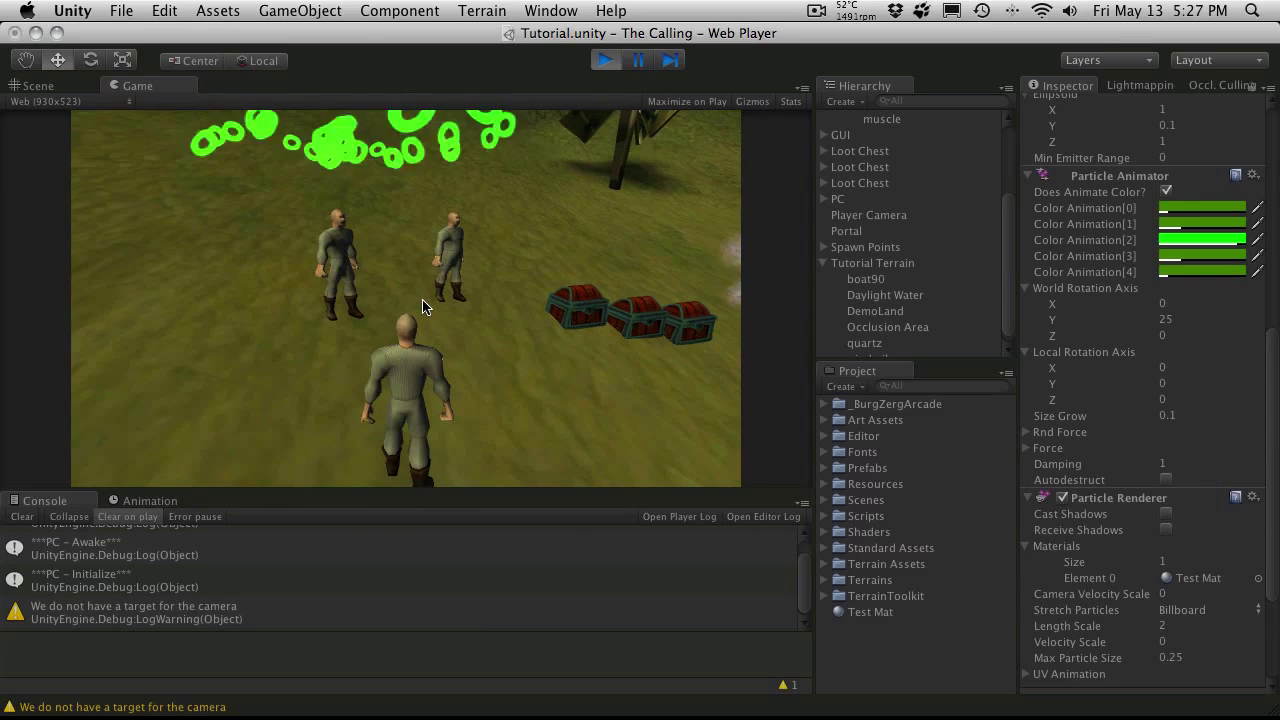
pyautogui.click(604, 61)
# - Set World Velocity Y to 1.5 and play-test the slower rise
pyautogui.scroll(8, 1170, 410)
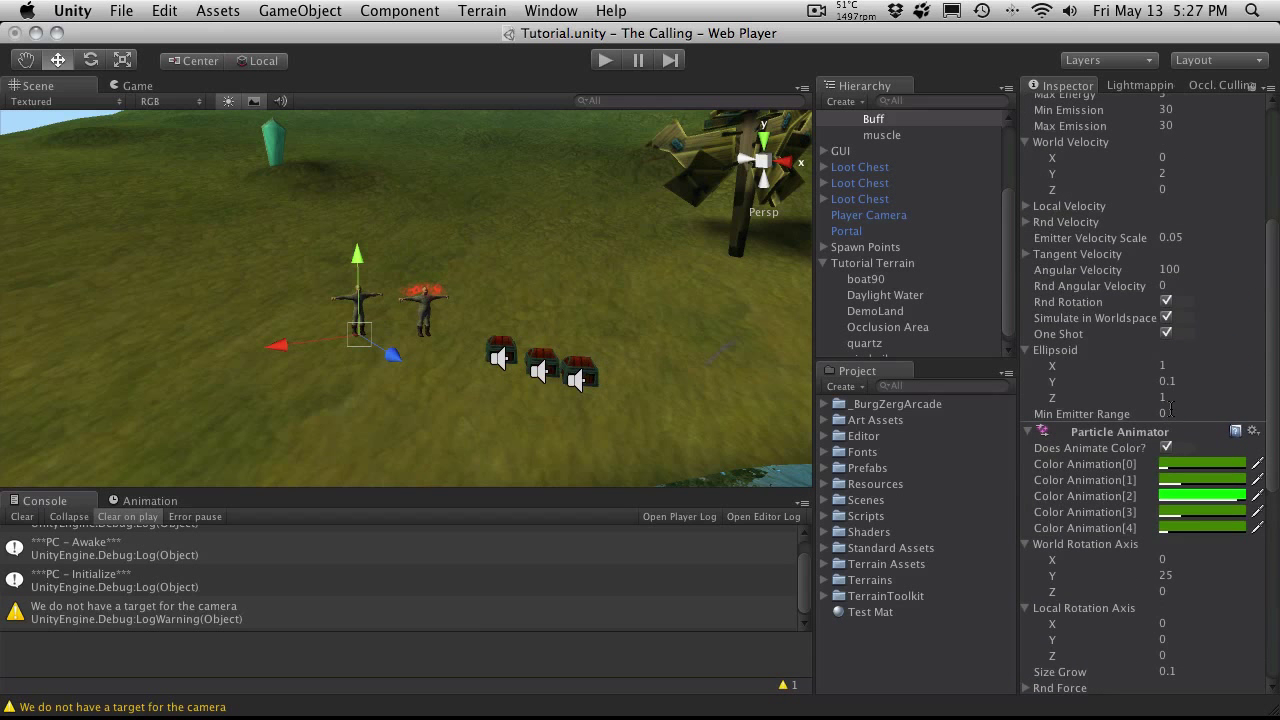
pyautogui.scroll(3, 1170, 410)
pyautogui.click(1190, 253)
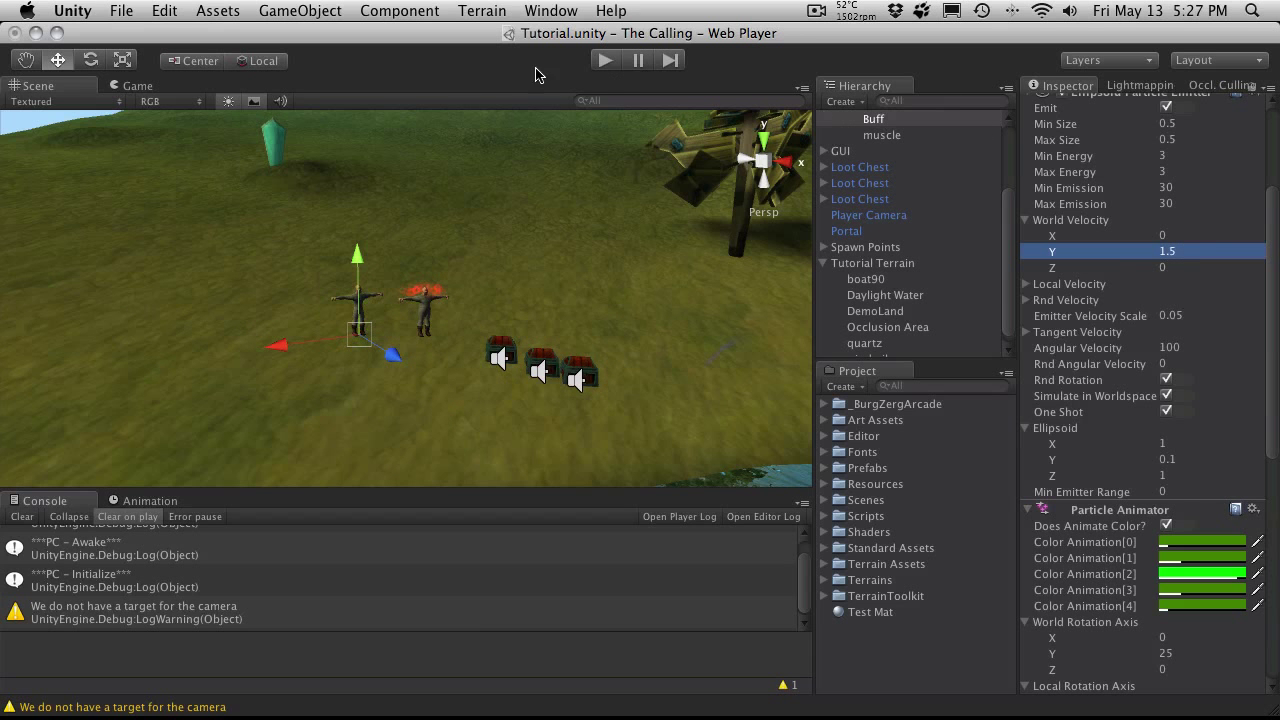
pyautogui.click(604, 61)
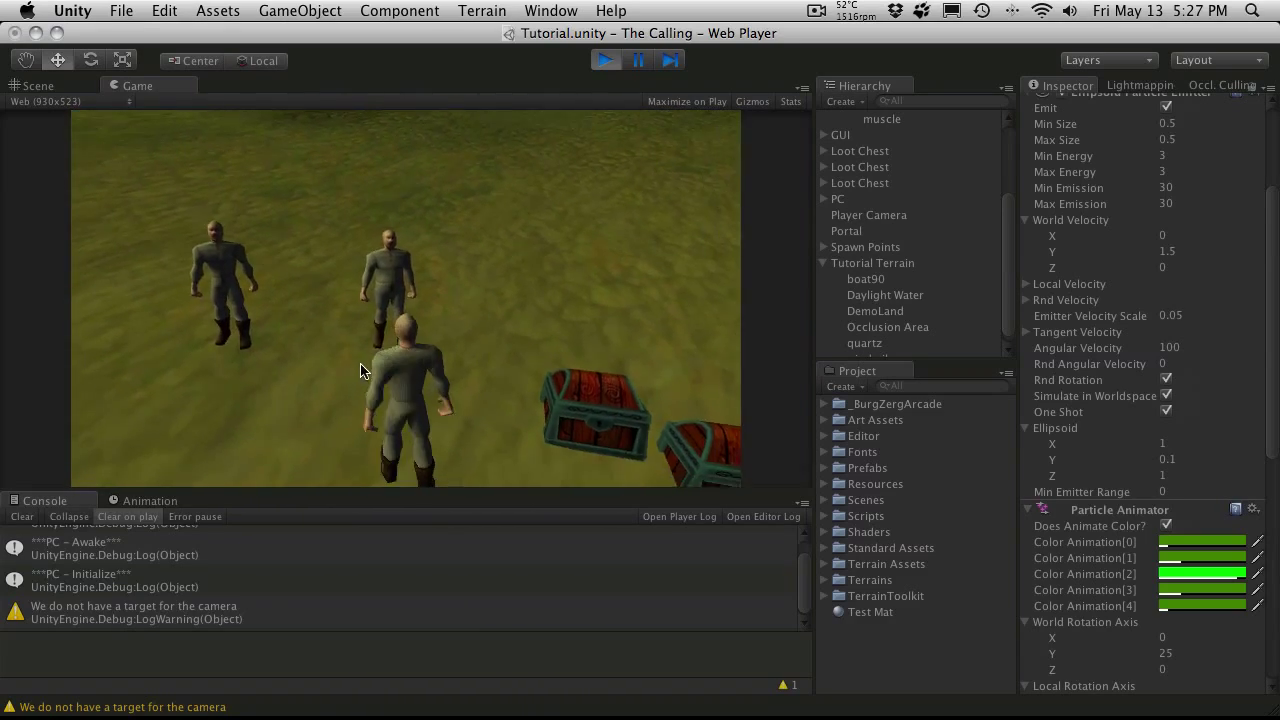
pyautogui.click(598, 63)
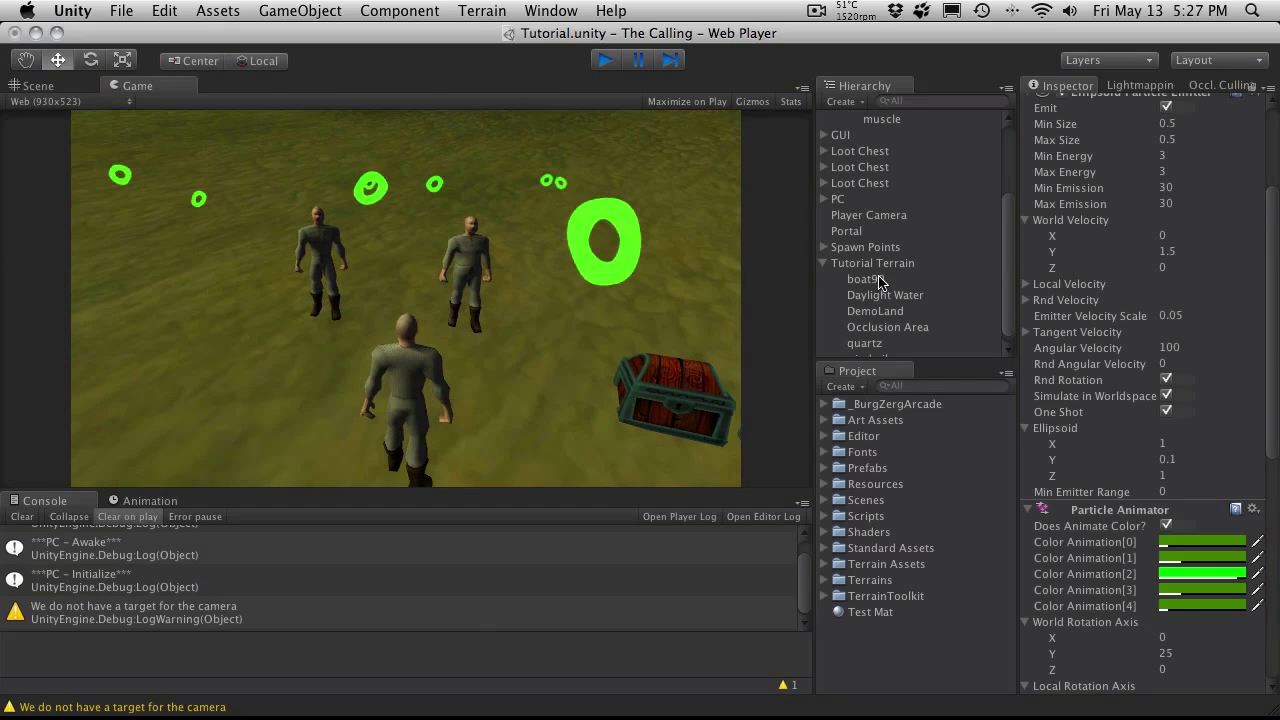
# - Delete the Test Mat material and reselect the Buff effect
pyautogui.click(878, 620)
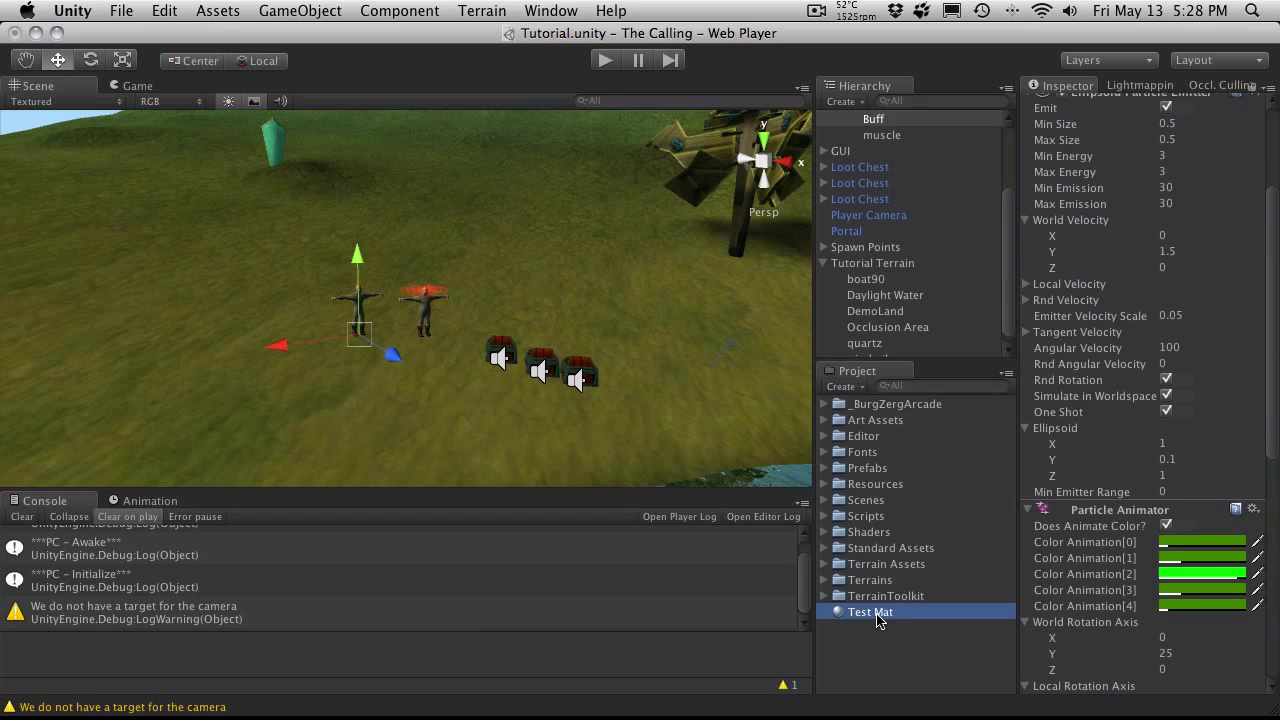
pyautogui.press('super+BackSpace')
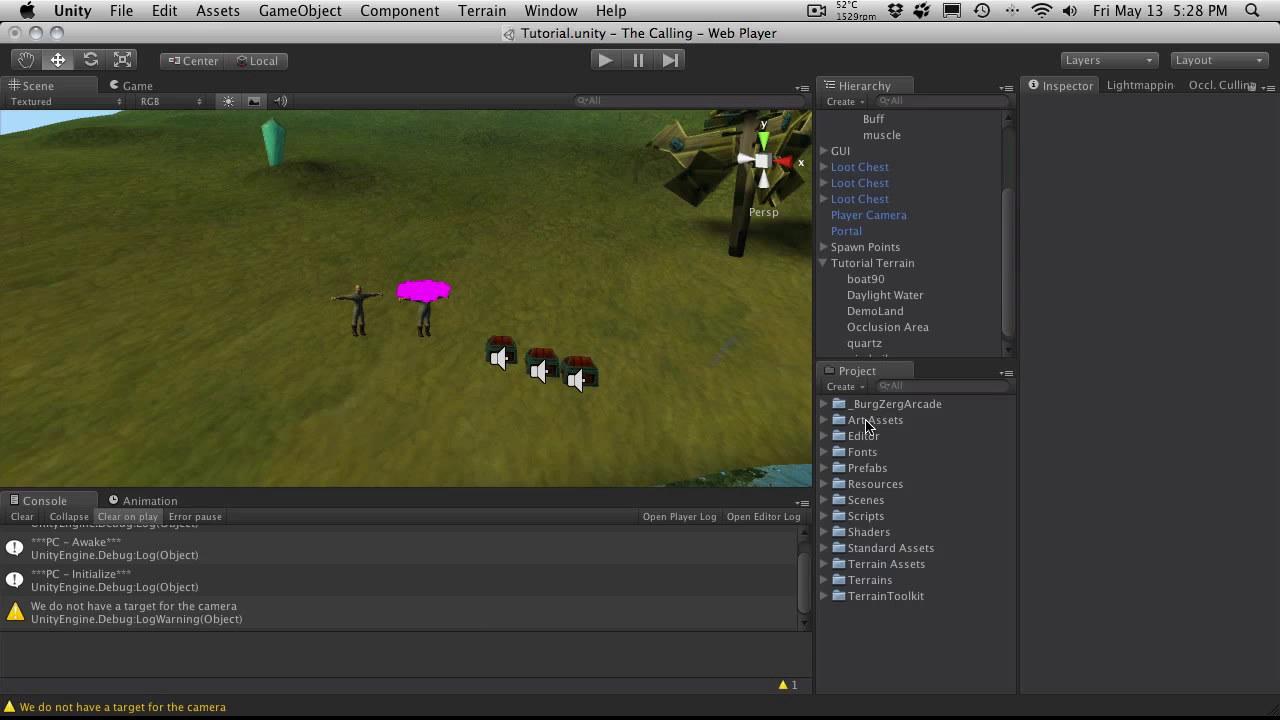
pyautogui.scroll(3, 885, 188)
pyautogui.click(888, 231)
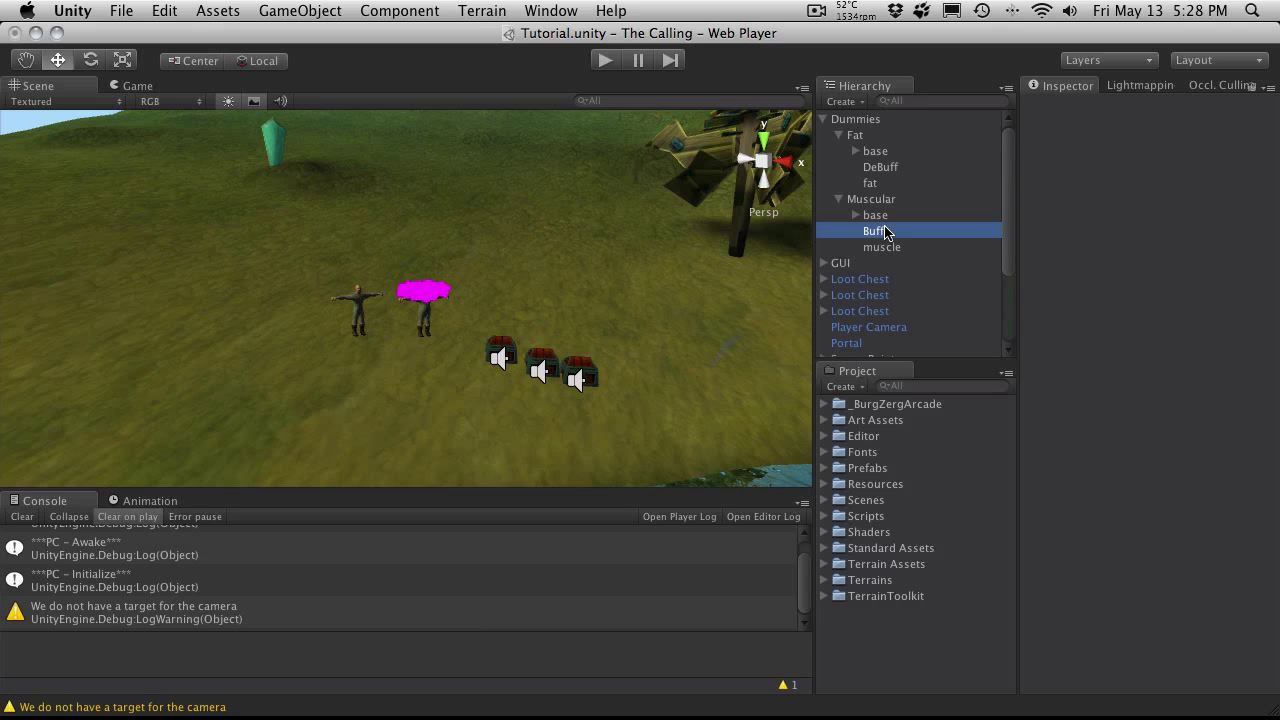
pyautogui.click(895, 168)
pyautogui.click(873, 231)
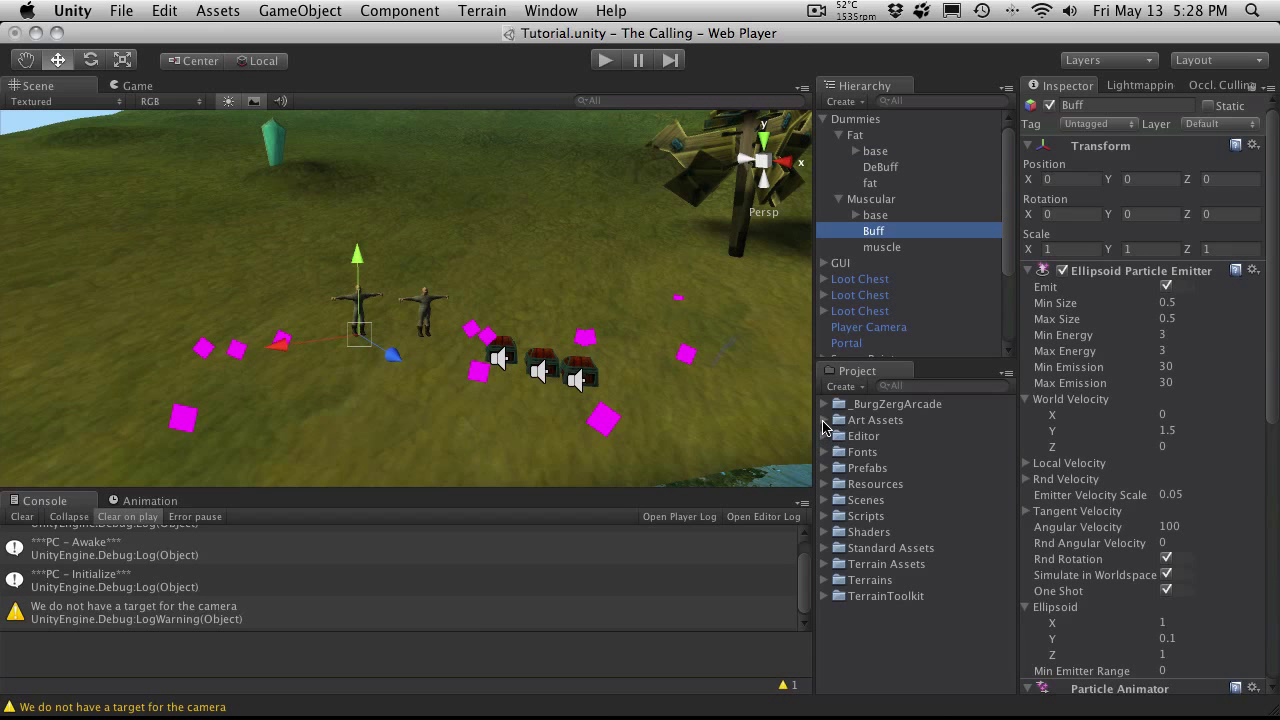
# - Assign the particle_7 Mat material to Buff's Particle Renderer Element 0
pyautogui.click(825, 426)
pyautogui.scroll(-3, 924, 614)
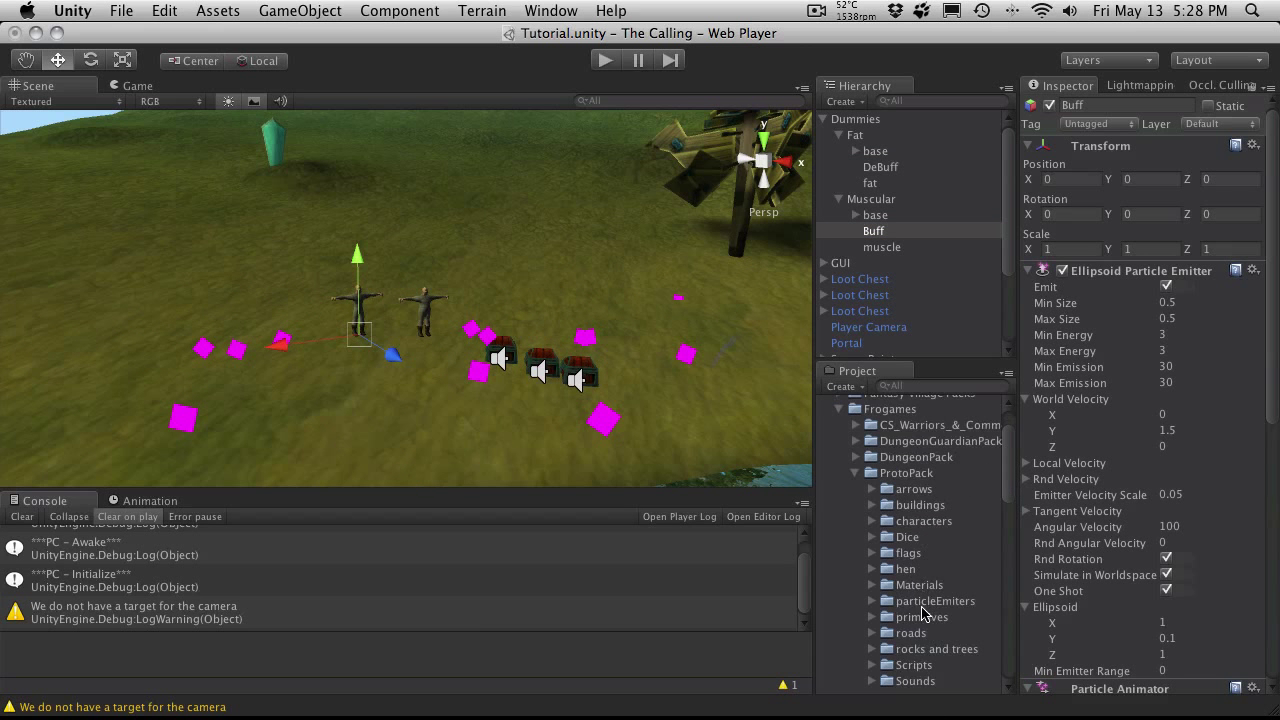
pyautogui.scroll(-3, 922, 614)
pyautogui.scroll(-10, 892, 550)
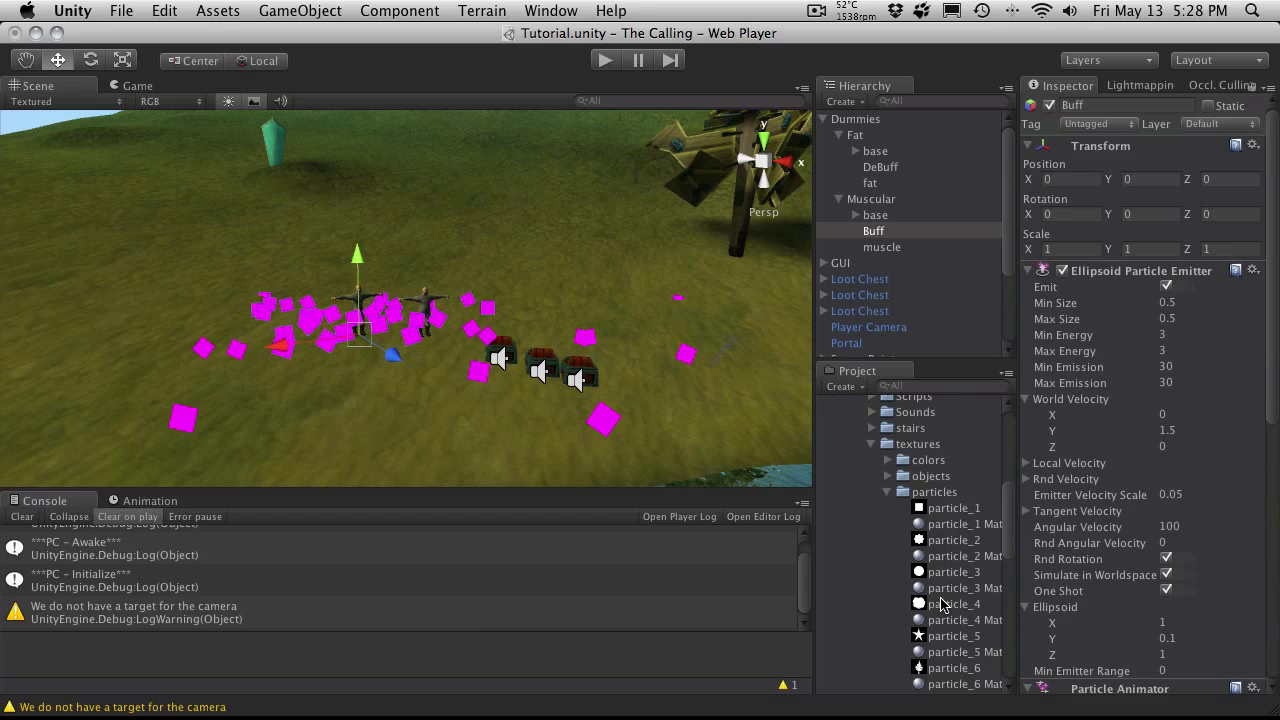
pyautogui.scroll(-5, 965, 572)
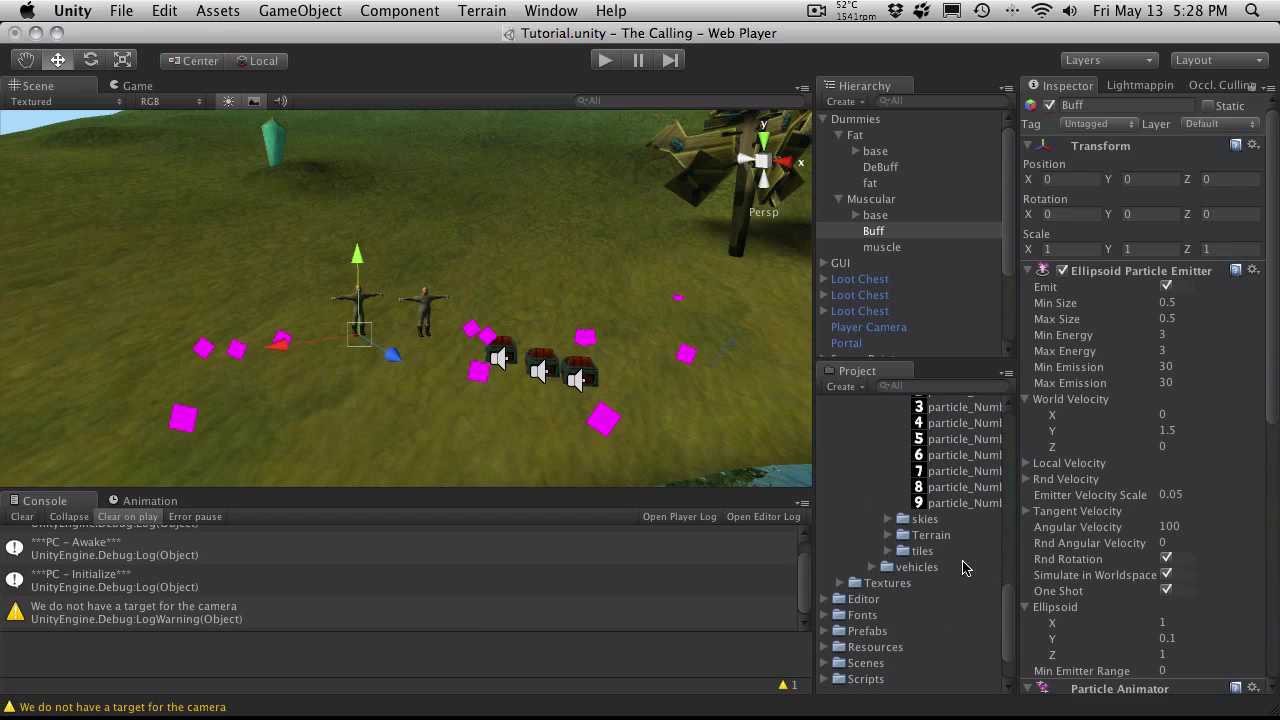
pyautogui.scroll(5, 964, 569)
pyautogui.scroll(3, 955, 610)
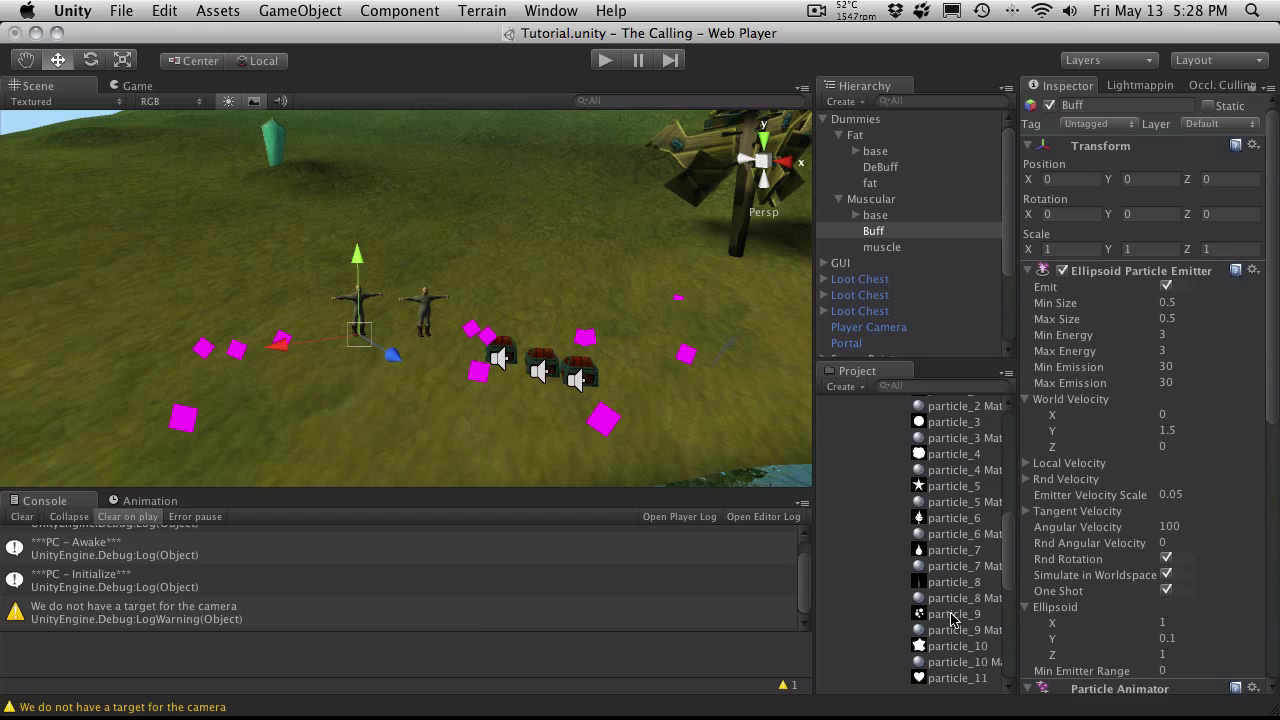
pyautogui.scroll(-1, 952, 620)
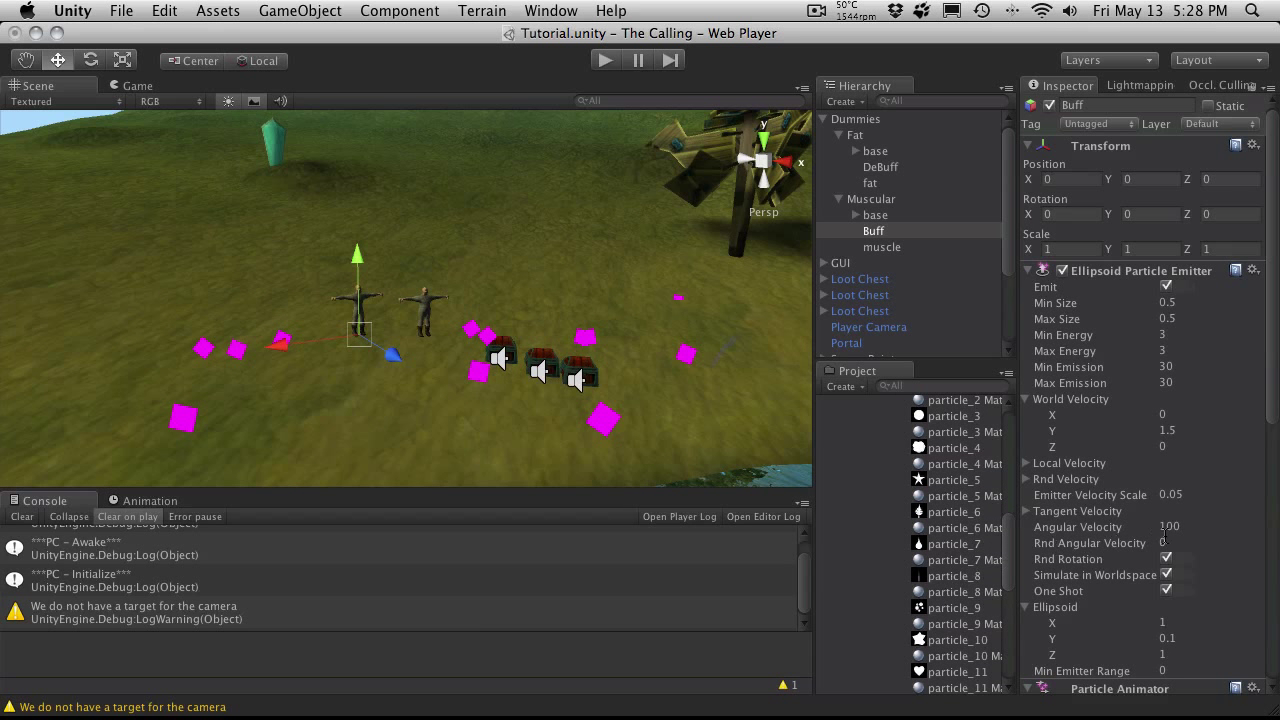
pyautogui.scroll(-10, 1165, 537)
pyautogui.moveTo(960, 560); pyautogui.dragTo(1206, 586)
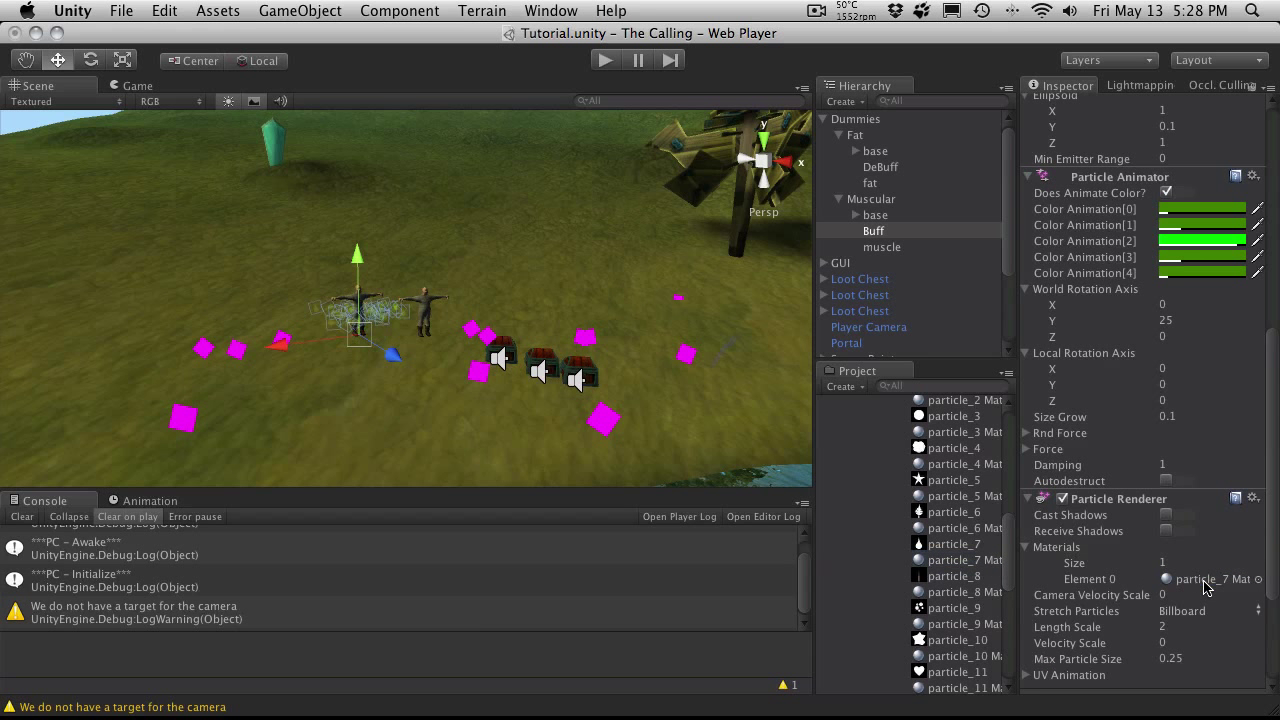
# - Duplicate the Buff effect under the Fat dummy and delete the old DeBuff
pyautogui.click(897, 236)
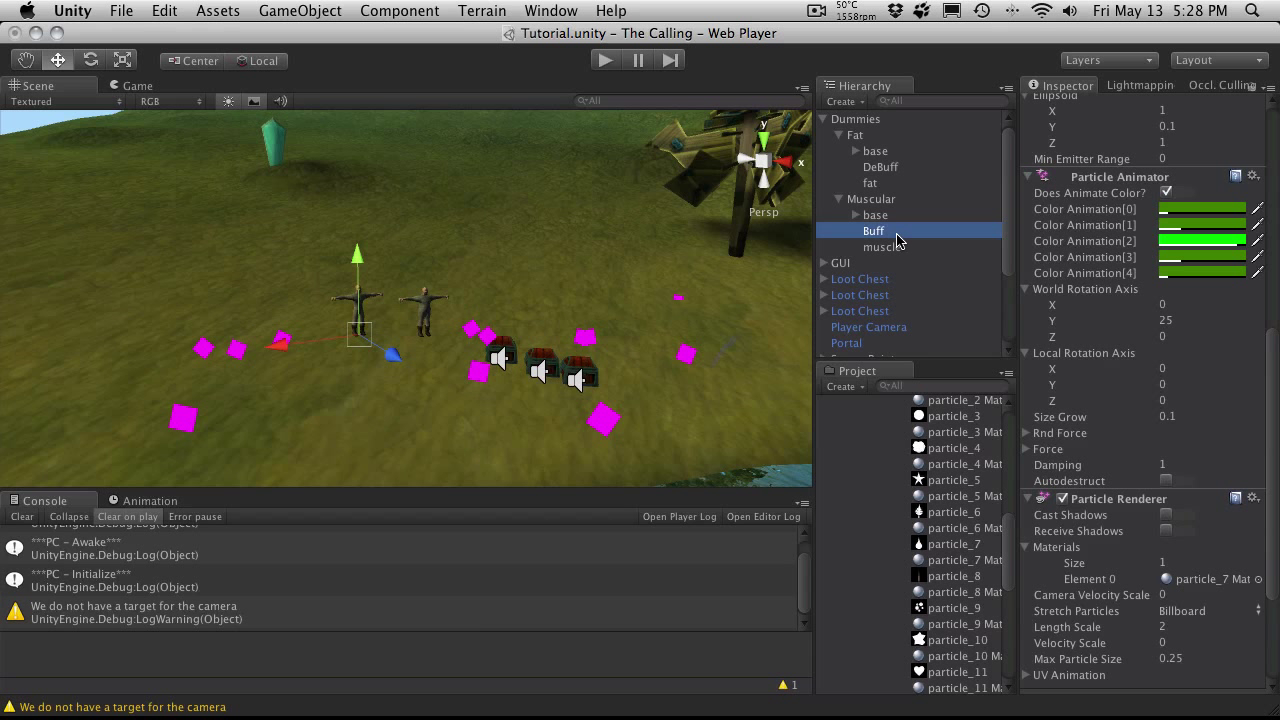
pyautogui.press('super+d')
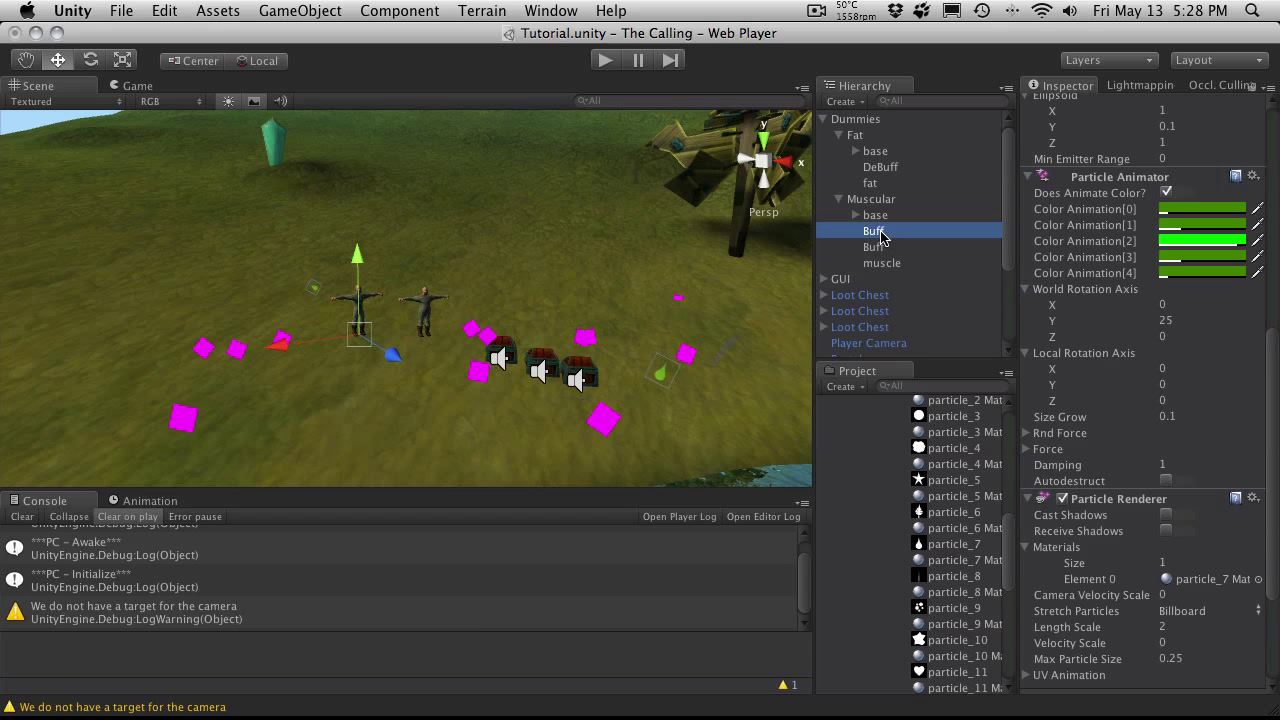
pyautogui.moveTo(882, 237); pyautogui.dragTo(888, 138)
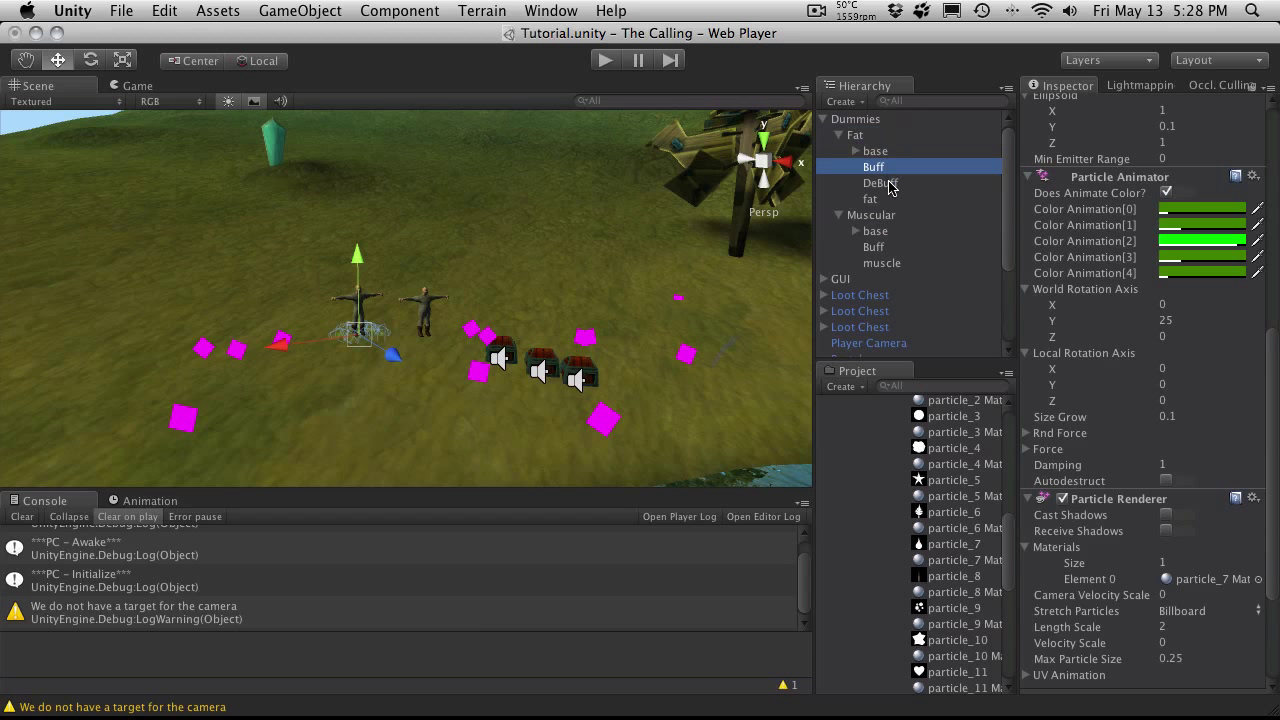
pyautogui.click(890, 186)
pyautogui.press('super+BackSpace')
# - Rename the copy to DeBuff and reset its transform position and rotation to zero
pyautogui.click(895, 166)
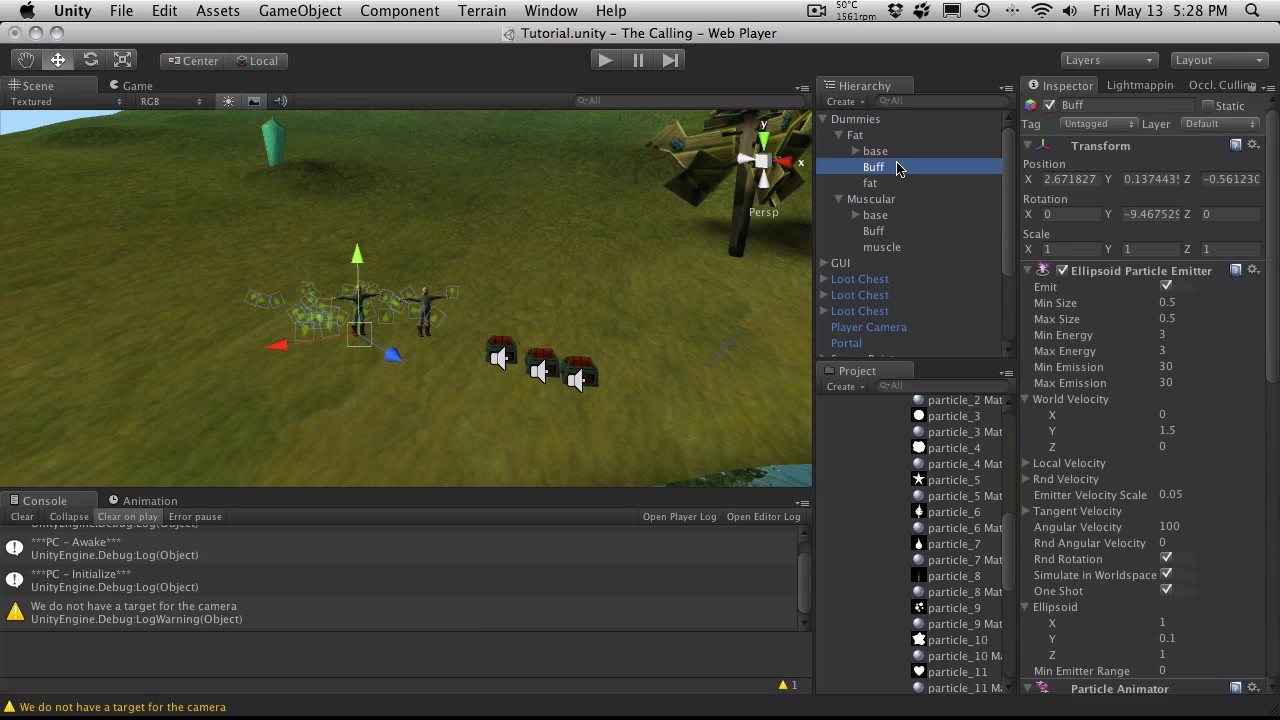
pyautogui.press('Return')
pyautogui.write('De')
pyautogui.press('Return')
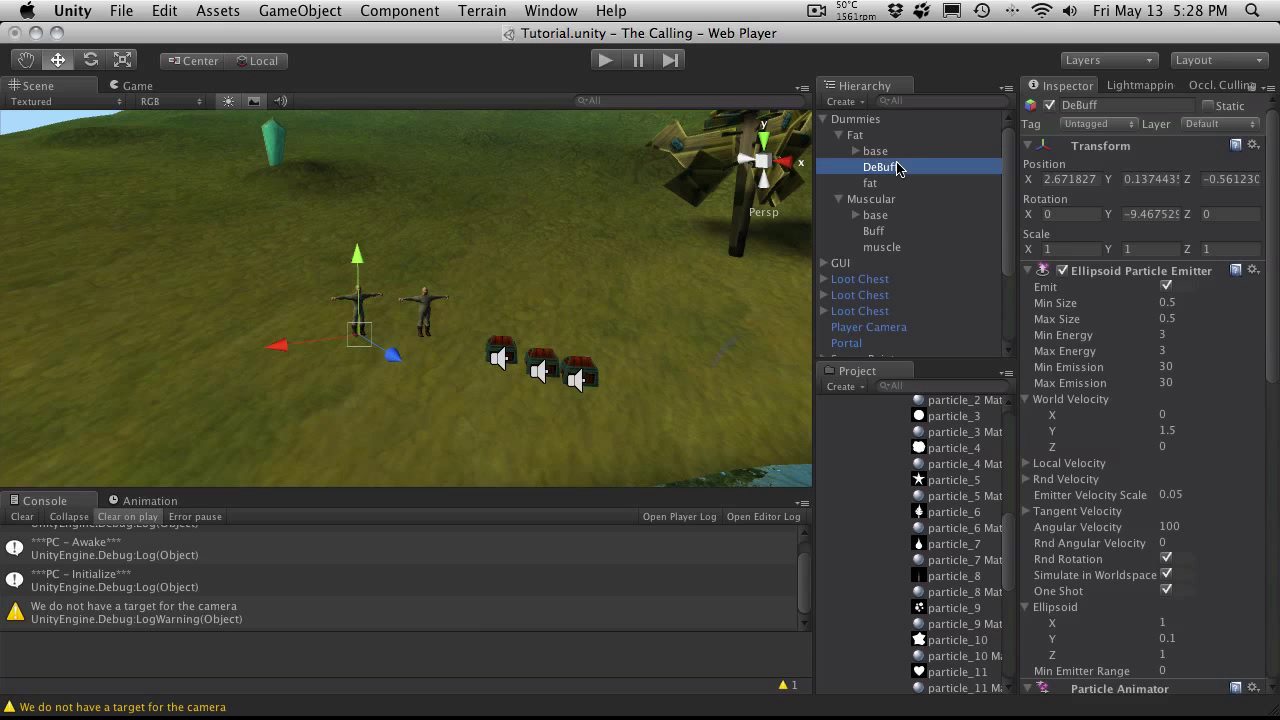
pyautogui.click(1253, 145)
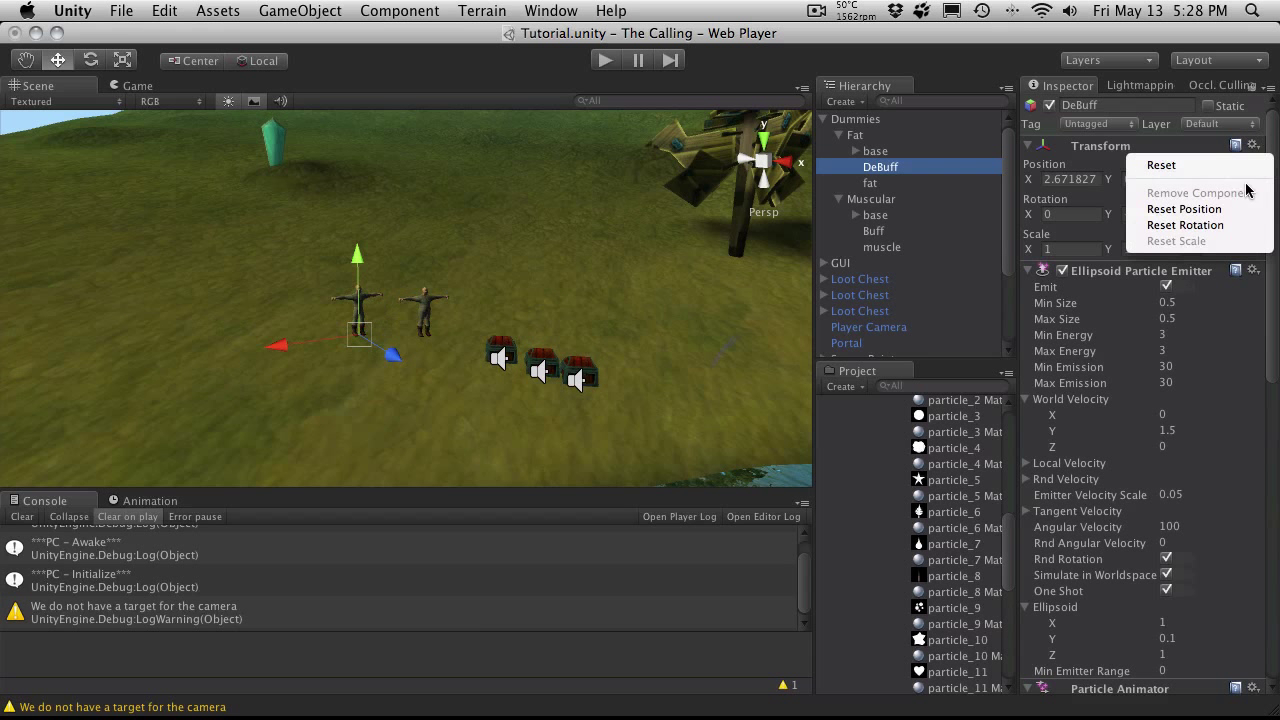
pyautogui.click(1236, 168)
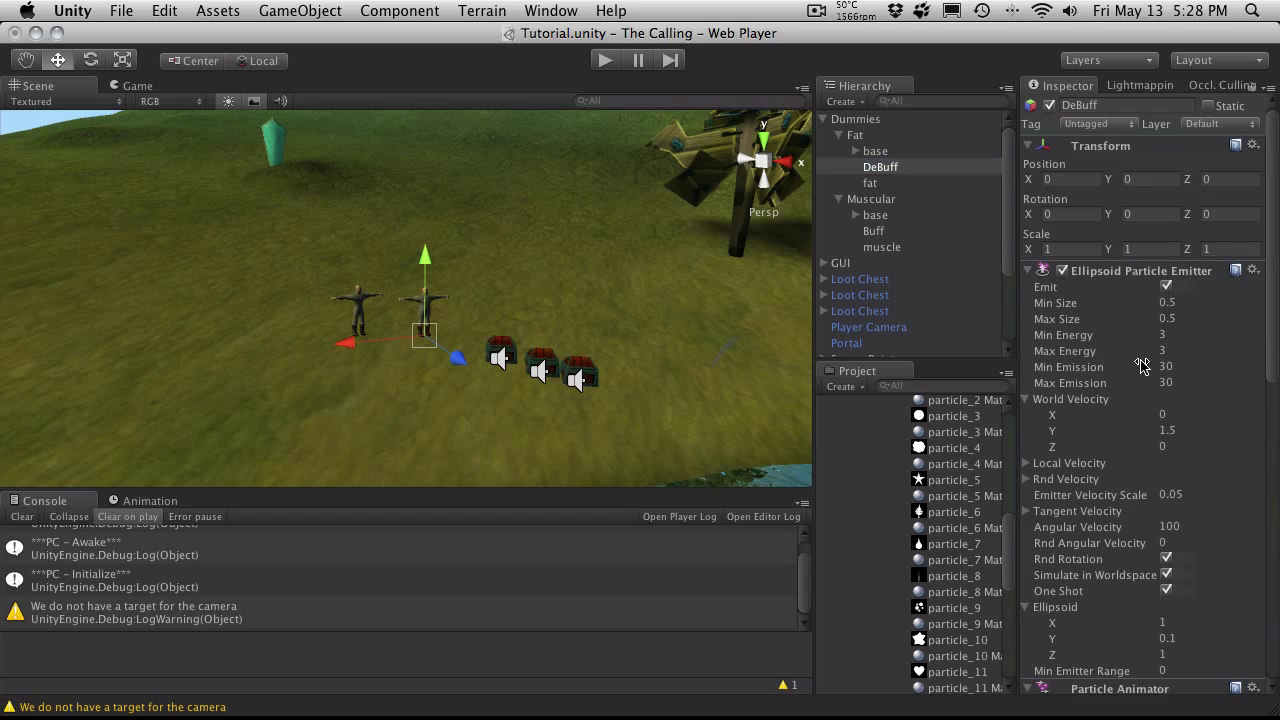
# - Assign particle_9 Mat to DeBuff's Particle Renderer Element 0 and start a Play test
pyautogui.scroll(-10, 1152, 526)
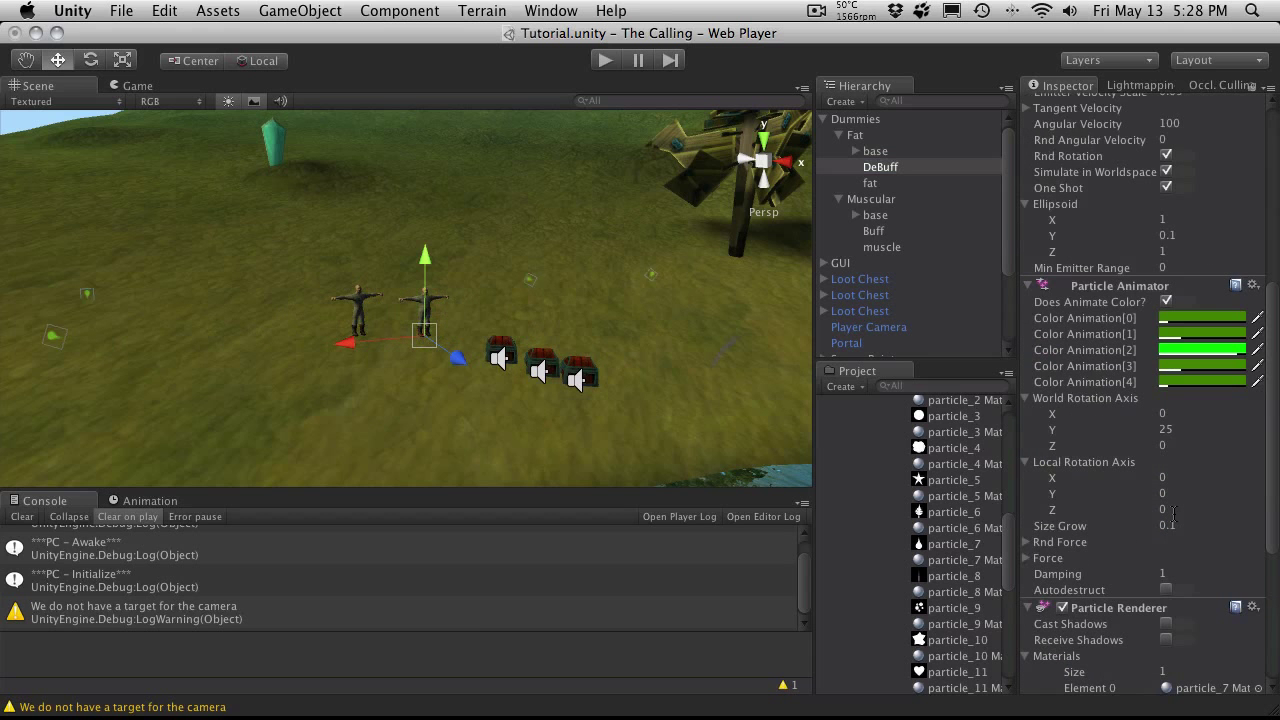
pyautogui.scroll(-7, 1172, 512)
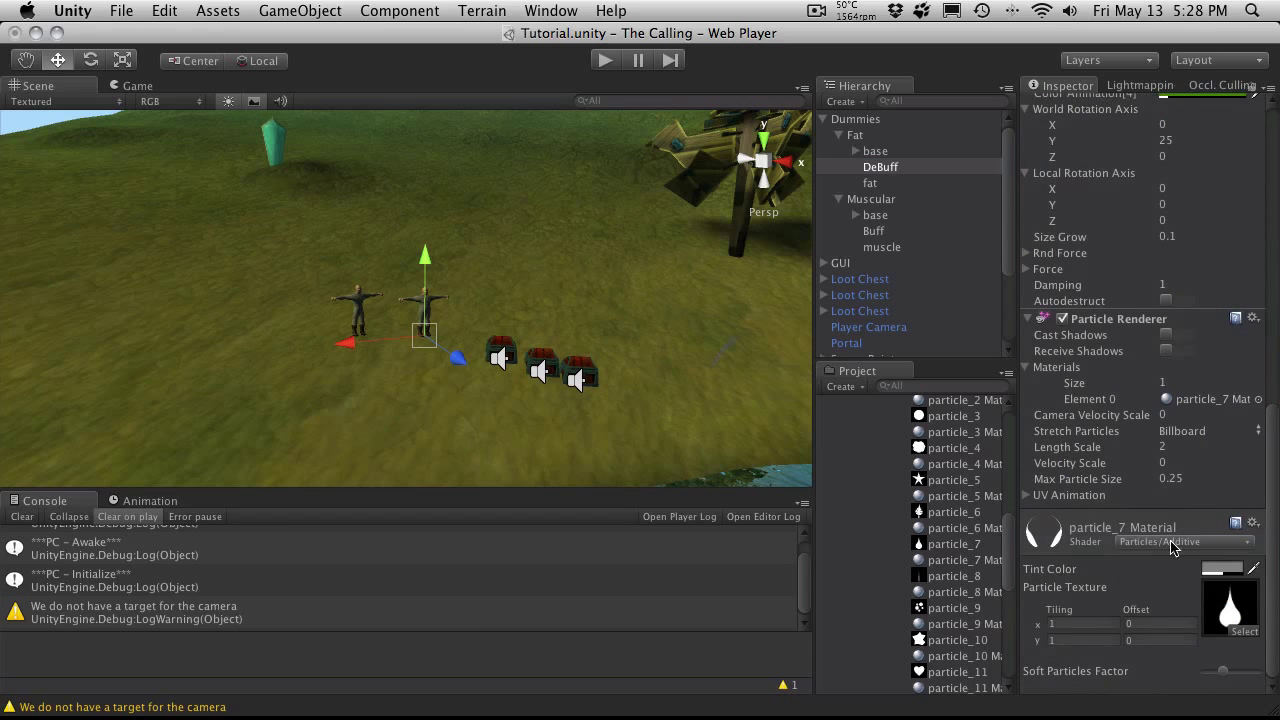
pyautogui.scroll(-6, 960, 577)
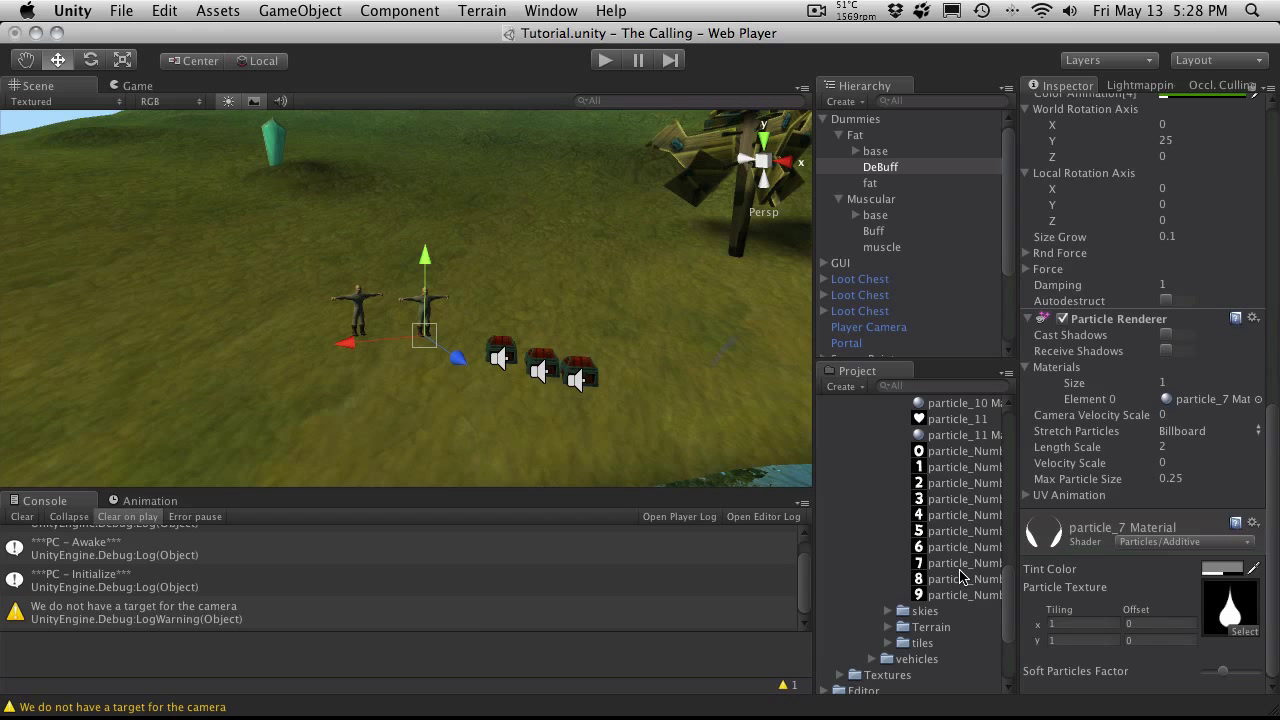
pyautogui.scroll(2, 960, 577)
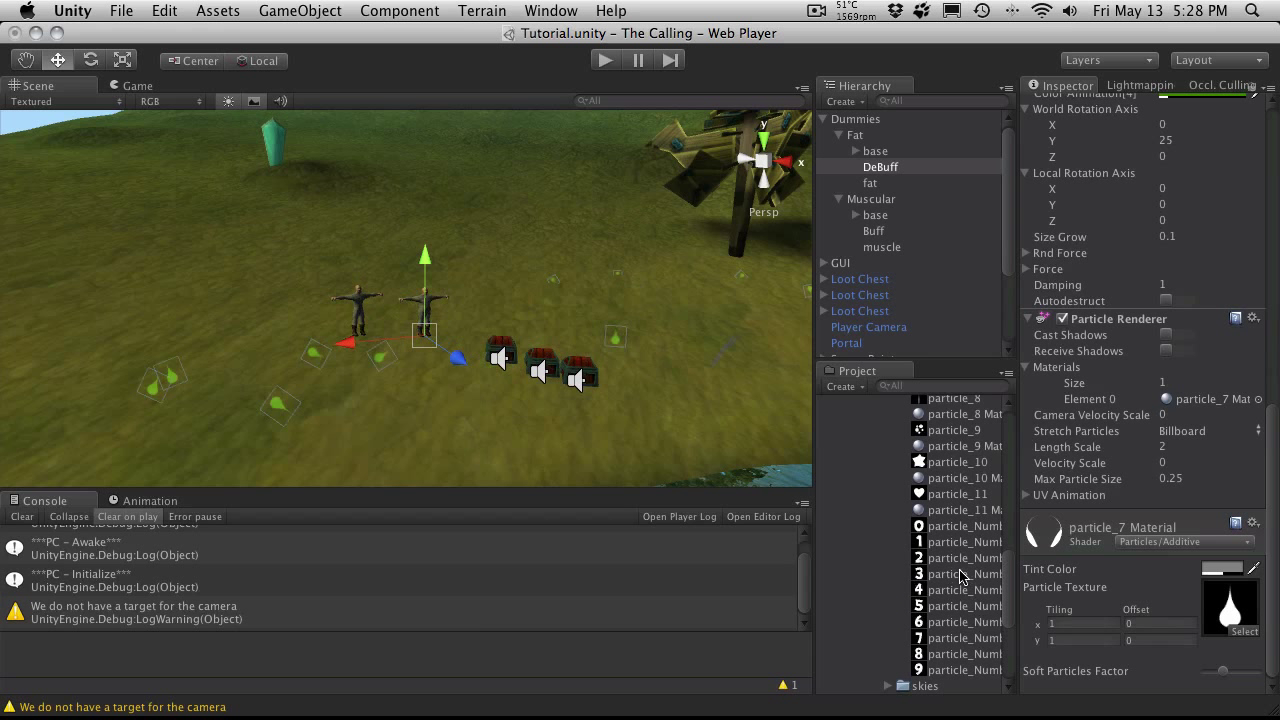
pyautogui.scroll(4, 960, 577)
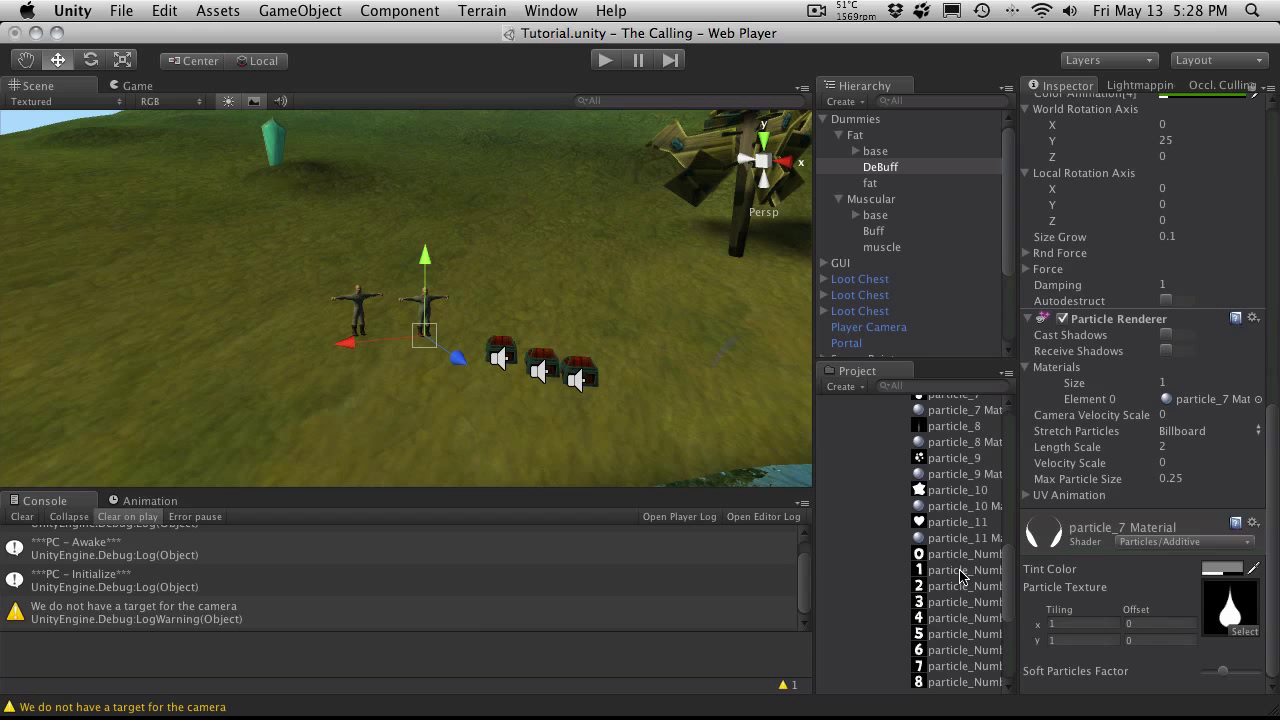
pyautogui.scroll(4, 960, 577)
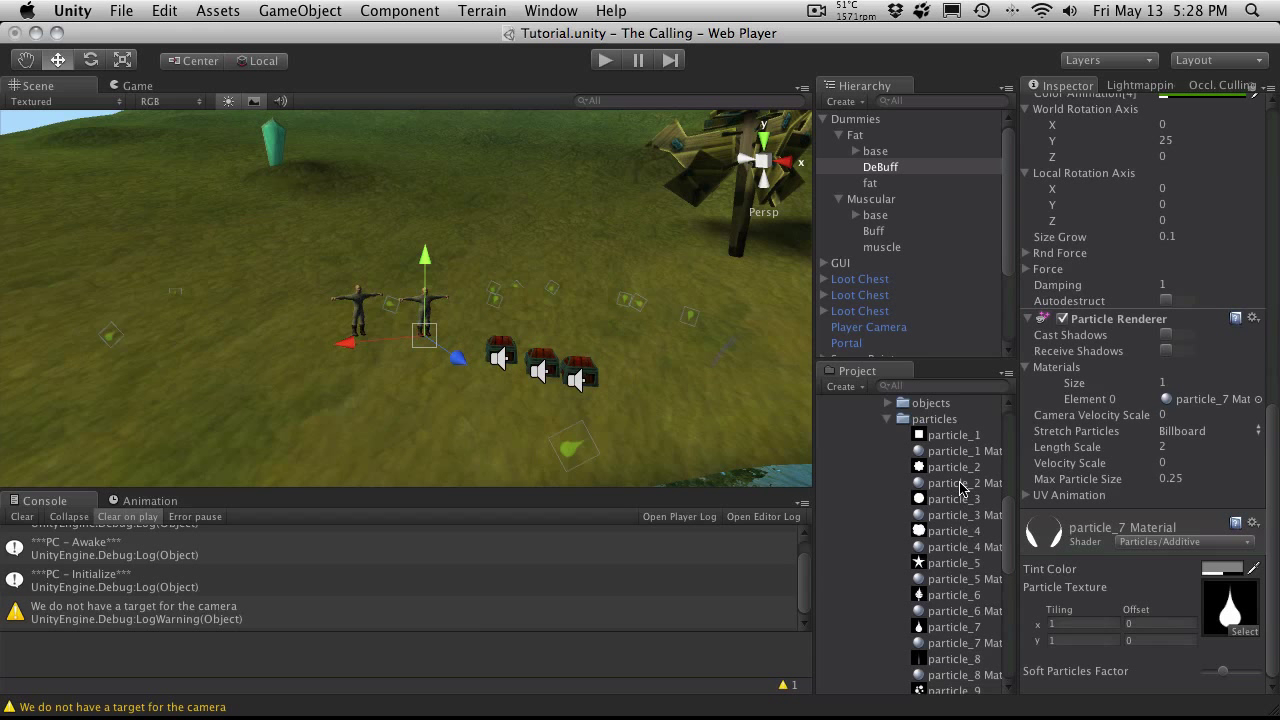
pyautogui.scroll(-4, 947, 516)
pyautogui.scroll(-2, 947, 520)
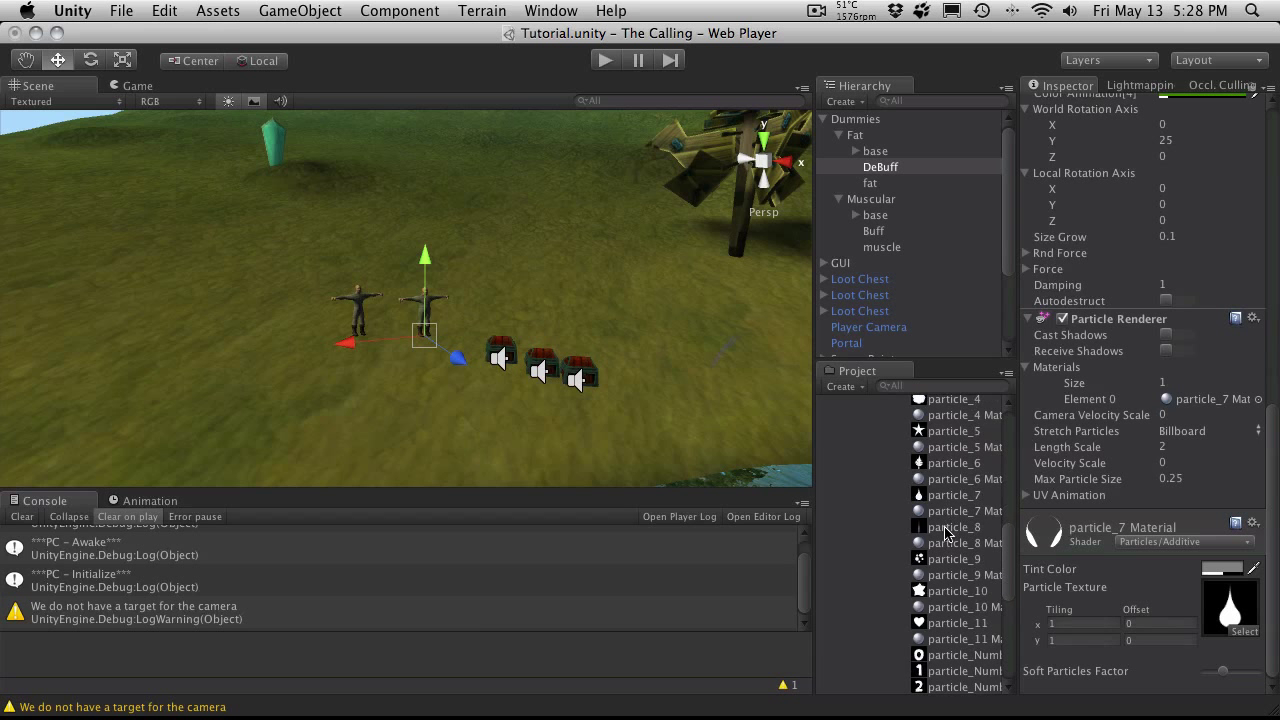
pyautogui.moveTo(955, 528); pyautogui.dragTo(1206, 405)
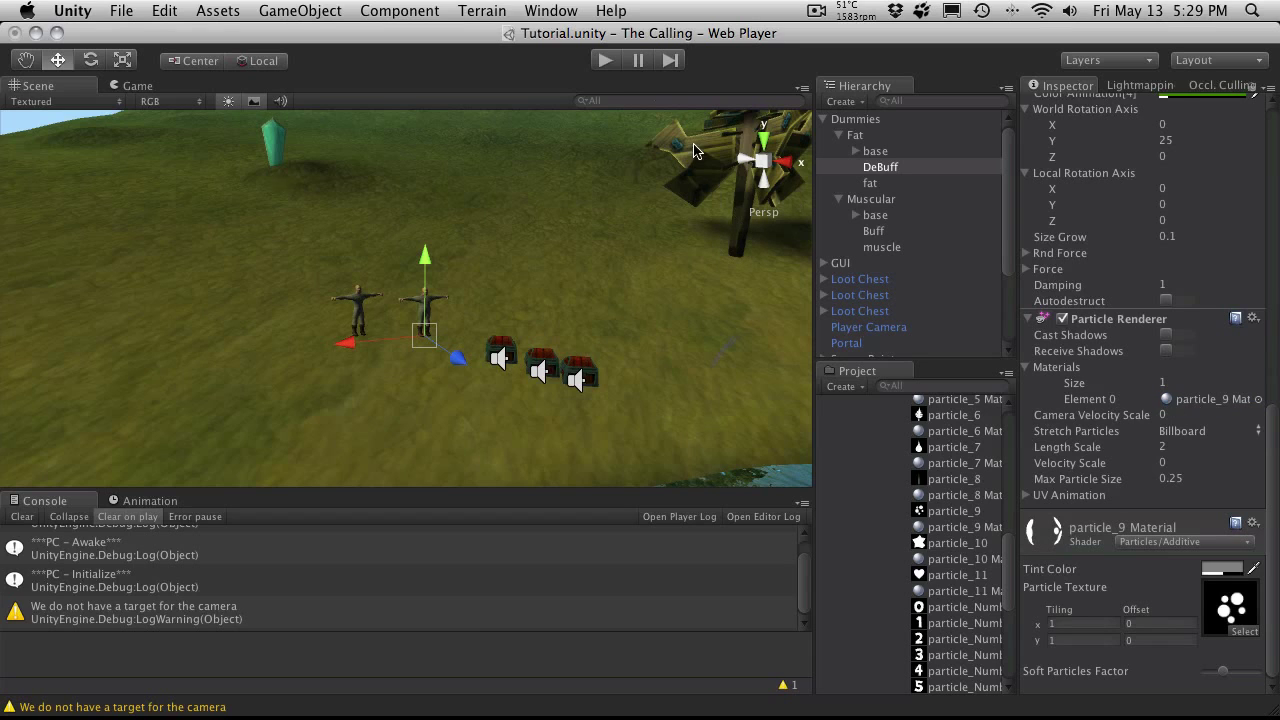
pyautogui.click(602, 61)
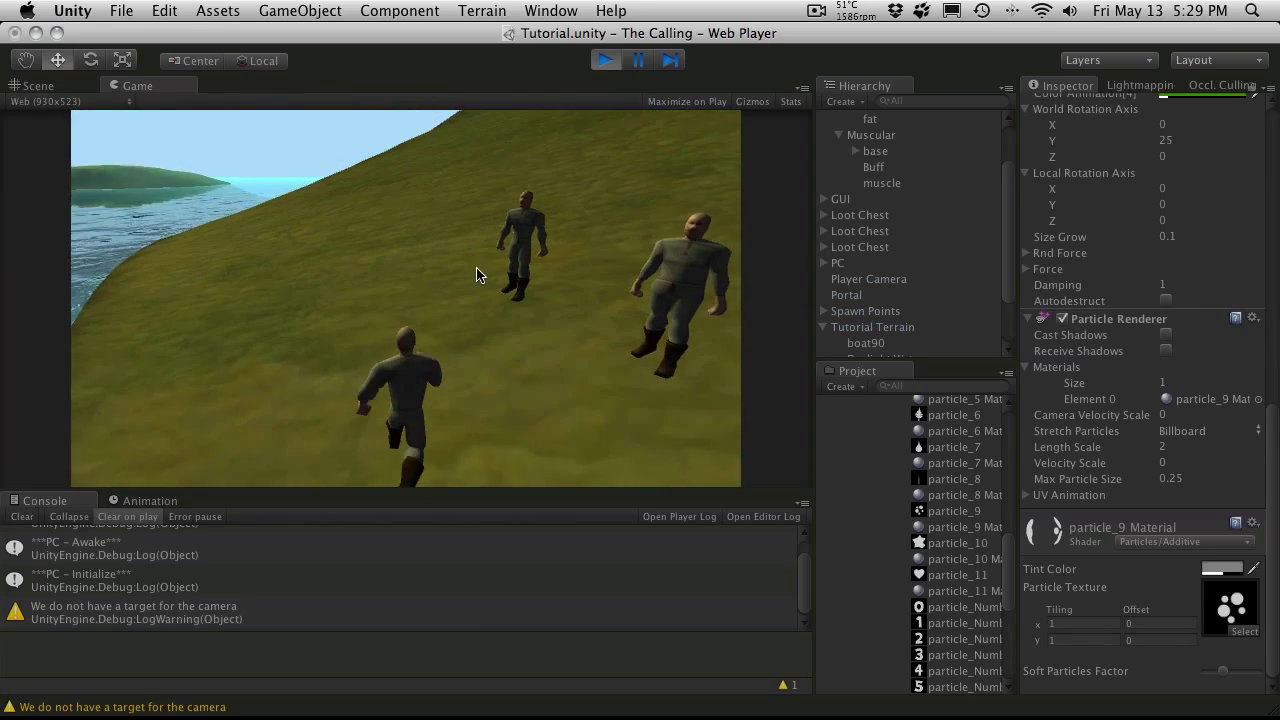
# - Stop Play mode, give DeBuff the heart-shaped particle_11 Material, and collapse its material details
pyautogui.click(604, 61)
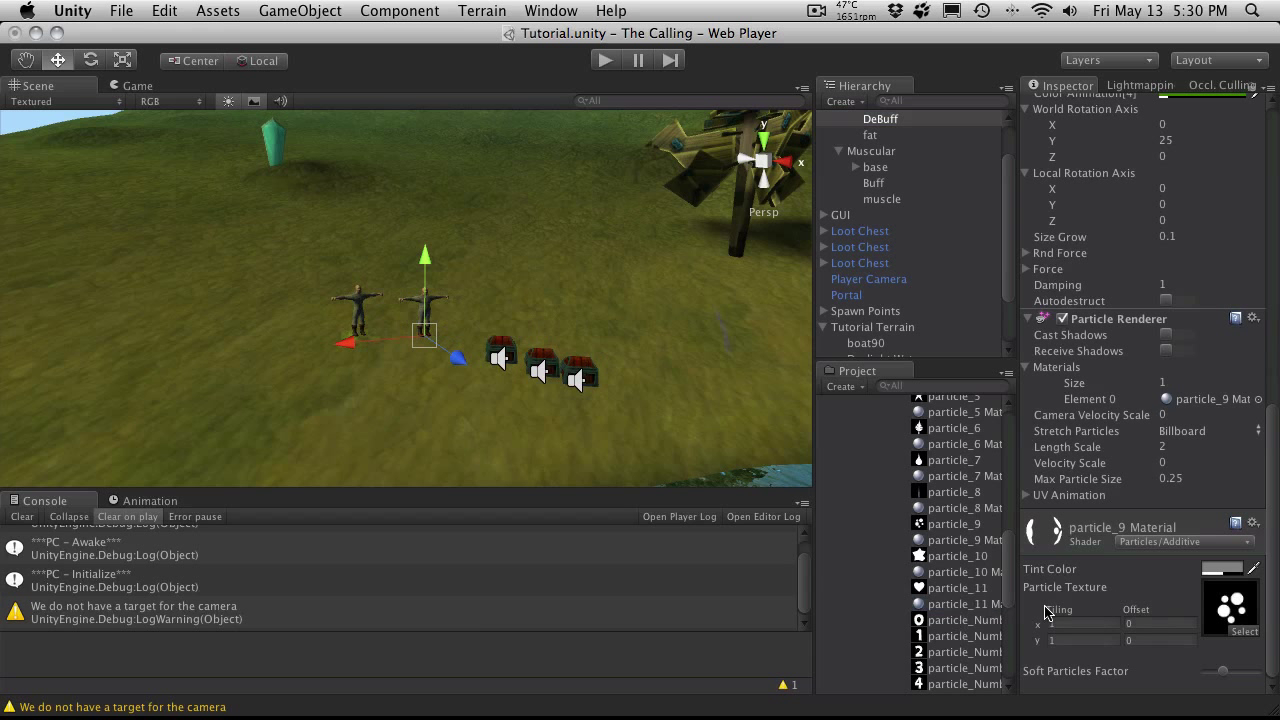
pyautogui.moveTo(942, 614); pyautogui.dragTo(1205, 400)
pyautogui.click(1090, 528)
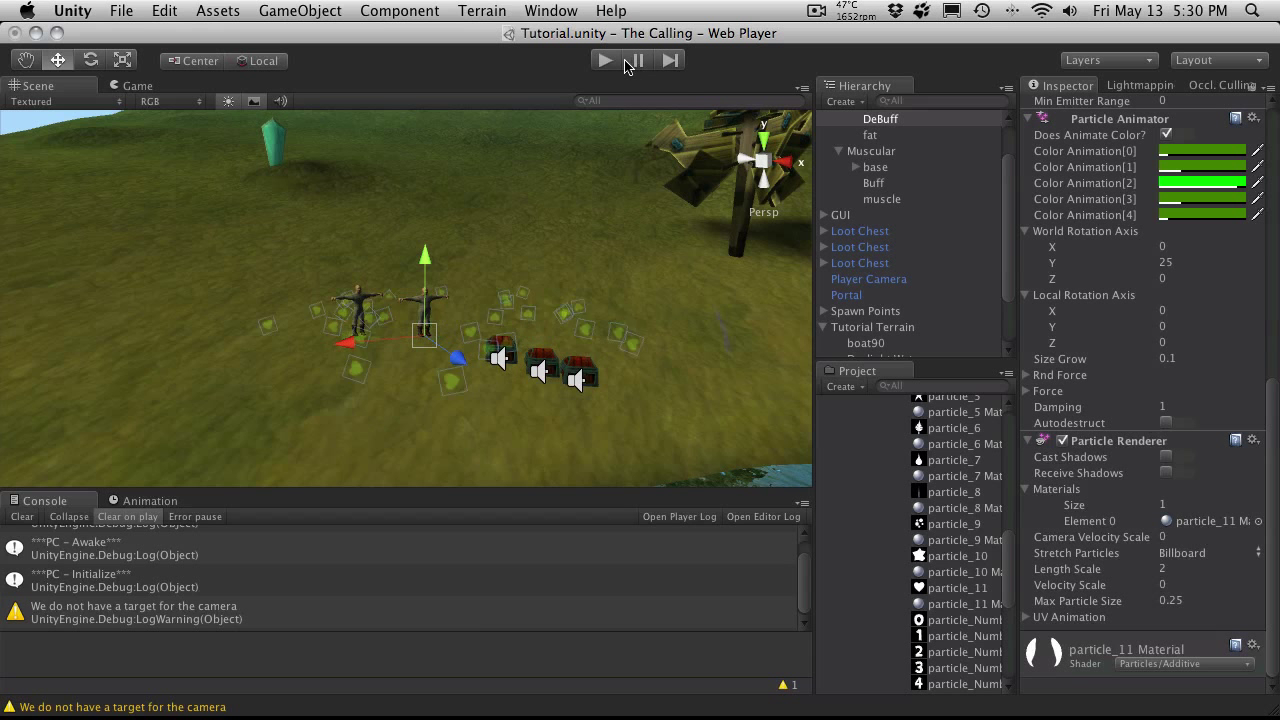
# - Set DeBuff's first, second, fourth and last Color Animation entries to dark red
pyautogui.click(1185, 152)
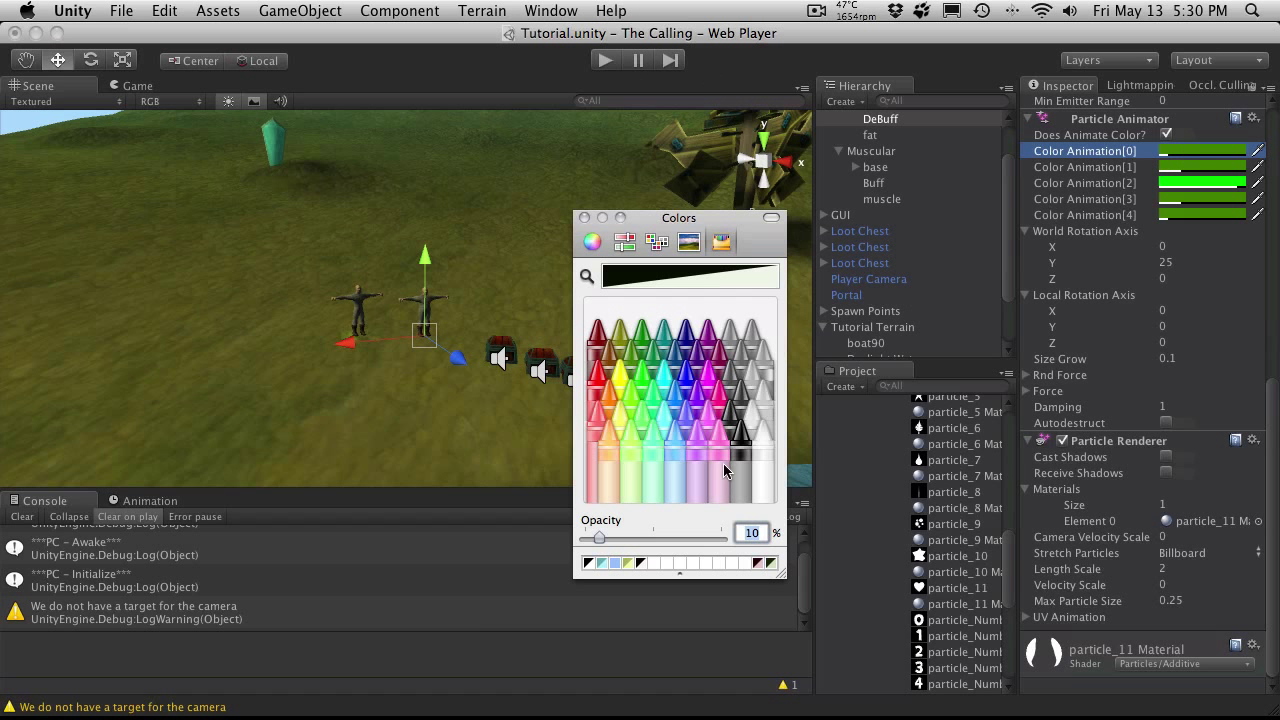
pyautogui.click(597, 335)
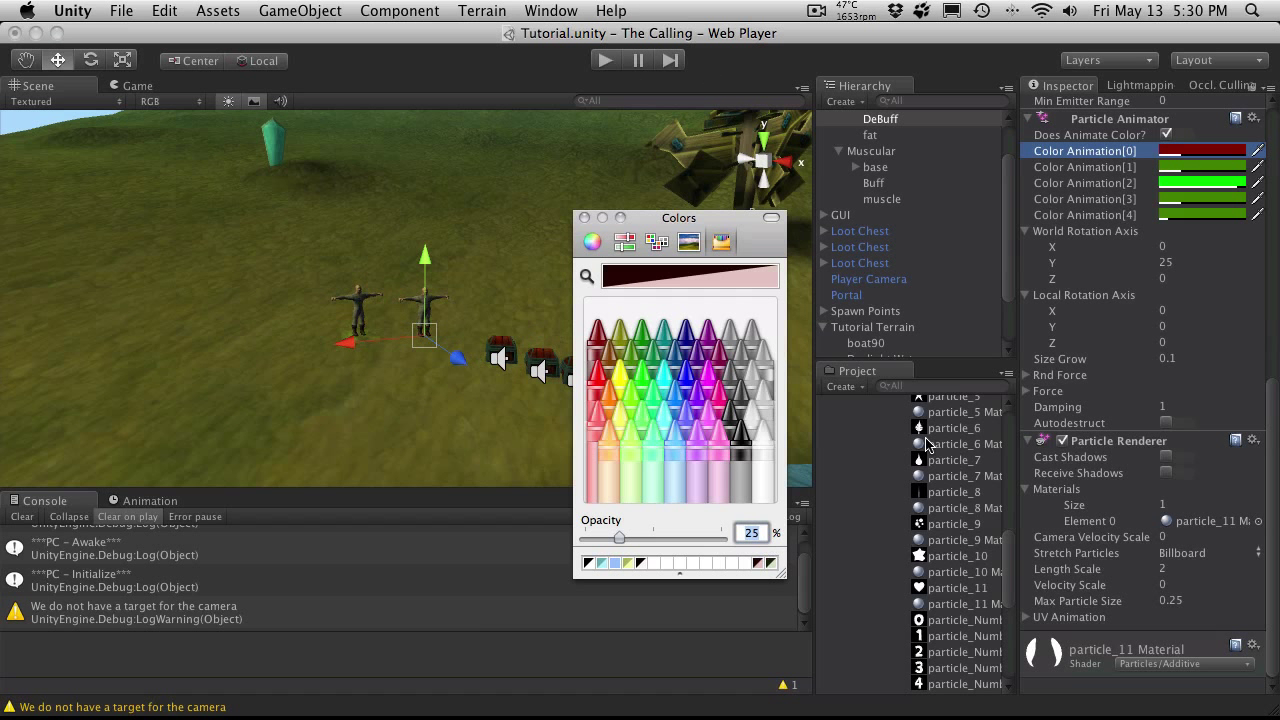
pyautogui.click(1217, 215)
pyautogui.click(757, 564)
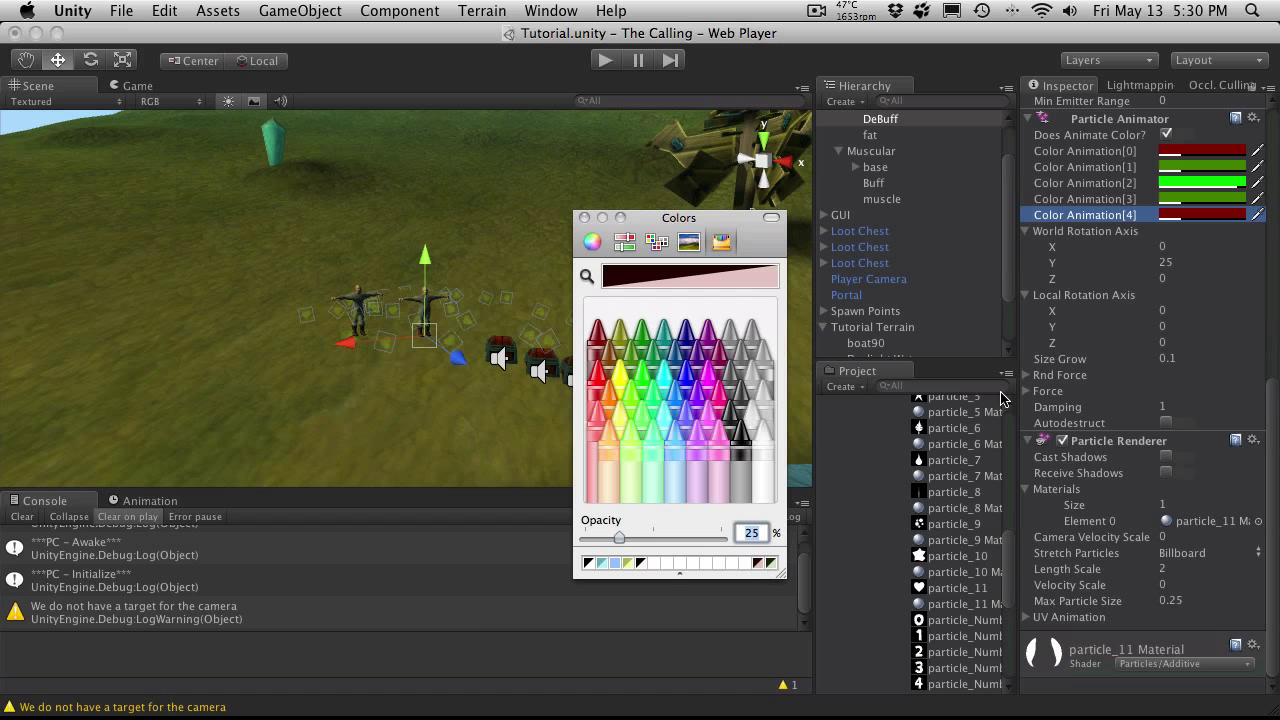
pyautogui.click(1190, 199)
pyautogui.click(757, 564)
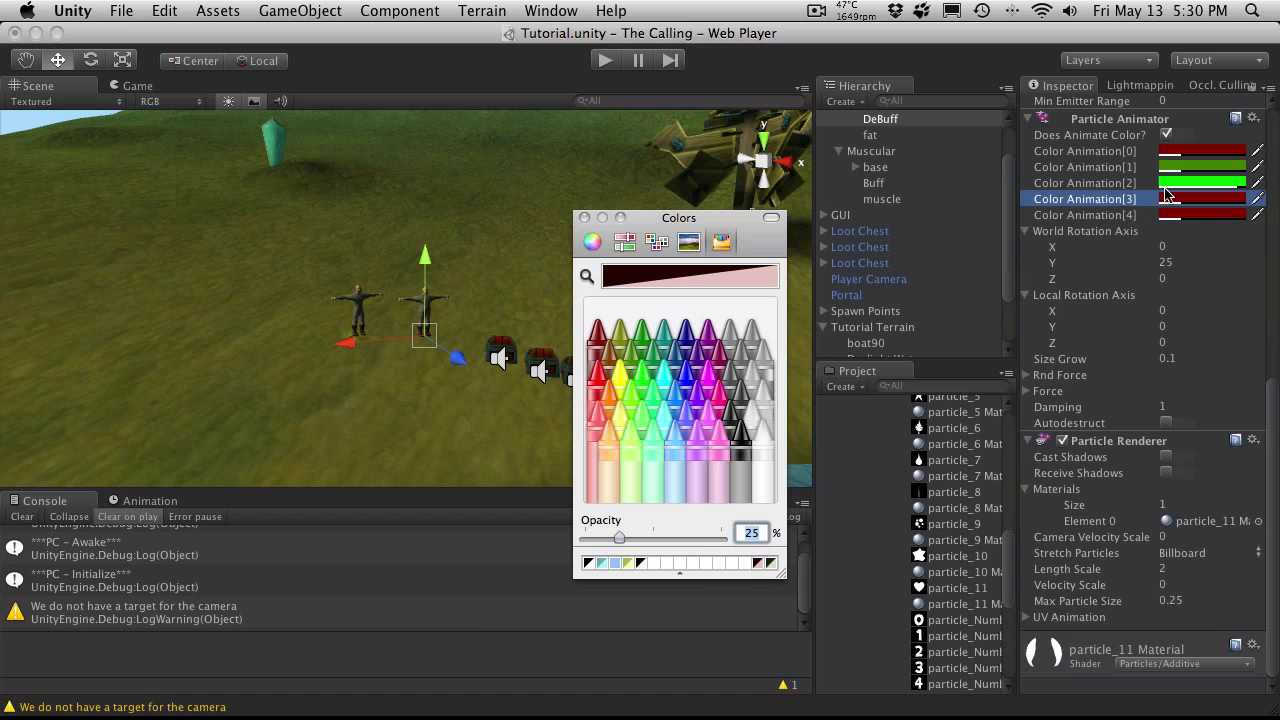
pyautogui.click(1191, 168)
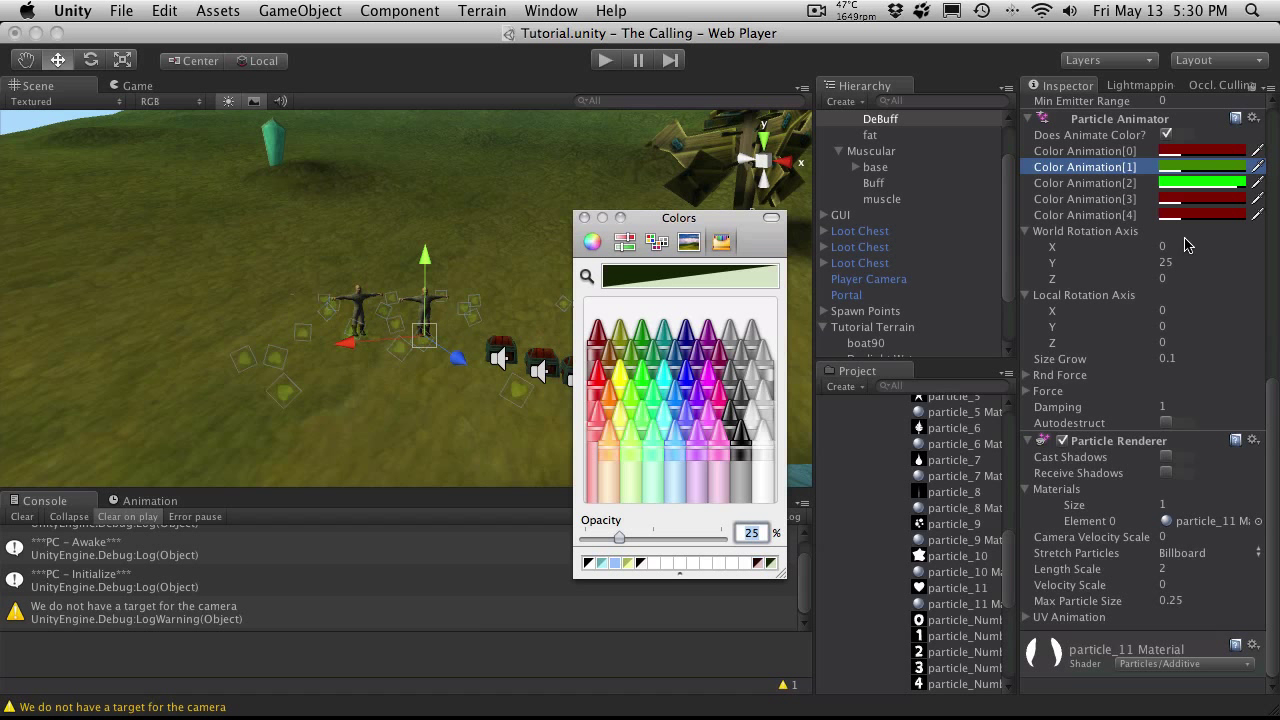
pyautogui.click(757, 564)
# - Make the middle Color Animation[2] bright Maraschino red at opacity 90, then recheck the first and last colours
pyautogui.click(1188, 184)
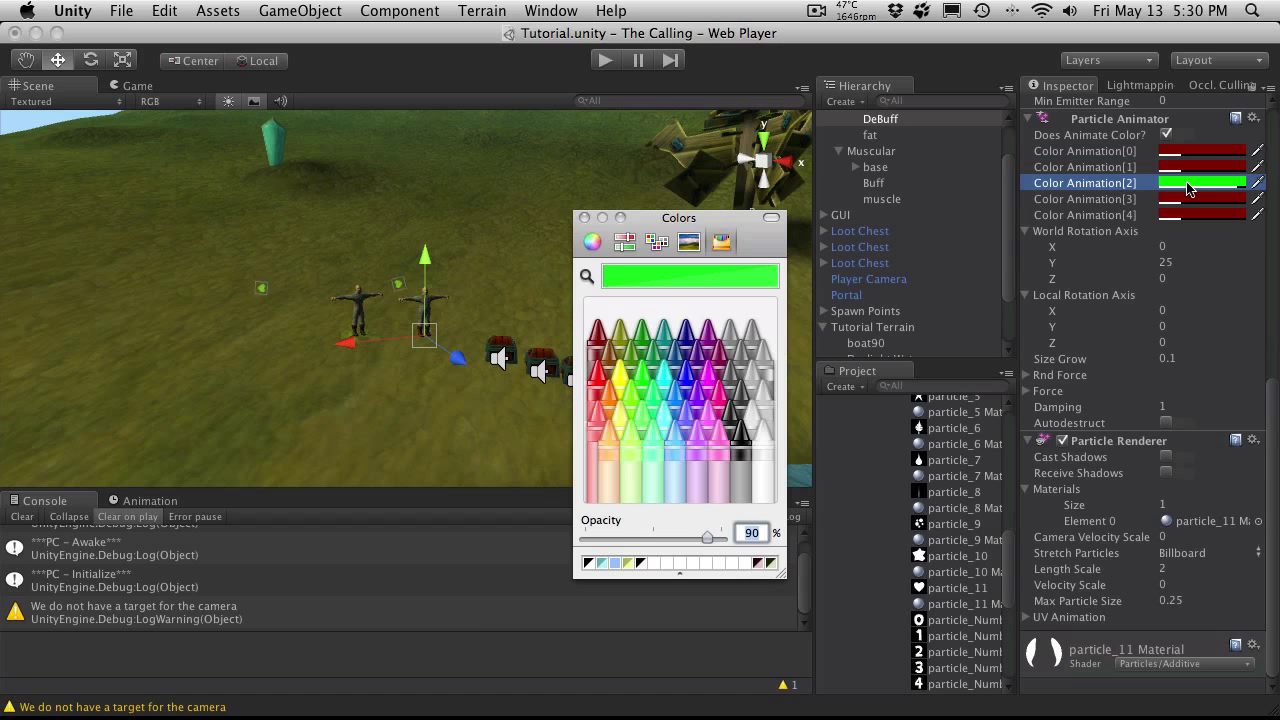
pyautogui.click(605, 389)
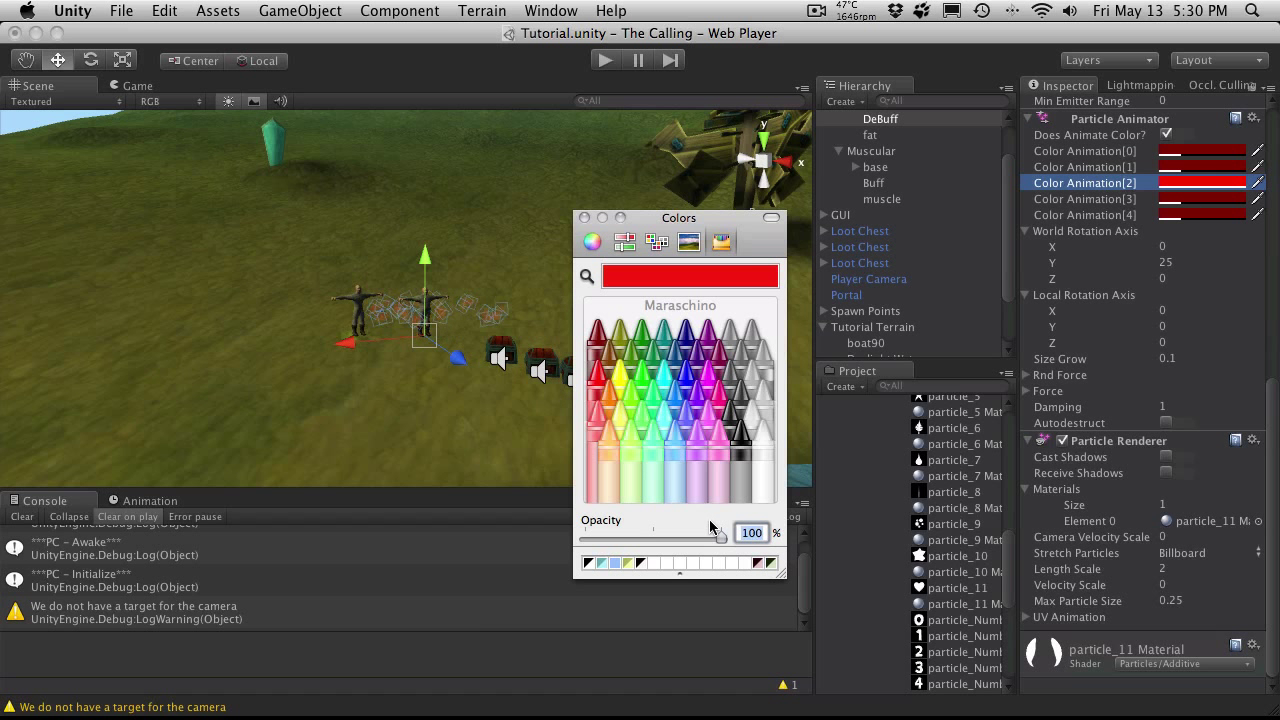
pyautogui.write('90')
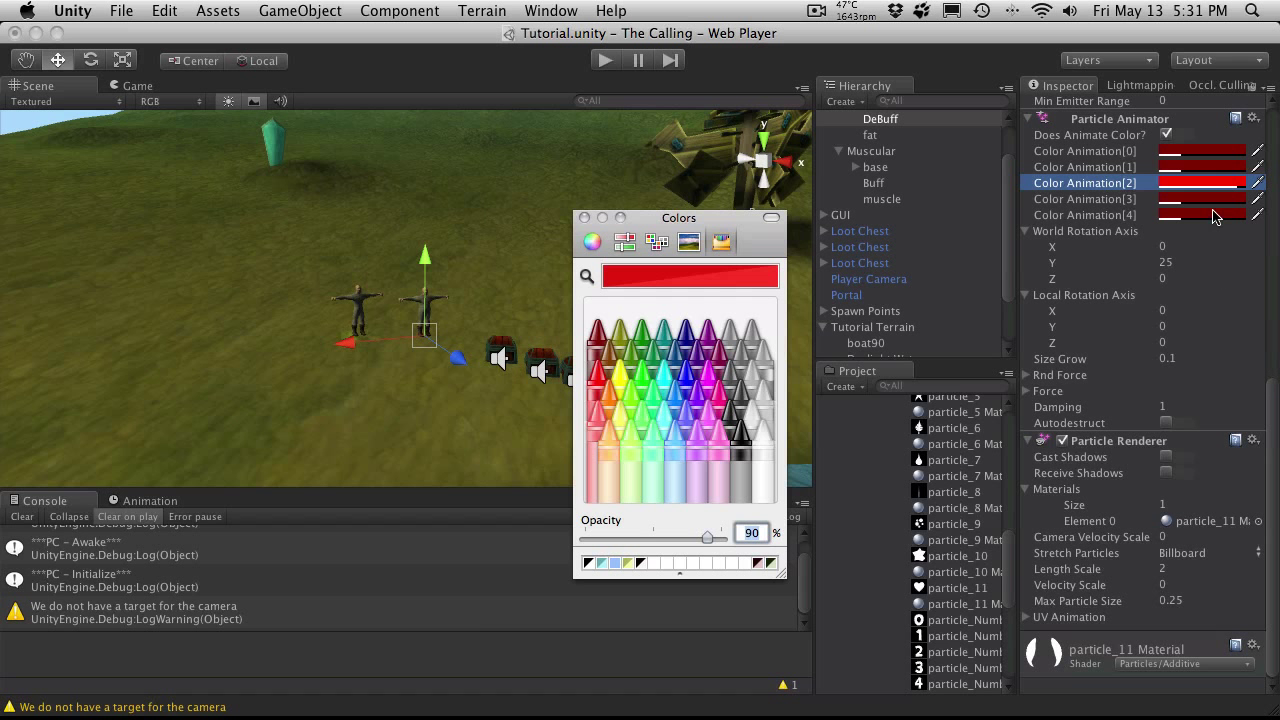
pyautogui.click(1208, 216)
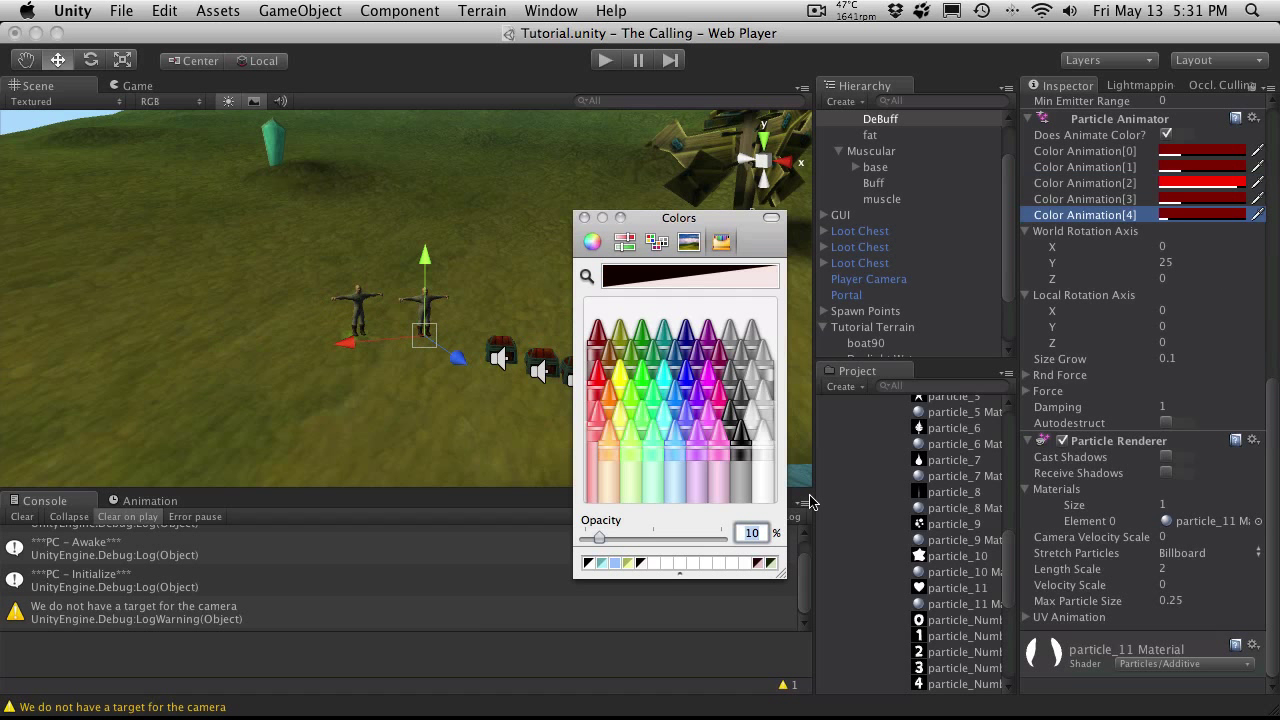
pyautogui.click(1240, 151)
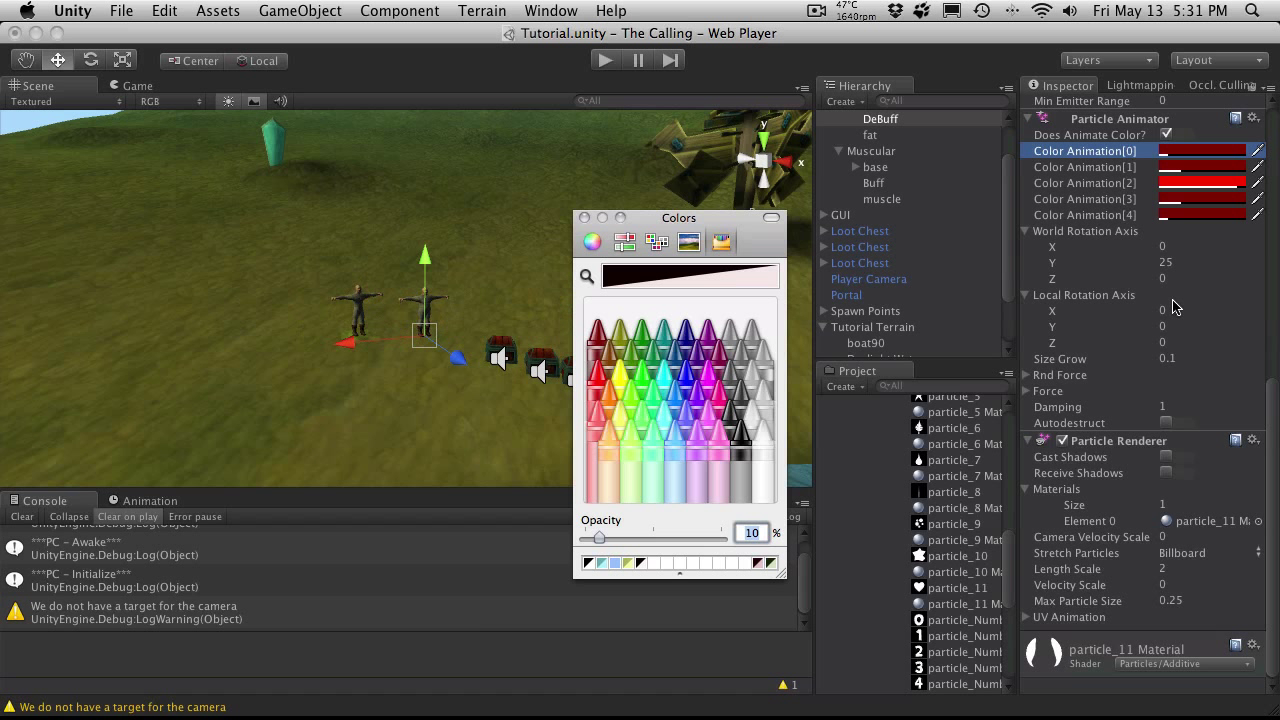
# - Select the Buff effect under Muscular and close the colour picker
pyautogui.scroll(2, 870, 306)
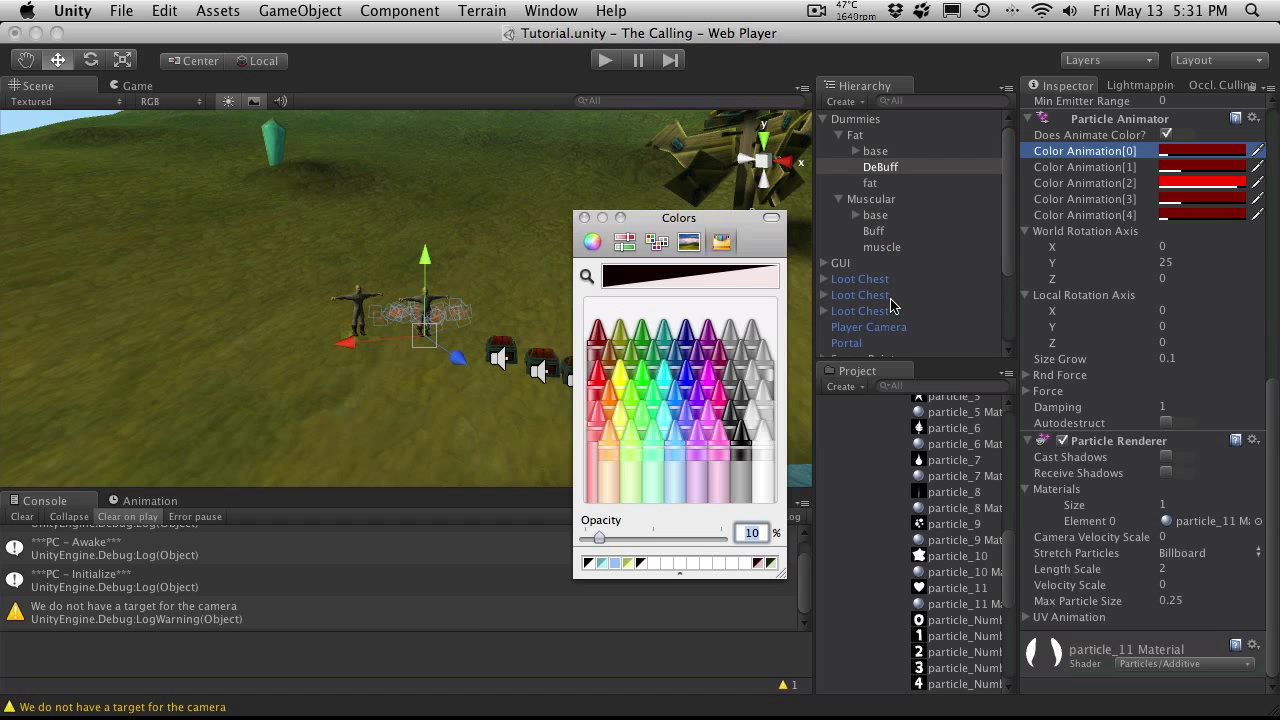
pyautogui.click(876, 232)
pyautogui.click(1228, 151)
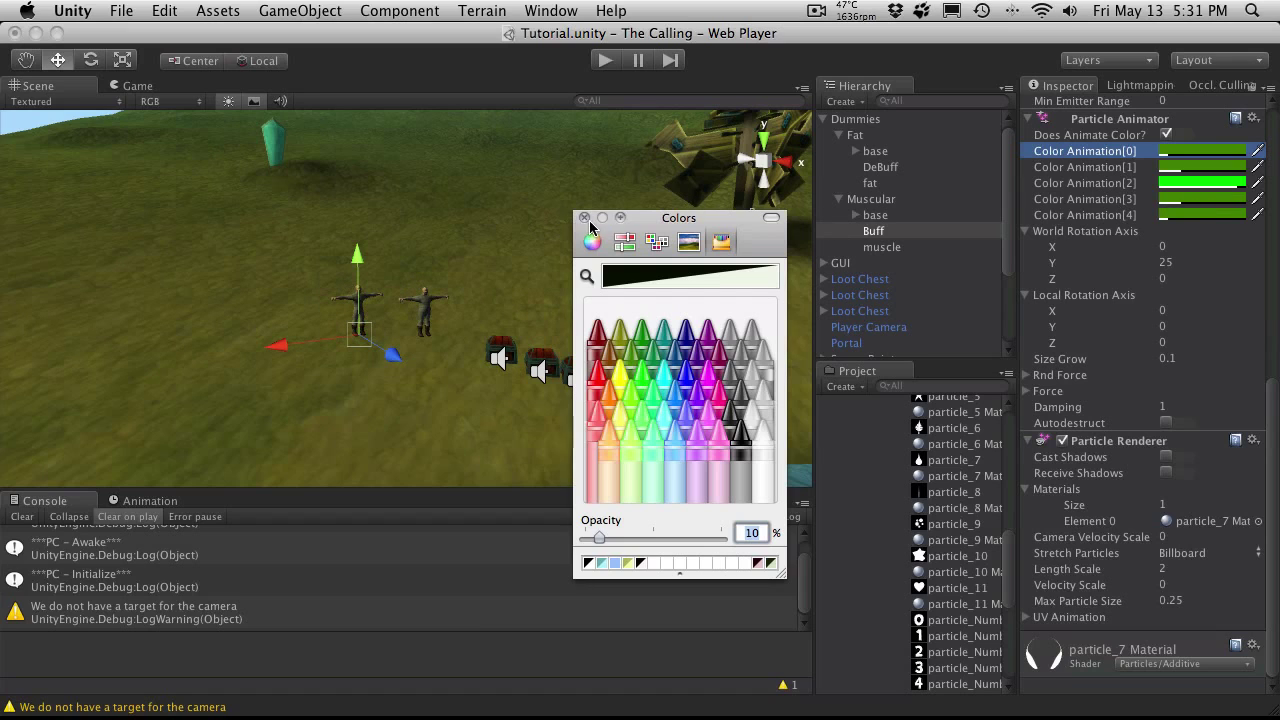
pyautogui.click(586, 218)
# - Start a Play test and collapse Buff's particle emitter, animator and renderer components
pyautogui.click(605, 61)
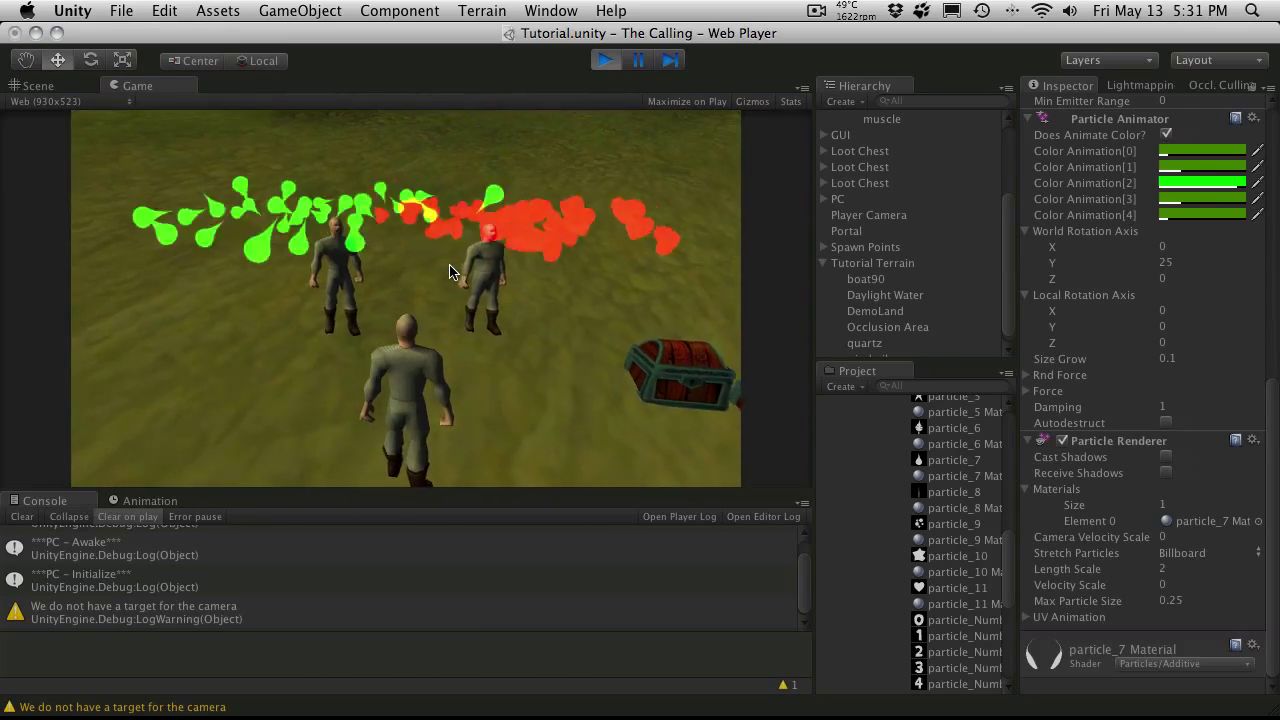
pyautogui.scroll(10, 1130, 420)
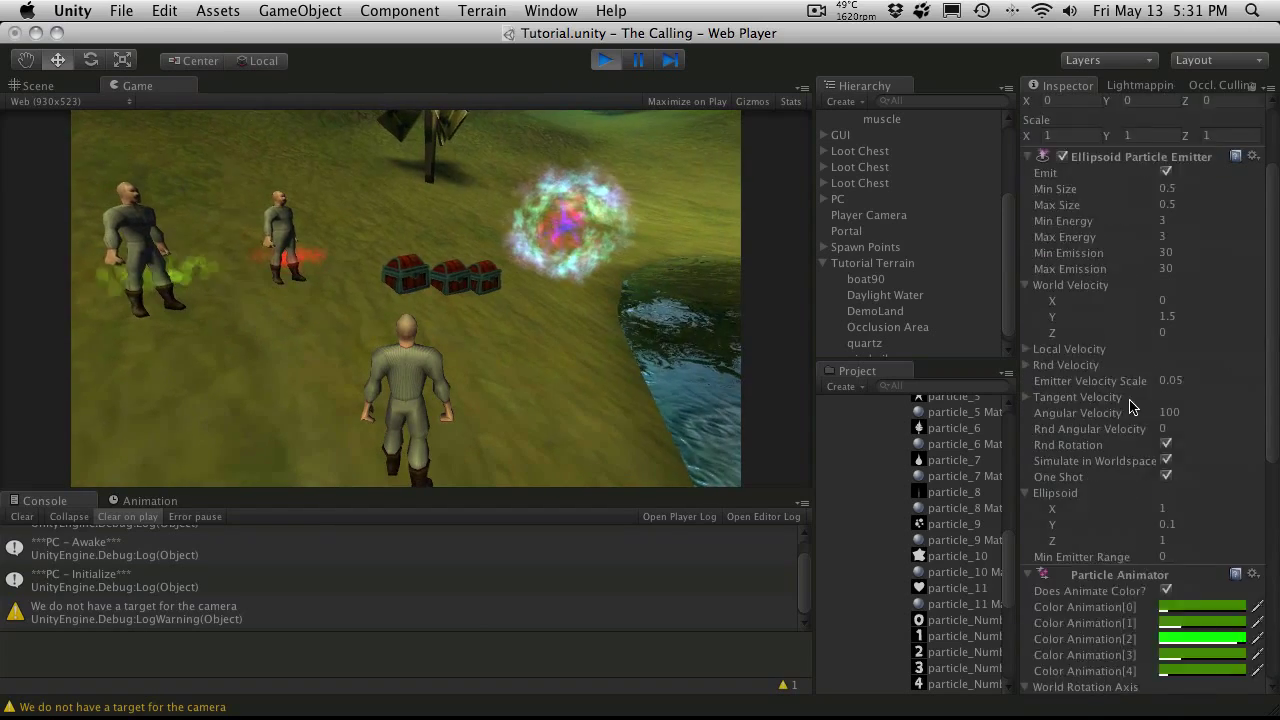
pyautogui.click(1026, 271)
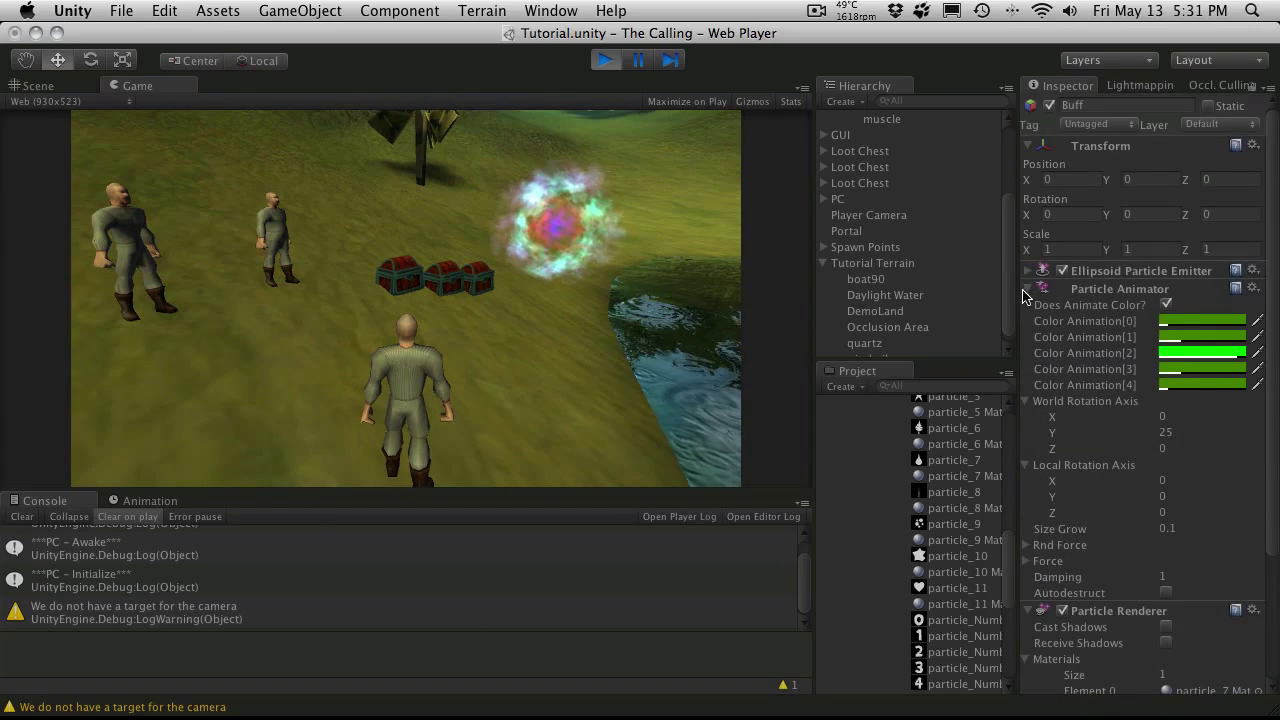
pyautogui.click(1026, 289)
pyautogui.click(1027, 307)
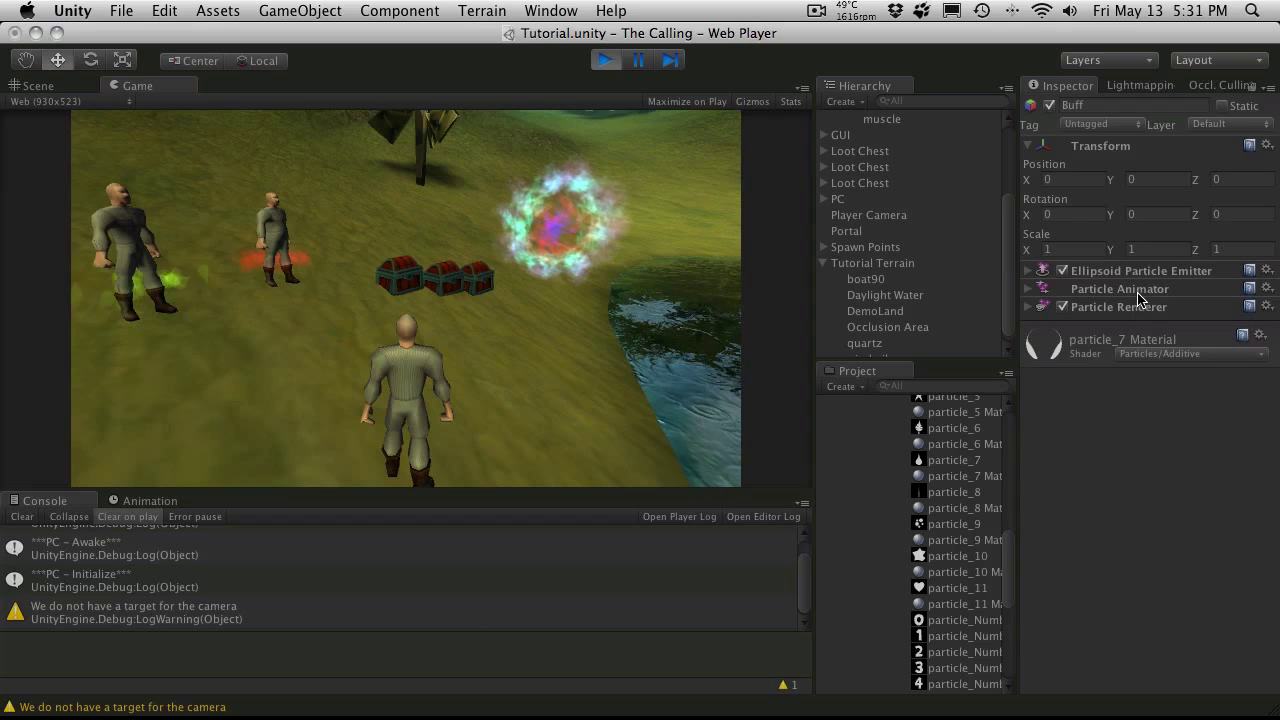
# - Browse the Component menu and dismiss it without adding anything
pyautogui.click(393, 8)
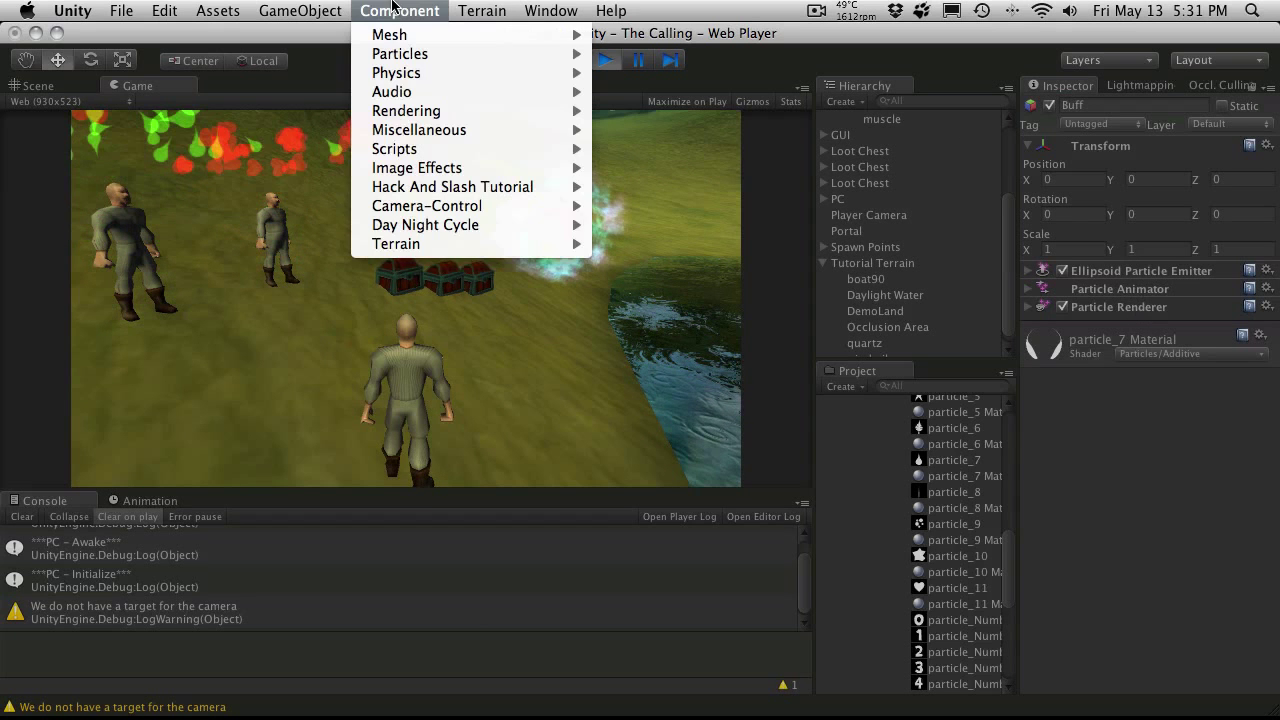
pyautogui.moveTo(321, 6)
pyautogui.moveTo(395, 10)
pyautogui.moveTo(480, 130)
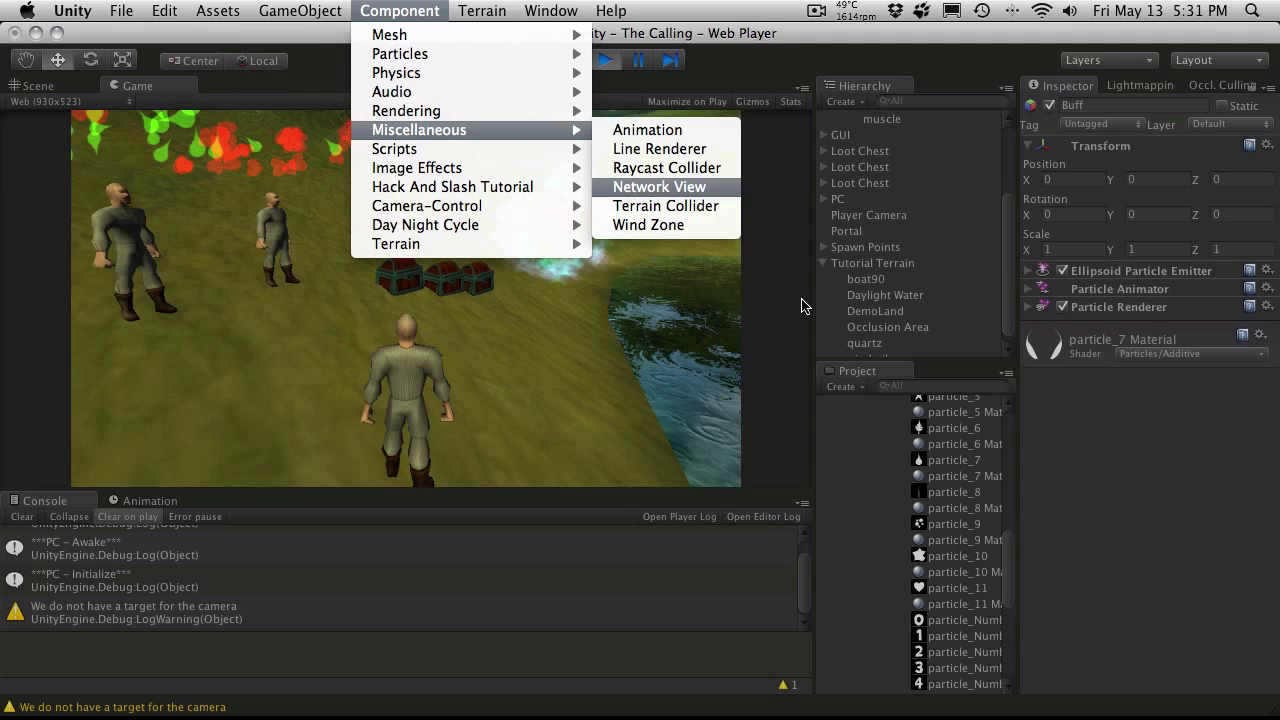
pyautogui.click(1150, 505)
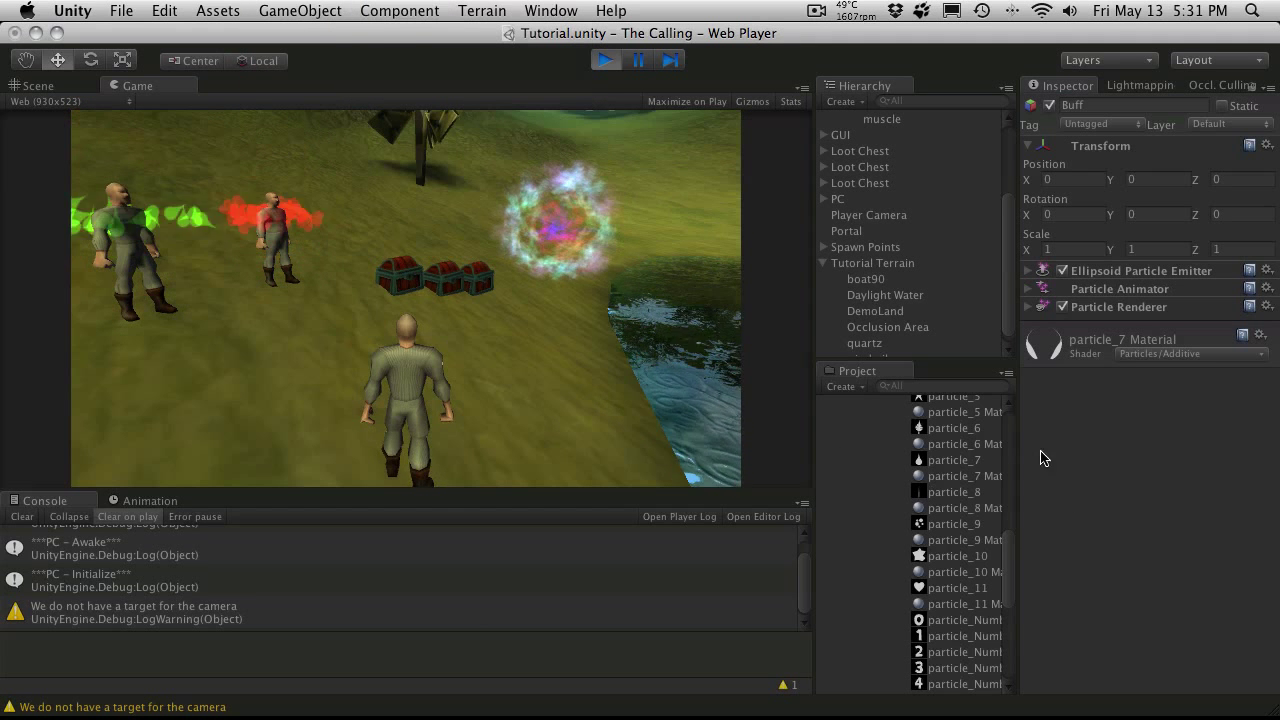